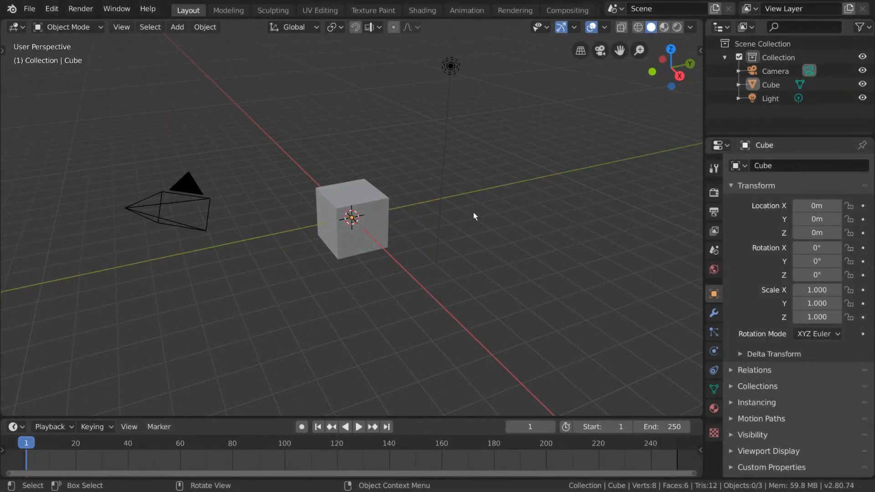
Delete the default cube and add a Monkey mesh in its place
{"action": "left_click", "coordinate": [376, 209]}
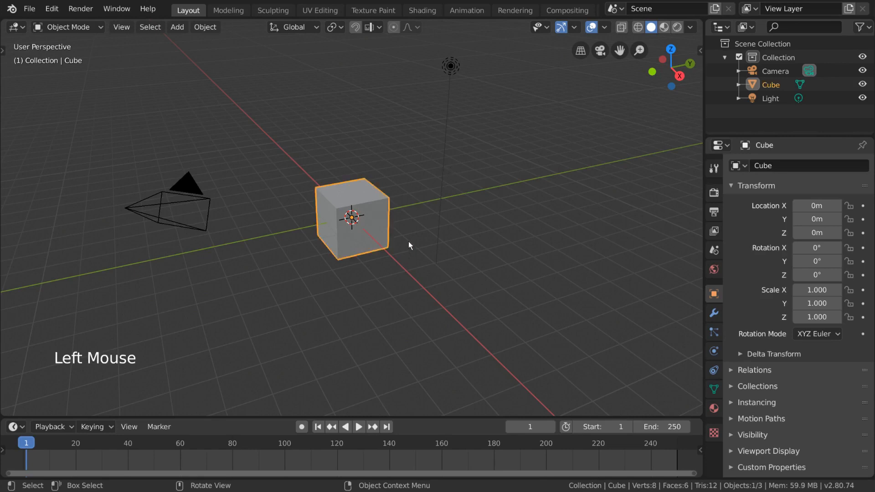
{"action": "key", "text": "Delete"}
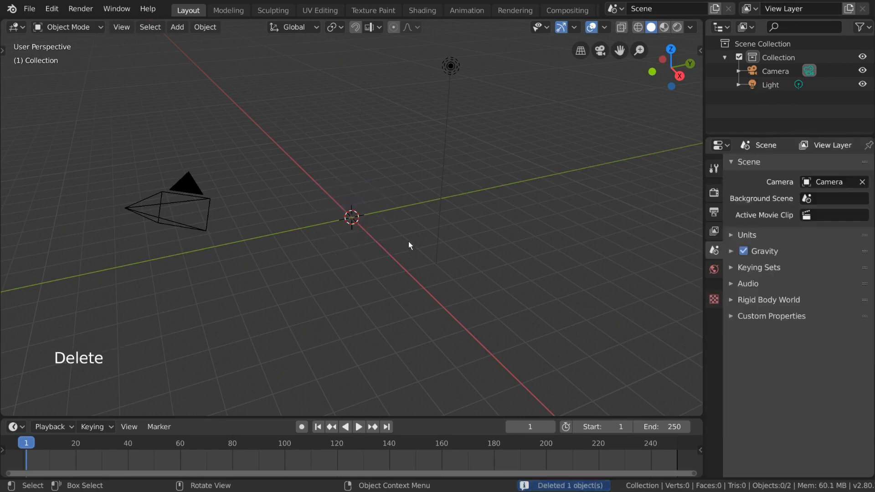
{"action": "left_click", "coordinate": [177, 27]}
{"action": "mouse_move", "coordinate": [210, 43]}
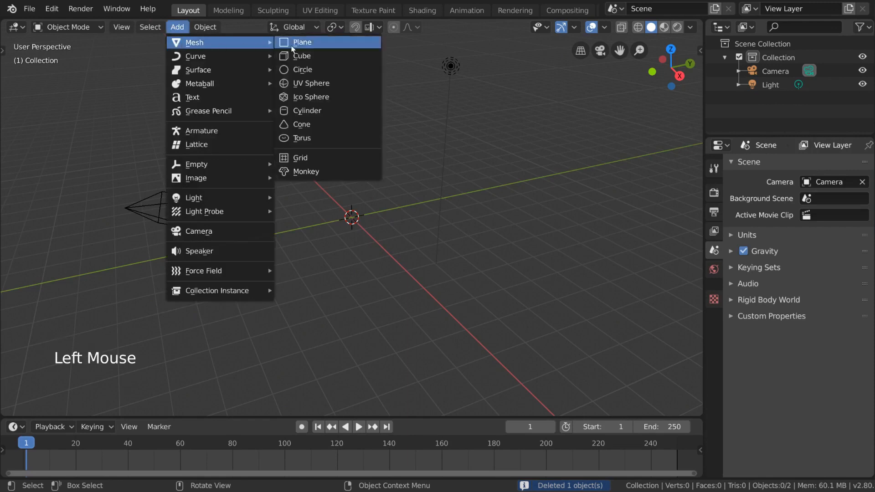
{"action": "left_click", "coordinate": [314, 171]}
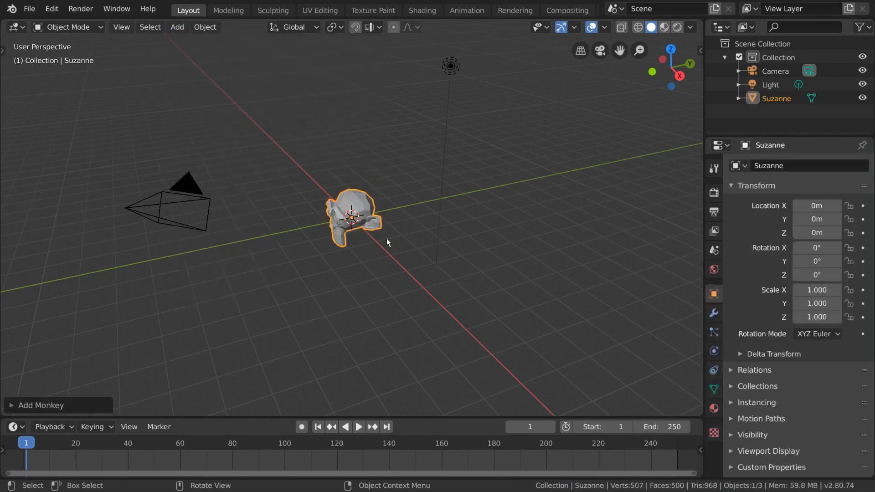
Apply Shade Smooth to the monkey head and check its surface from the front
{"action": "right_click", "coordinate": [374, 208]}
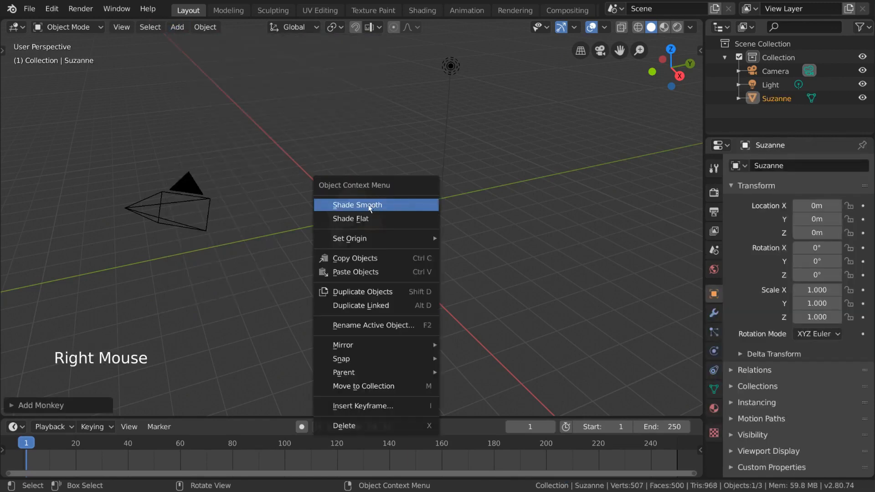
{"action": "left_click", "coordinate": [378, 207]}
{"action": "scroll", "coordinate": [380, 223], "scroll_direction": "up", "scroll_amount": 2}
{"action": "scroll", "coordinate": [380, 223], "scroll_direction": "up", "scroll_amount": 3}
{"action": "middle_click_drag", "start_coordinate": [380, 224], "coordinate": [446, 224]}
{"action": "scroll", "coordinate": [457, 220], "scroll_direction": "down", "scroll_amount": 1}
{"action": "scroll", "coordinate": [456, 219], "scroll_direction": "down", "scroll_amount": 1}
{"action": "scroll", "coordinate": [444, 224], "scroll_direction": "down", "scroll_amount": 2}
{"action": "scroll", "coordinate": [435, 218], "scroll_direction": "down", "scroll_amount": 1}
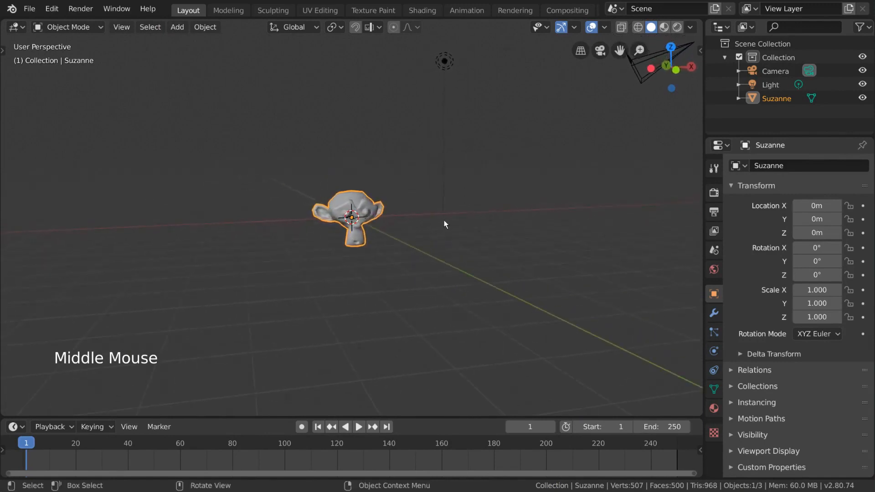
Select the existing light above the monkey and look over the light types that can be added
{"action": "left_click", "coordinate": [446, 137]}
{"action": "scroll", "coordinate": [465, 130], "scroll_direction": "down", "scroll_amount": 1}
{"action": "middle_click_drag", "start_coordinate": [465, 130], "coordinate": [465, 161], "text": "shift"}
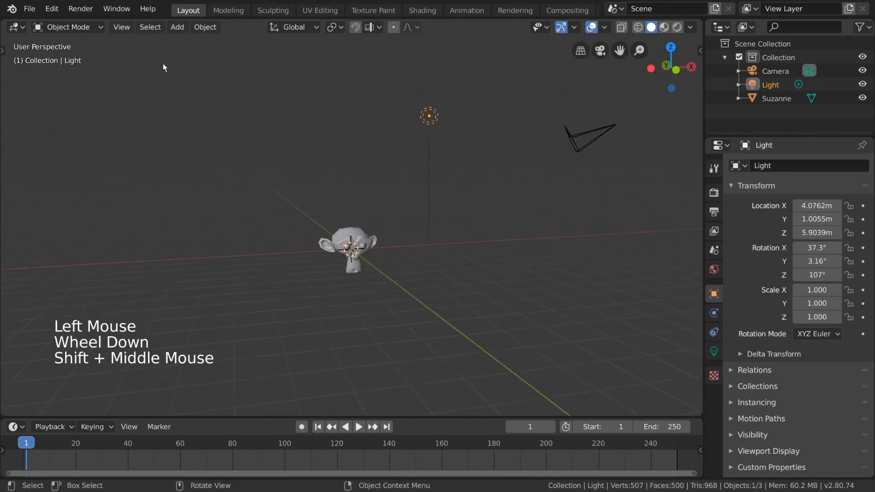
{"action": "left_click", "coordinate": [177, 29]}
{"action": "mouse_move", "coordinate": [217, 200]}
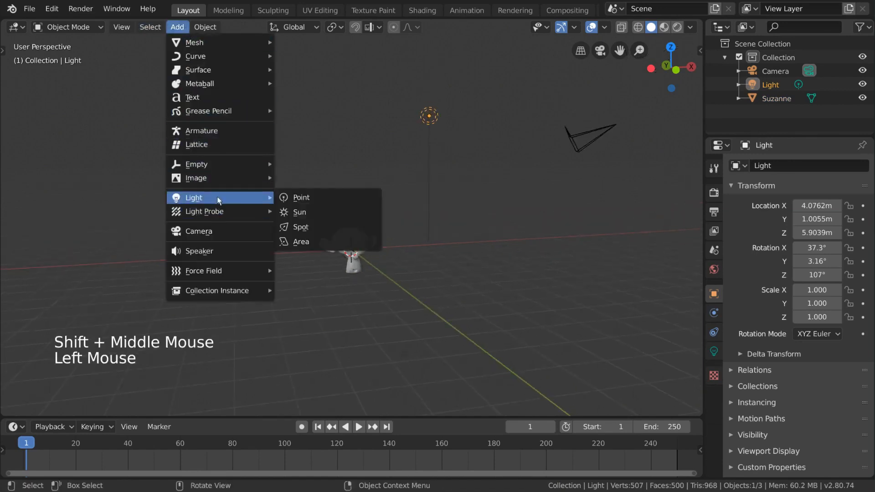
{"action": "middle_click_drag", "start_coordinate": [452, 190], "coordinate": [436, 212]}
{"action": "middle_click_drag", "start_coordinate": [454, 171], "coordinate": [420, 146]}
Use the Move tool to place the light in front of the monkey on its left, at about X -2.58, Y -3.92, Z 2.11 m
{"action": "key", "text": "t"}
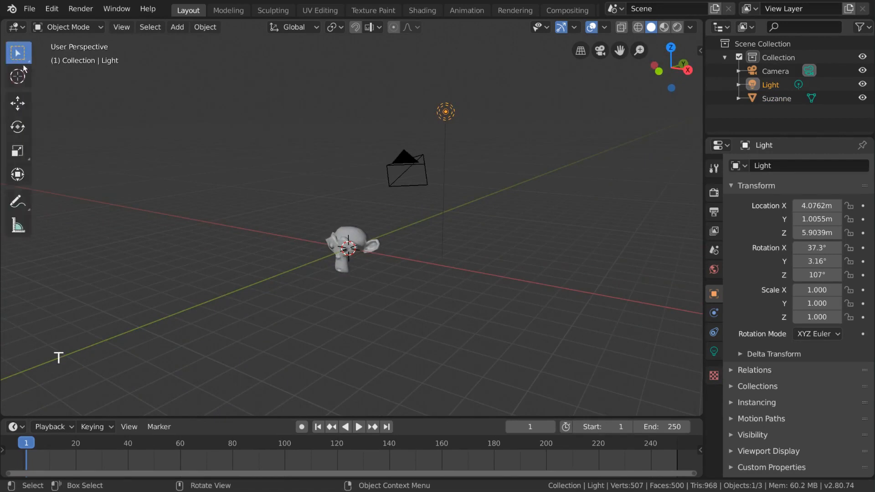
{"action": "left_click", "coordinate": [17, 103]}
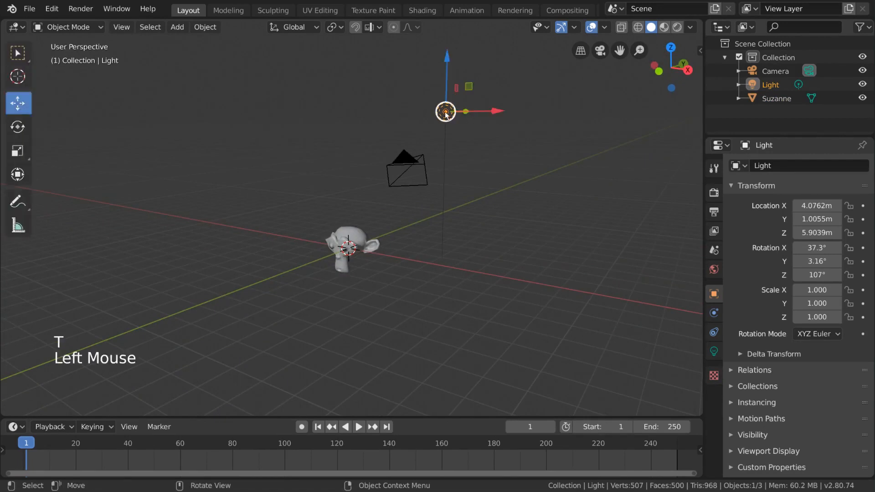
{"action": "left_click_drag", "start_coordinate": [446, 114], "coordinate": [263, 186]}
{"action": "middle_click_drag", "start_coordinate": [263, 185], "coordinate": [421, 225]}
{"action": "left_click_drag", "start_coordinate": [422, 224], "coordinate": [406, 260]}
{"action": "middle_click_drag", "start_coordinate": [406, 259], "coordinate": [386, 258]}
{"action": "left_click_drag", "start_coordinate": [386, 258], "coordinate": [372, 260]}
{"action": "middle_click_drag", "start_coordinate": [372, 259], "coordinate": [343, 280]}
{"action": "scroll", "coordinate": [346, 266], "scroll_direction": "up", "scroll_amount": 2}
{"action": "mouse_move", "coordinate": [209, 190]}
{"action": "left_mouse_down"}
{"action": "mouse_move", "coordinate": [224, 146]}
{"action": "mouse_move", "coordinate": [201, 178]}
{"action": "left_mouse_up"}
{"action": "middle_click_drag", "start_coordinate": [201, 178], "coordinate": [452, 221]}
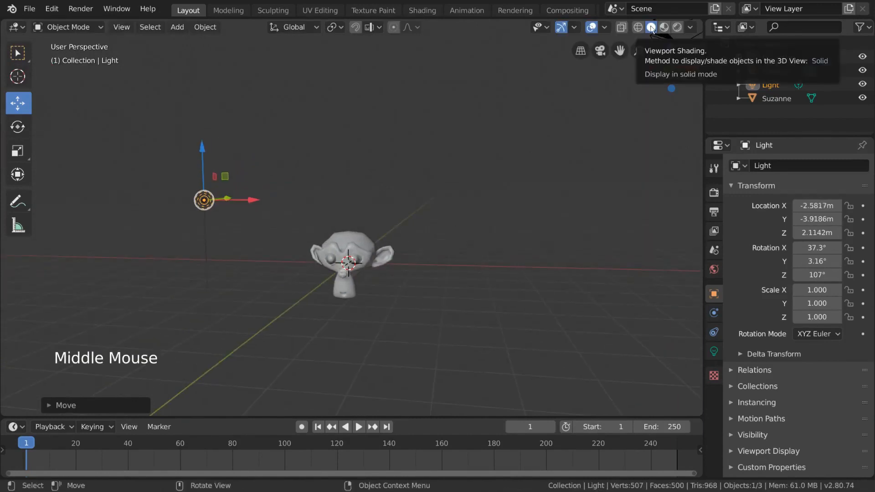
Switch the viewport shading to Rendered
{"action": "left_click", "coordinate": [678, 28]}
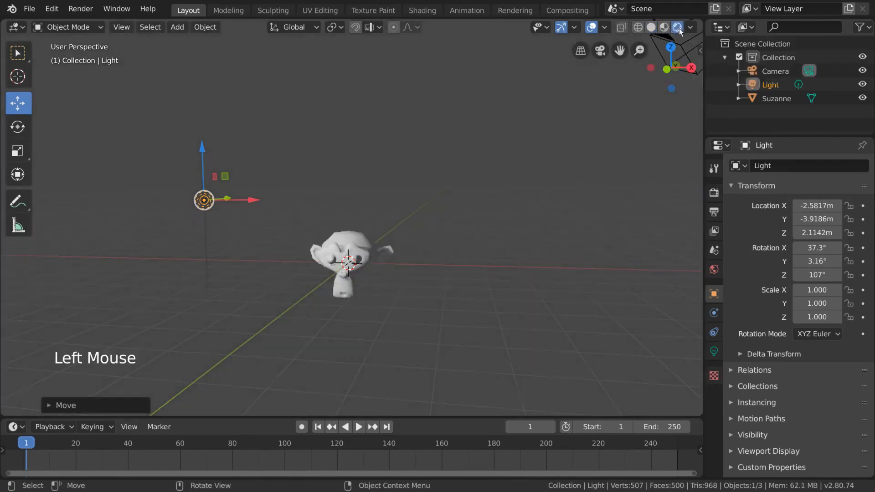
{"action": "key", "text": "z"}
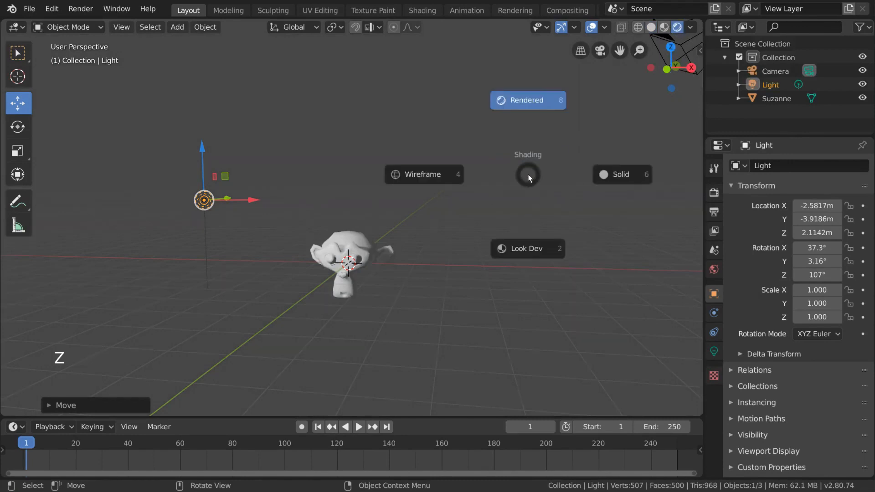
{"action": "left_click", "coordinate": [535, 103]}
Move the light farther out from the monkey, to about X -3.58, Y -4.16, Z 1.82 m
{"action": "scroll", "coordinate": [222, 209], "scroll_direction": "up", "scroll_amount": 1}
{"action": "left_click_drag", "start_coordinate": [198, 239], "coordinate": [138, 252]}
{"action": "middle_click_drag", "start_coordinate": [300, 258], "coordinate": [250, 252]}
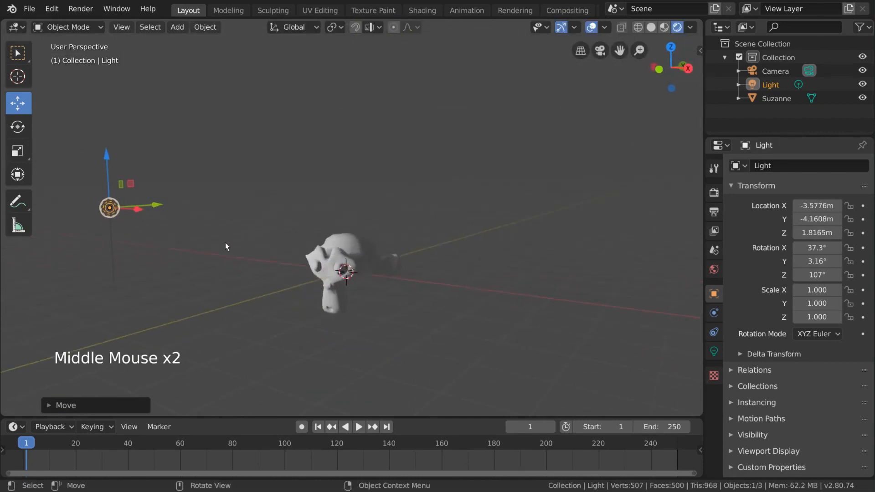
Open the selected light's data properties and set its power to 1000 W
{"action": "left_click", "coordinate": [713, 352]}
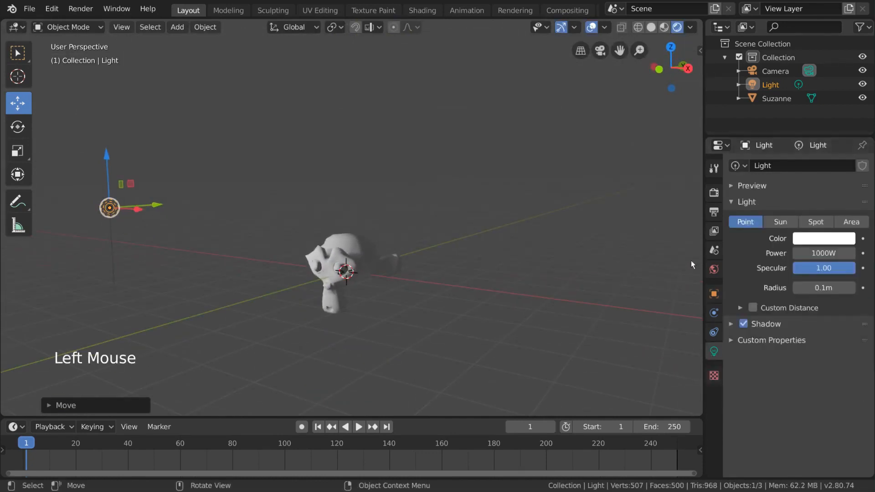
{"action": "mouse_move", "coordinate": [824, 253]}
{"action": "left_mouse_down"}
{"action": "mouse_move", "coordinate": [779, 253]}
{"action": "mouse_move", "coordinate": [820, 253]}
{"action": "left_mouse_up"}
{"action": "left_click", "coordinate": [812, 254]}
{"action": "type", "text": "1000"}
{"action": "key", "text": "Return"}
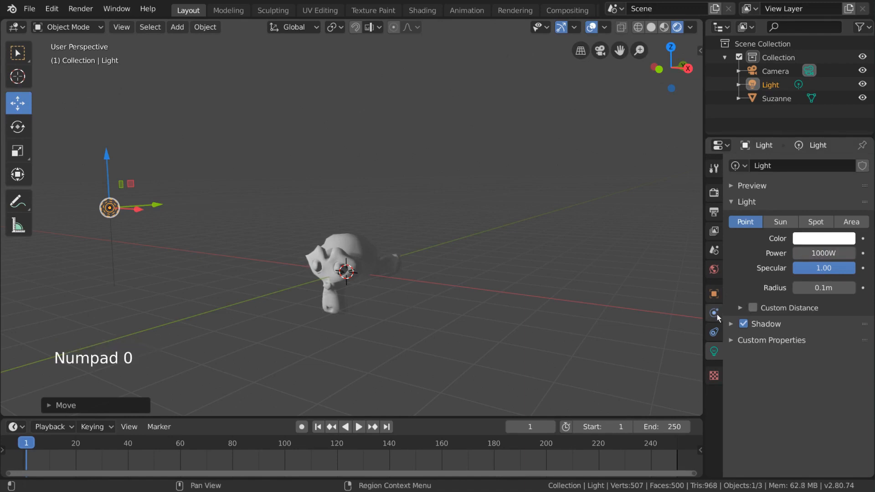
Duplicate the light and place the copy on the opposite side of the monkey
{"action": "middle_click_drag", "start_coordinate": [441, 295], "coordinate": [471, 302]}
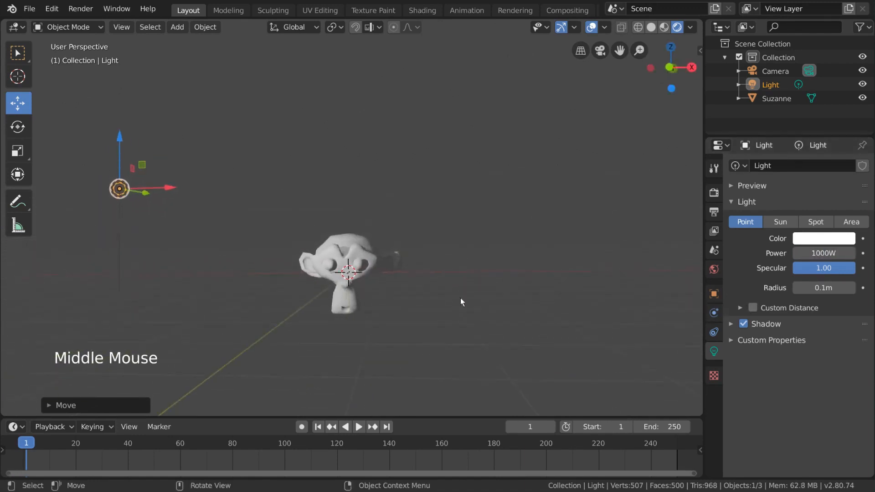
{"action": "middle_click_drag", "start_coordinate": [405, 275], "coordinate": [468, 250]}
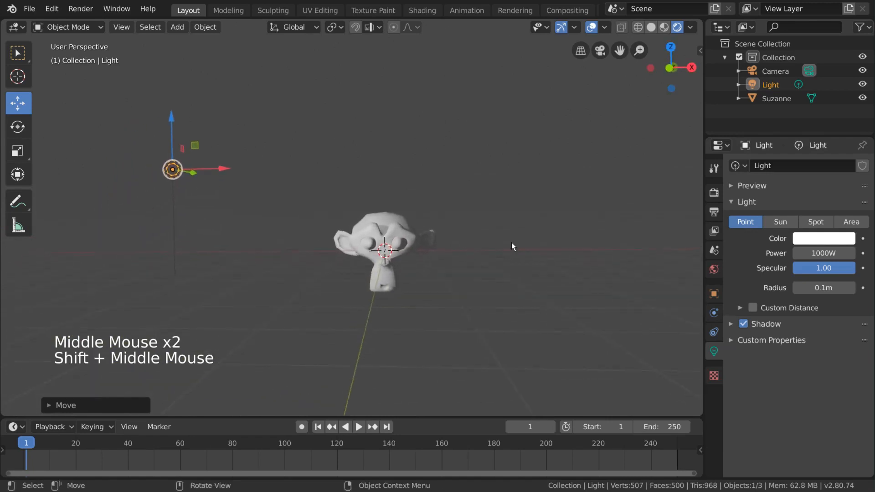
{"action": "scroll", "coordinate": [504, 218], "scroll_direction": "up", "scroll_amount": 1}
{"action": "middle_click_drag", "start_coordinate": [504, 221], "coordinate": [489, 239]}
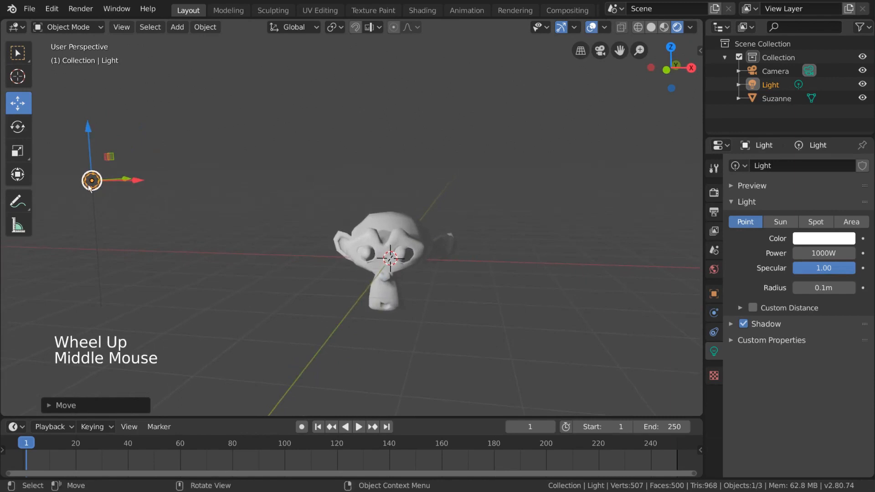
{"action": "key", "text": "shift+d"}
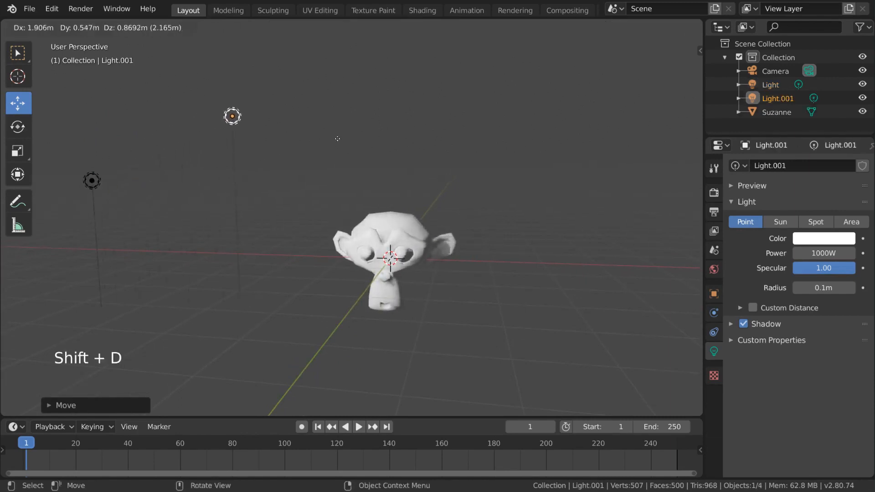
{"action": "left_click", "coordinate": [612, 222]}
Lower the duplicated light below the monkey's eye level and shift it outward along X to serve as a fill light
{"action": "middle_click_drag", "start_coordinate": [551, 221], "coordinate": [562, 212]}
{"action": "left_click_drag", "start_coordinate": [535, 143], "coordinate": [547, 272]}
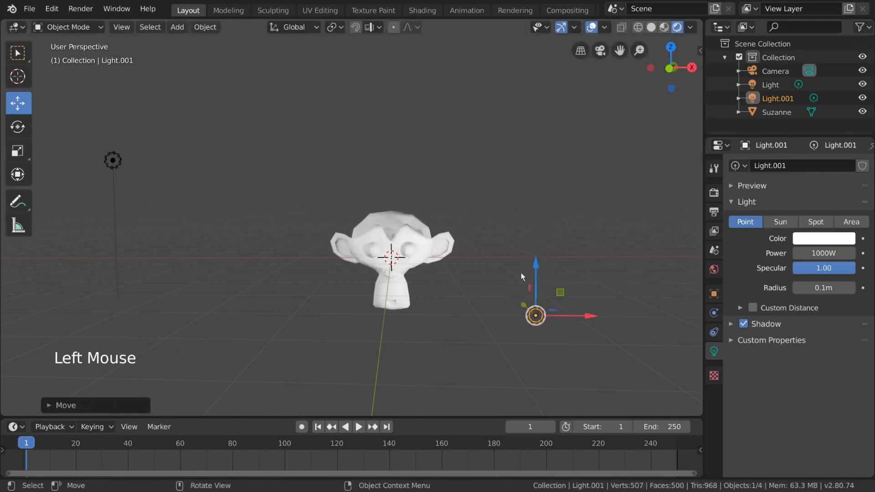
{"action": "left_click_drag", "start_coordinate": [575, 321], "coordinate": [624, 319]}
{"action": "middle_click_drag", "start_coordinate": [567, 232], "coordinate": [483, 279]}
{"action": "scroll", "coordinate": [520, 245], "scroll_direction": "down", "scroll_amount": 2}
{"action": "left_click_drag", "start_coordinate": [483, 280], "coordinate": [485, 287]}
{"action": "middle_click_drag", "start_coordinate": [485, 287], "coordinate": [487, 202]}
{"action": "scroll", "coordinate": [398, 241], "scroll_direction": "up", "scroll_amount": 1}
{"action": "scroll", "coordinate": [395, 239], "scroll_direction": "up", "scroll_amount": 1, "text": "shift"}
{"action": "middle_click_drag", "start_coordinate": [395, 240], "coordinate": [390, 204], "text": "shift"}
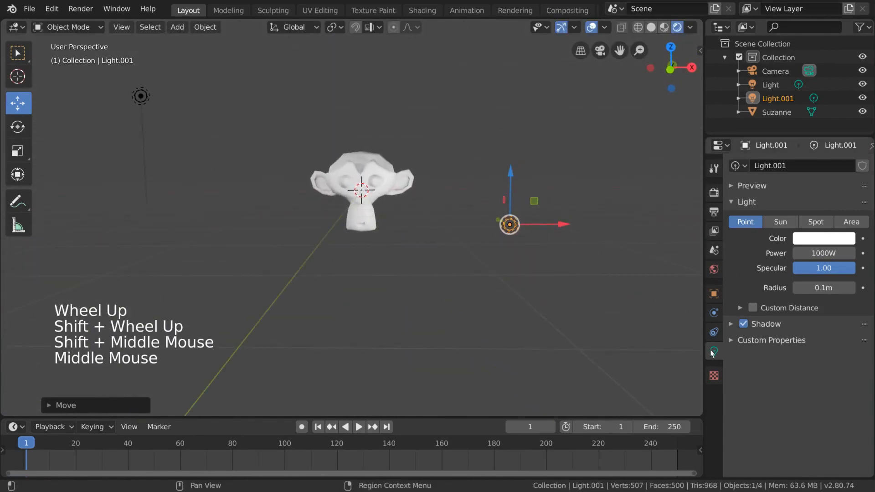
Reduce the fill light's power to about 33.7 W
{"action": "left_click", "coordinate": [823, 253]}
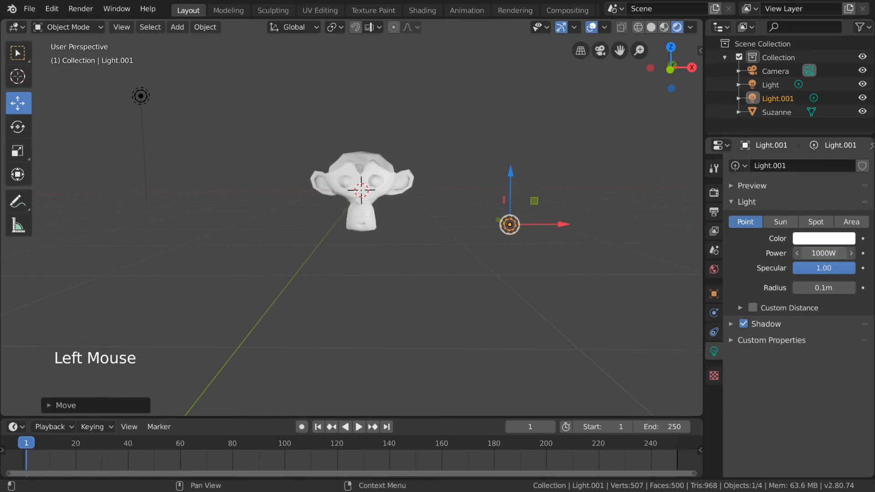
{"action": "left_click_drag", "start_coordinate": [823, 253], "coordinate": [781, 253]}
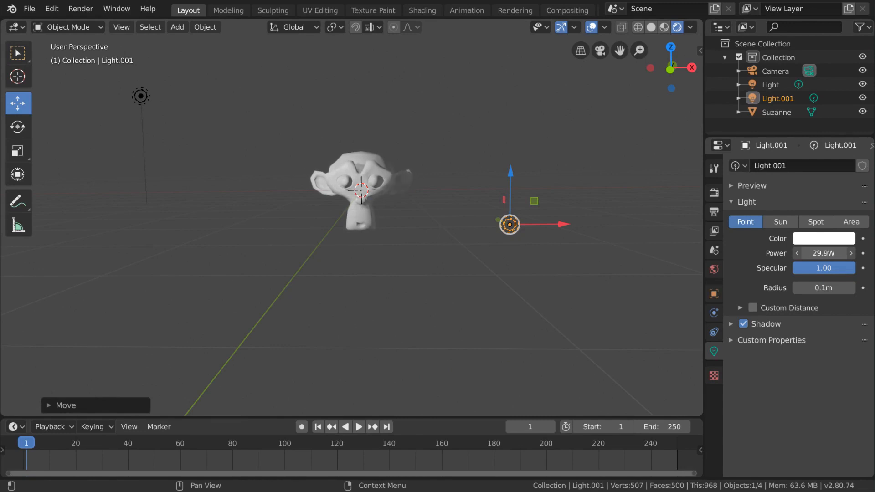
{"action": "middle_click_drag", "start_coordinate": [468, 199], "coordinate": [446, 206]}
{"action": "left_click_drag", "start_coordinate": [823, 253], "coordinate": [827, 253]}
{"action": "middle_click_drag", "start_coordinate": [420, 258], "coordinate": [423, 256]}
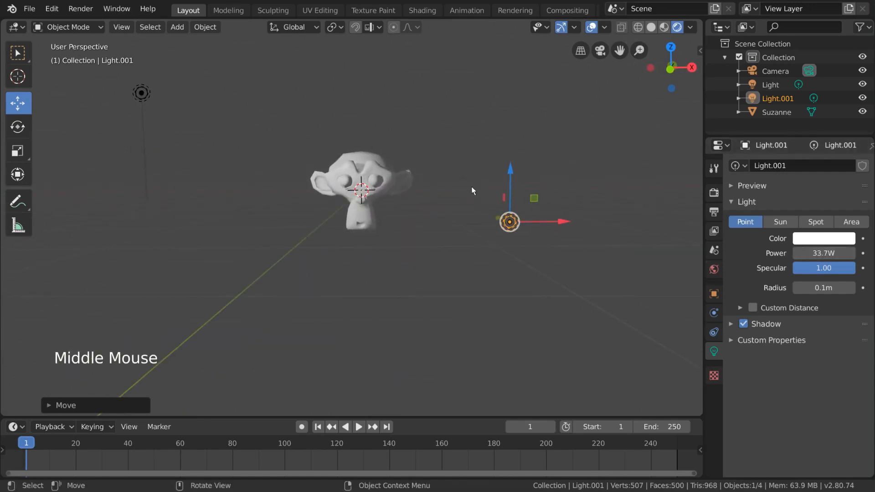
Duplicate the fill light, constraining the copy's placement to the horizontal plane
{"action": "middle_click_drag", "start_coordinate": [475, 154], "coordinate": [461, 177]}
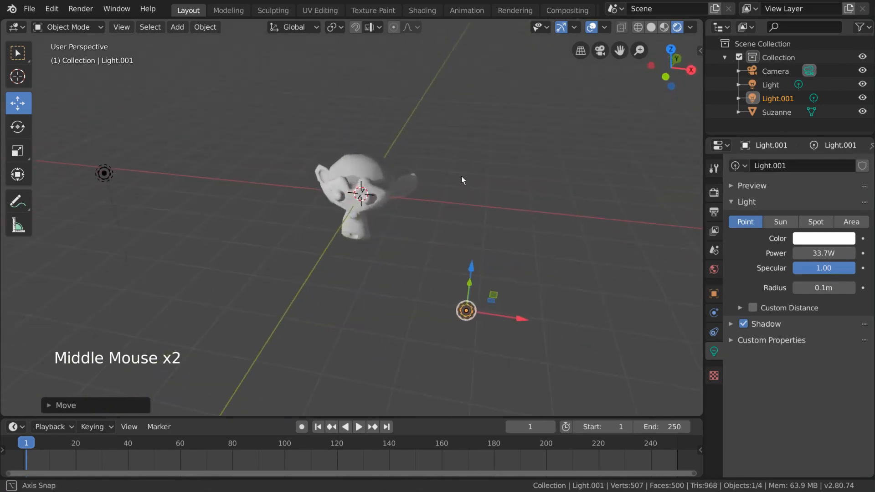
{"action": "middle_click_drag", "start_coordinate": [434, 227], "coordinate": [465, 289]}
{"action": "scroll", "coordinate": [451, 265], "scroll_direction": "down", "scroll_amount": 1}
{"action": "key", "text": "shift+d"}
{"action": "key", "text": "shift+z"}
{"action": "left_click", "coordinate": [431, 370]}
Reposition the third light behind the monkey, slightly to its right, and adjust its height along Z
{"action": "key", "text": "g"}
{"action": "left_click", "coordinate": [465, 274]}
{"action": "key", "text": "g"}
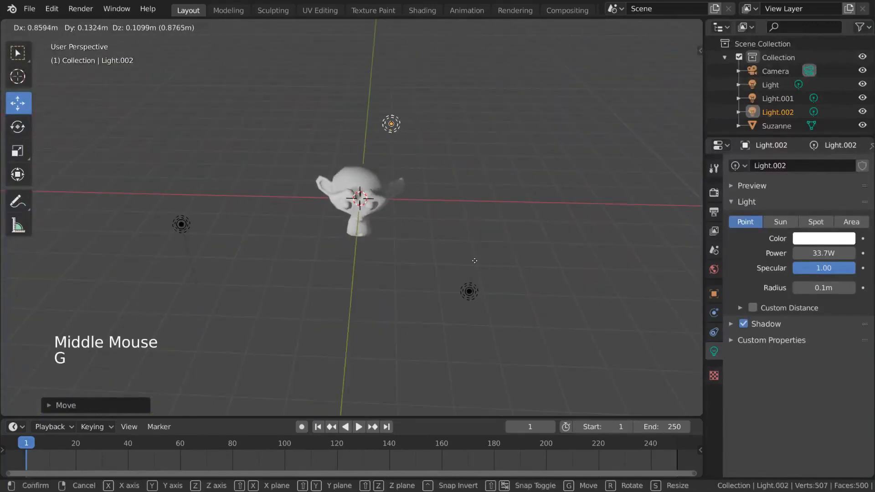
{"action": "left_click", "coordinate": [475, 261]}
{"action": "middle_click_drag", "start_coordinate": [475, 261], "coordinate": [430, 228]}
{"action": "key", "text": "g"}
{"action": "key", "text": "z"}
{"action": "left_click", "coordinate": [423, 240]}
{"action": "scroll", "coordinate": [455, 265], "scroll_direction": "up", "scroll_amount": 2}
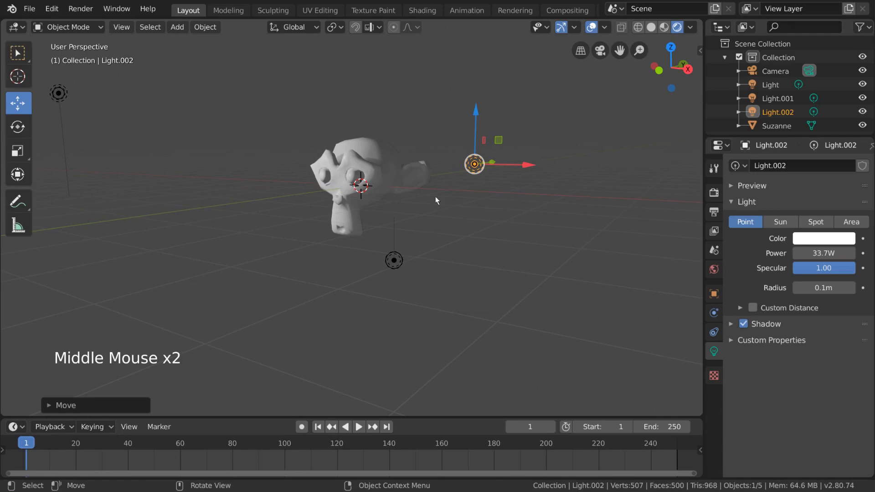
Set the power of the light behind the monkey to 50000 W and check its rim lighting
{"action": "left_click", "coordinate": [839, 253]}
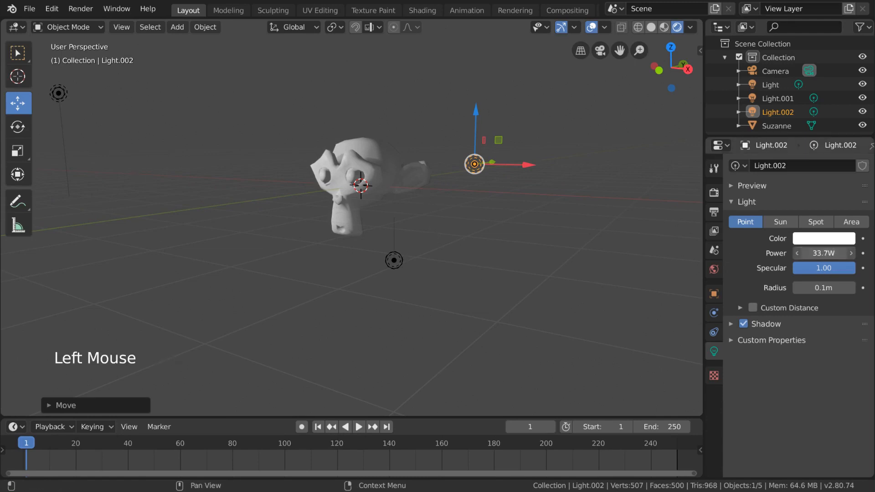
{"action": "left_click", "coordinate": [673, 242]}
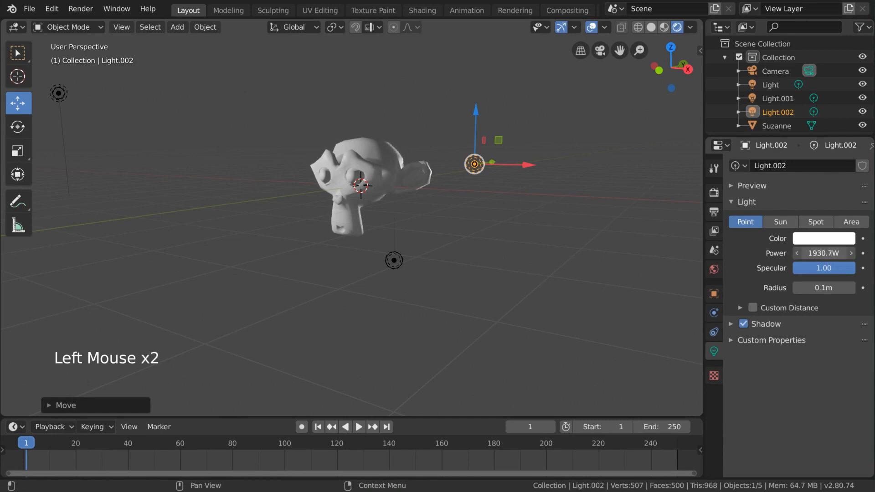
{"action": "left_click_drag", "start_coordinate": [824, 253], "coordinate": [849, 253]}
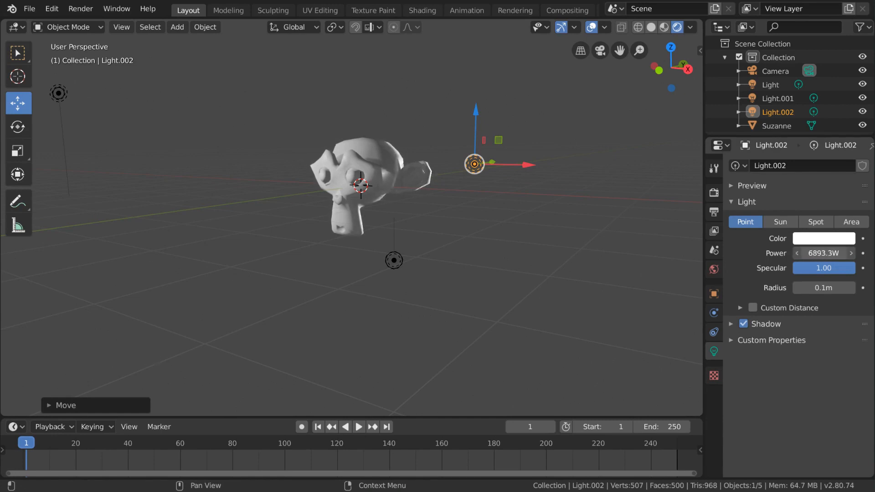
{"action": "left_click_drag", "start_coordinate": [824, 253], "coordinate": [824, 253]}
{"action": "left_click", "coordinate": [822, 254]}
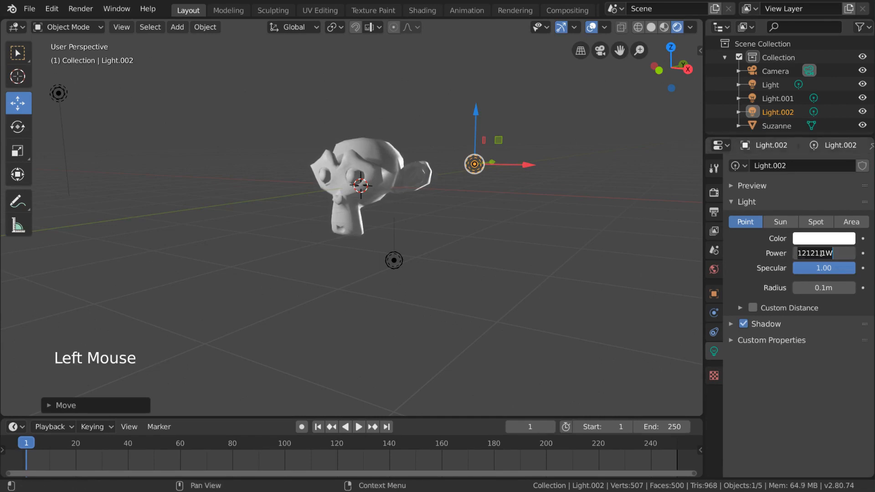
{"action": "type", "text": "500"}
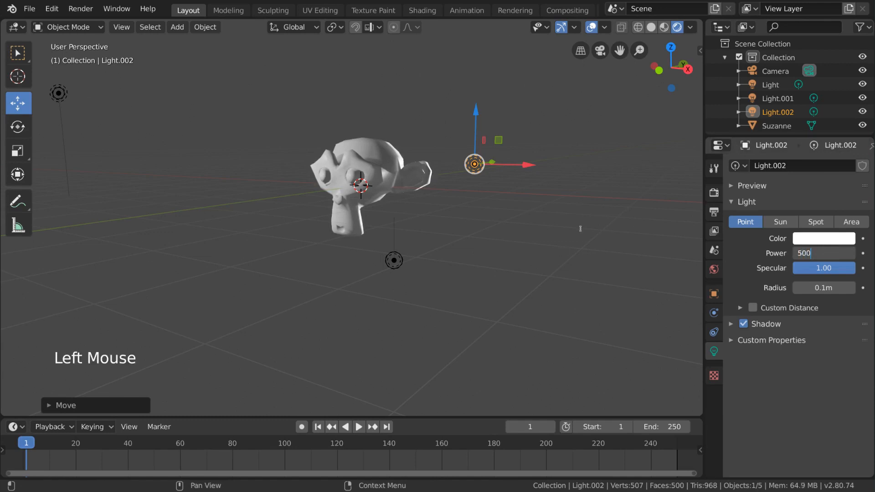
{"action": "type", "text": "00"}
{"action": "key", "text": "Return"}
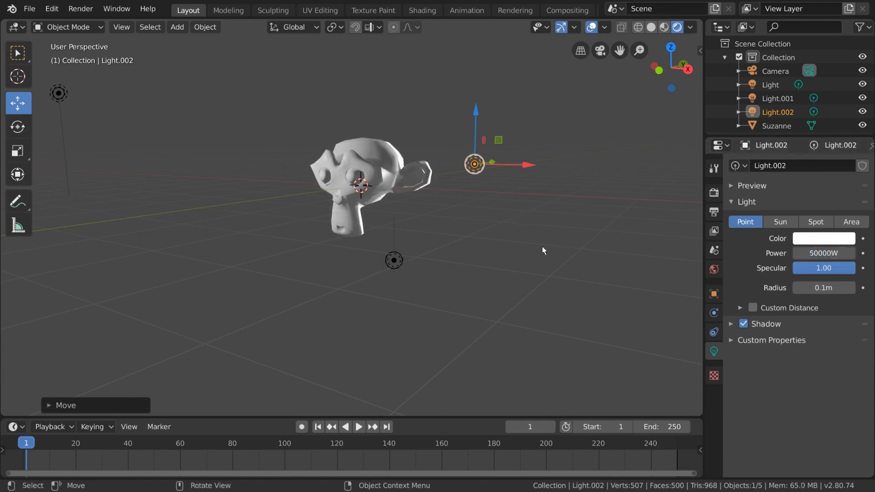
{"action": "middle_click_drag", "start_coordinate": [542, 175], "coordinate": [507, 219]}
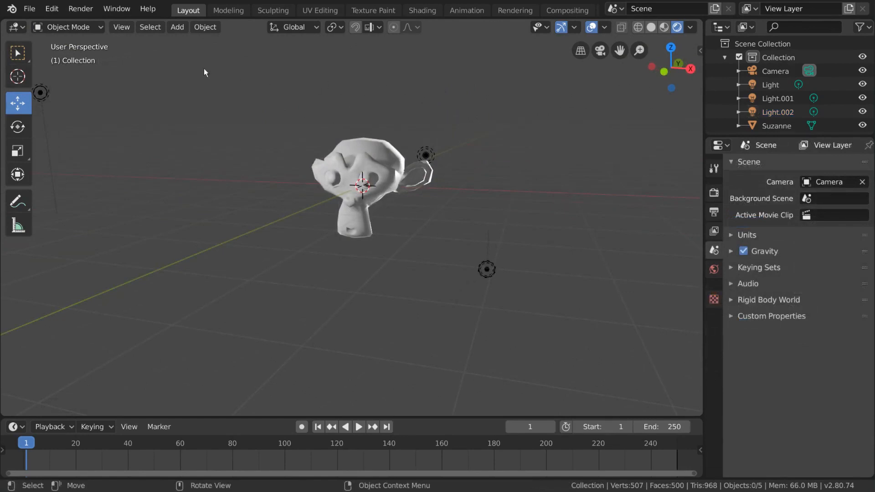
Add a cube at the origin and scale it up until it encloses the monkey head and its lights
{"action": "left_click", "coordinate": [178, 27]}
{"action": "mouse_move", "coordinate": [178, 44]}
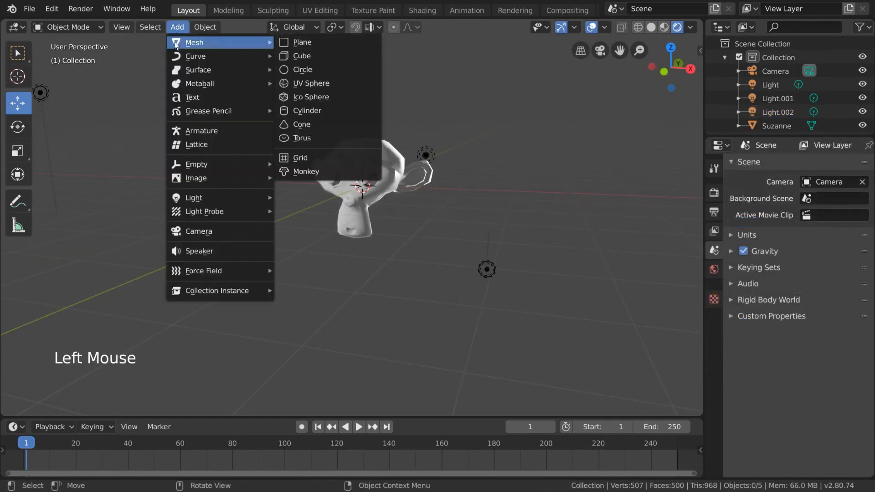
{"action": "left_click", "coordinate": [317, 56]}
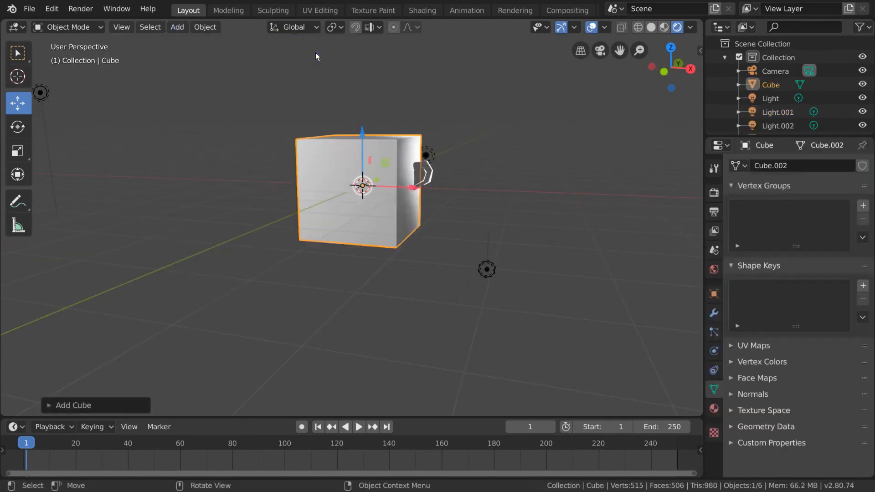
{"action": "left_click", "coordinate": [18, 152]}
{"action": "left_click_drag", "start_coordinate": [382, 229], "coordinate": [473, 156]}
{"action": "middle_click_drag", "start_coordinate": [411, 165], "coordinate": [133, 124]}
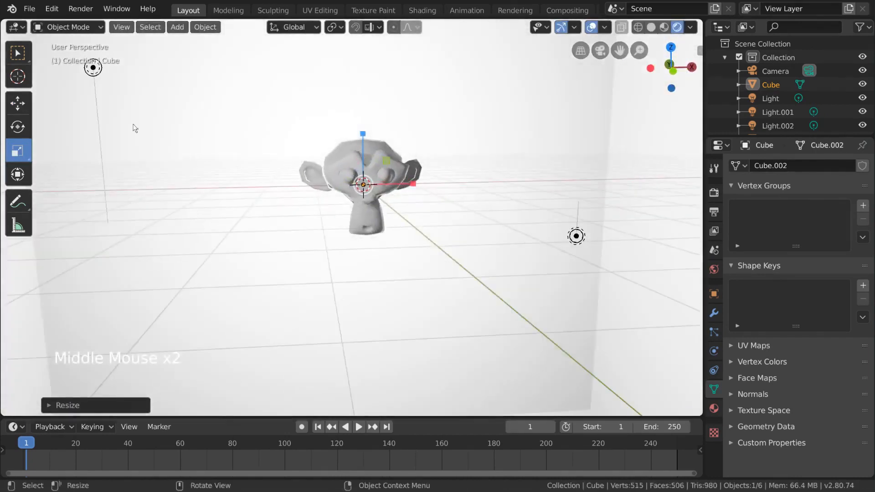
Select the back light behind the monkey and change its type from Point to Spot
{"action": "left_click", "coordinate": [20, 58]}
{"action": "middle_click_drag", "start_coordinate": [328, 155], "coordinate": [438, 235]}
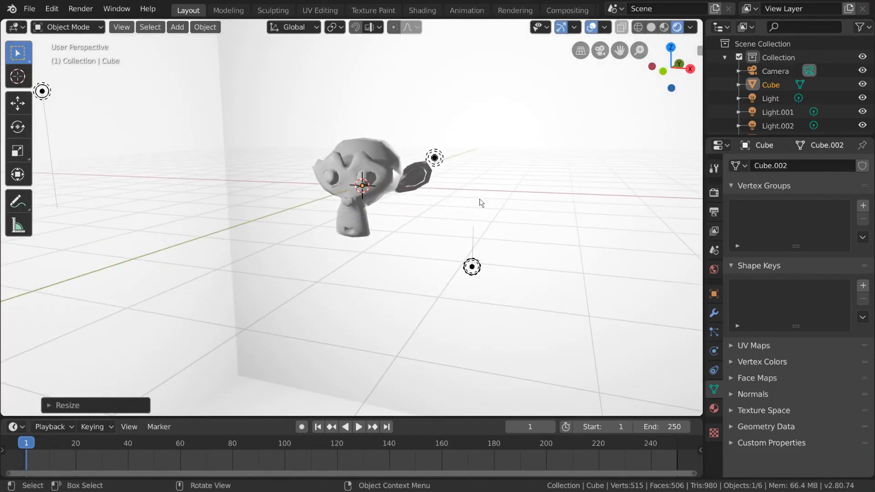
{"action": "middle_click_drag", "start_coordinate": [480, 200], "coordinate": [483, 199]}
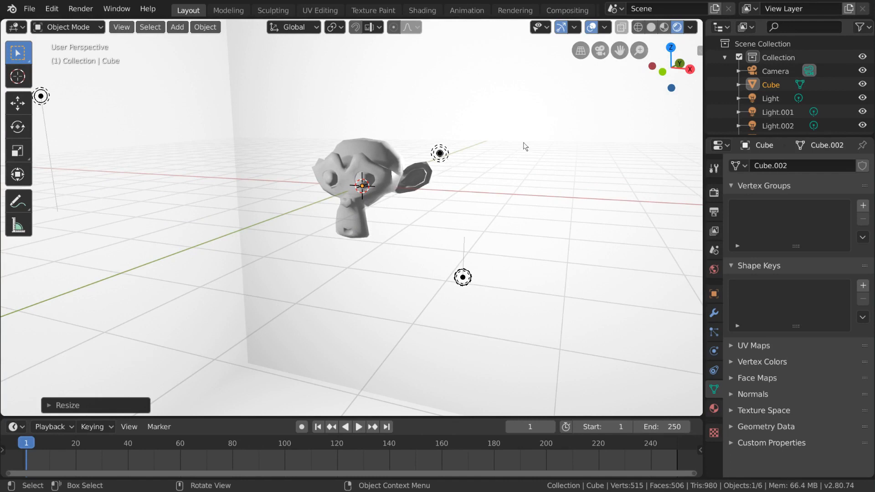
{"action": "middle_click_drag", "start_coordinate": [441, 159], "coordinate": [443, 196]}
{"action": "middle_click_drag", "start_coordinate": [544, 150], "coordinate": [536, 156]}
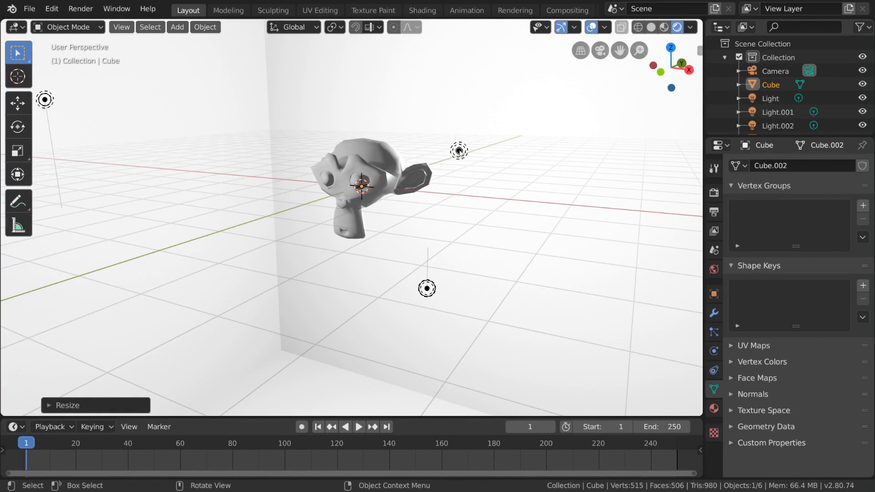
{"action": "left_click", "coordinate": [458, 152]}
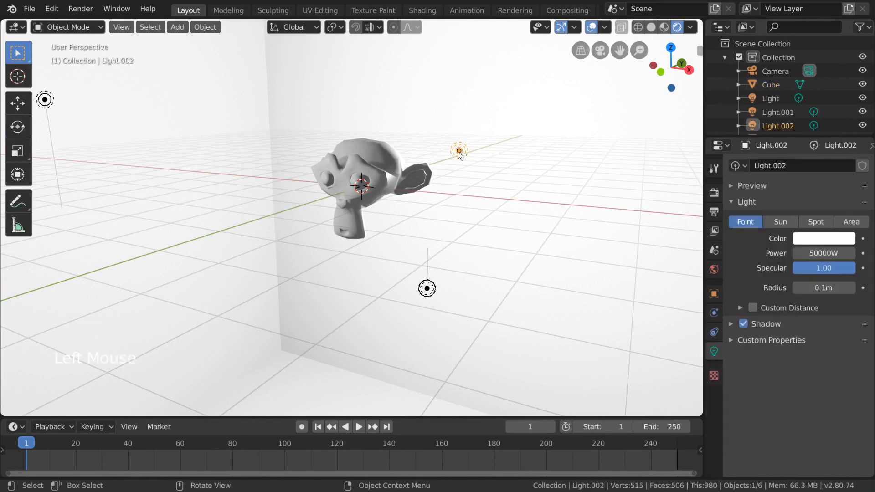
{"action": "middle_click_drag", "start_coordinate": [496, 208], "coordinate": [510, 198]}
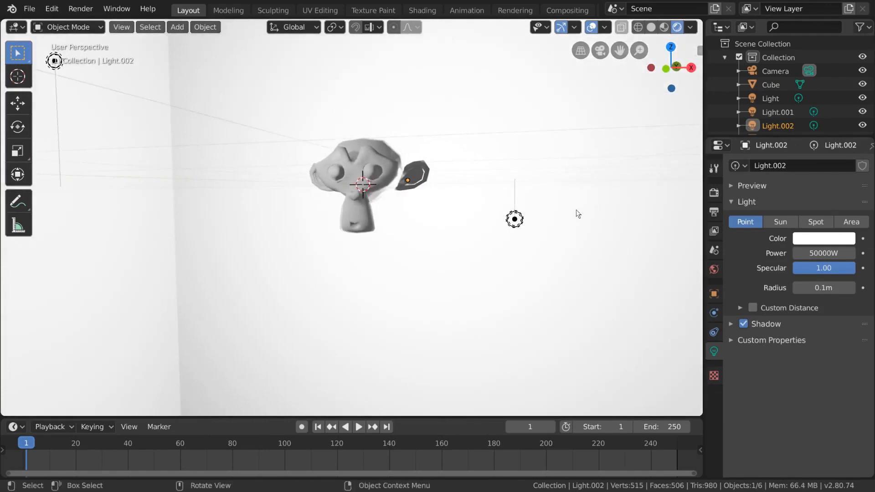
{"action": "left_click", "coordinate": [825, 222]}
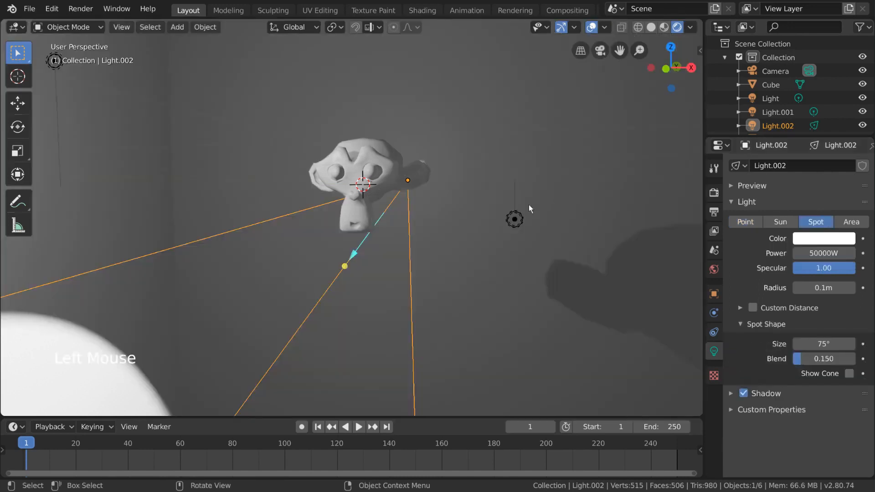
Rotate the back spot light freely so that its cone aims at the back of the monkey head
{"action": "middle_click_drag", "start_coordinate": [477, 237], "coordinate": [432, 227]}
{"action": "left_click", "coordinate": [26, 126]}
{"action": "left_click_drag", "start_coordinate": [385, 203], "coordinate": [416, 156]}
{"action": "mouse_move", "coordinate": [416, 156]}
{"action": "middle_mouse_down"}
{"action": "mouse_move", "coordinate": [308, 166]}
{"action": "mouse_move", "coordinate": [401, 161]}
{"action": "middle_mouse_up"}
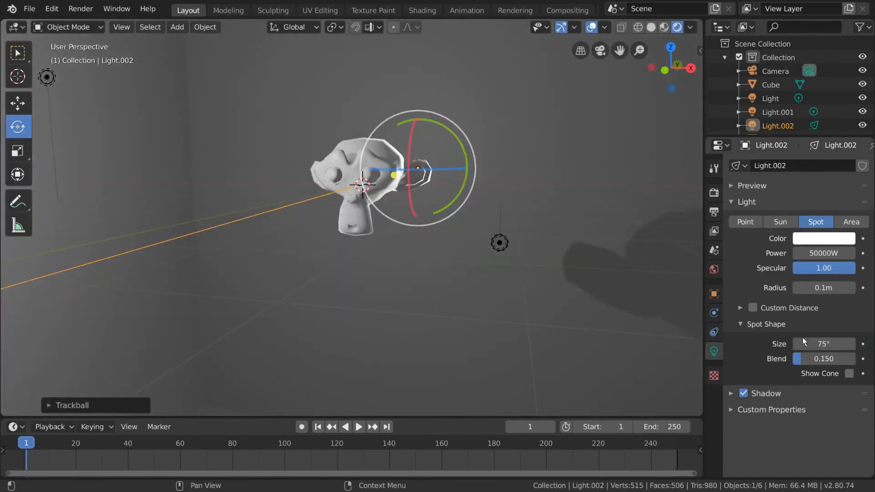
Narrow the back spot light's Spot Shape size to 30.6° and inspect the lighting from several angles
{"action": "left_click_drag", "start_coordinate": [829, 345], "coordinate": [806, 345]}
{"action": "middle_click_drag", "start_coordinate": [488, 258], "coordinate": [476, 241]}
{"action": "mouse_move", "coordinate": [823, 343]}
{"action": "left_mouse_down"}
{"action": "mouse_move", "coordinate": [843, 343]}
{"action": "mouse_move", "coordinate": [832, 343]}
{"action": "left_mouse_up"}
{"action": "left_click", "coordinate": [823, 344]}
{"action": "scroll", "coordinate": [421, 196], "scroll_direction": "down", "scroll_amount": 3}
{"action": "scroll", "coordinate": [391, 201], "scroll_direction": "up", "scroll_amount": 1}
{"action": "middle_click_drag", "start_coordinate": [335, 209], "coordinate": [318, 202]}
{"action": "left_click", "coordinate": [174, 137]}
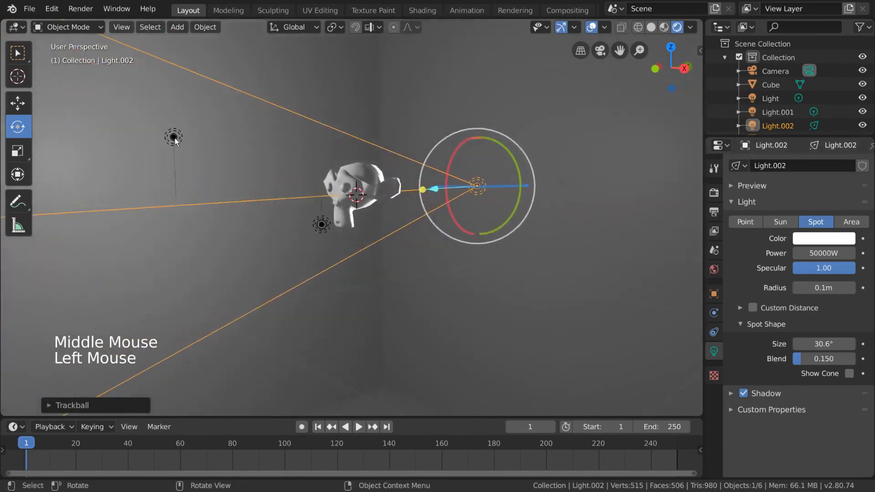
{"action": "middle_click_drag", "start_coordinate": [390, 204], "coordinate": [474, 218]}
{"action": "scroll", "coordinate": [453, 201], "scroll_direction": "up", "scroll_amount": 2}
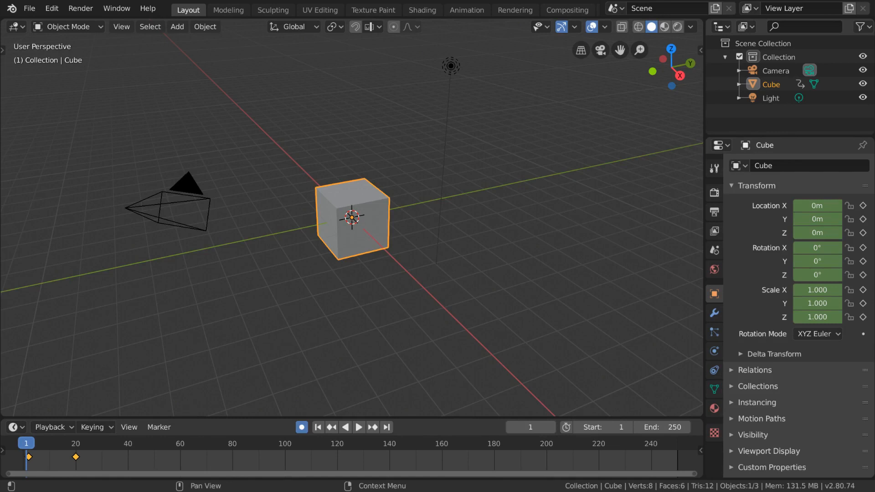
Show the scene's render settings, render a still image of the cube at frame 1 and dismiss the result
{"action": "left_click", "coordinate": [713, 193]}
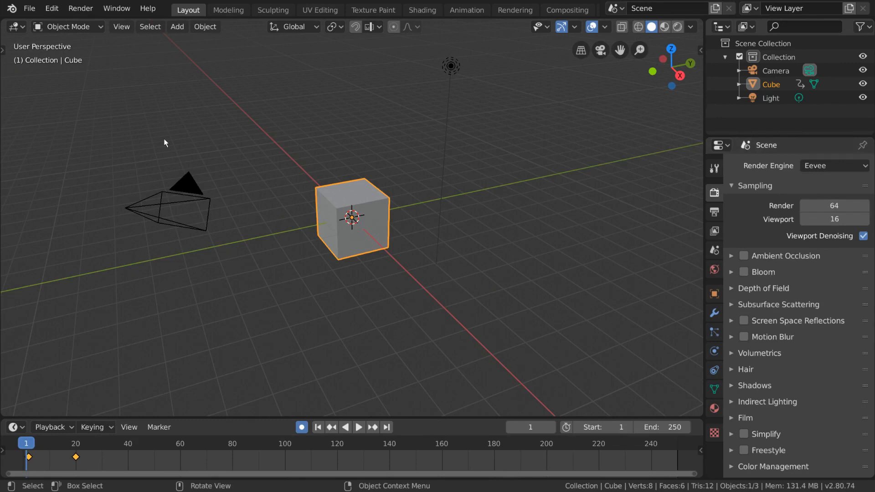
{"action": "left_click", "coordinate": [91, 11]}
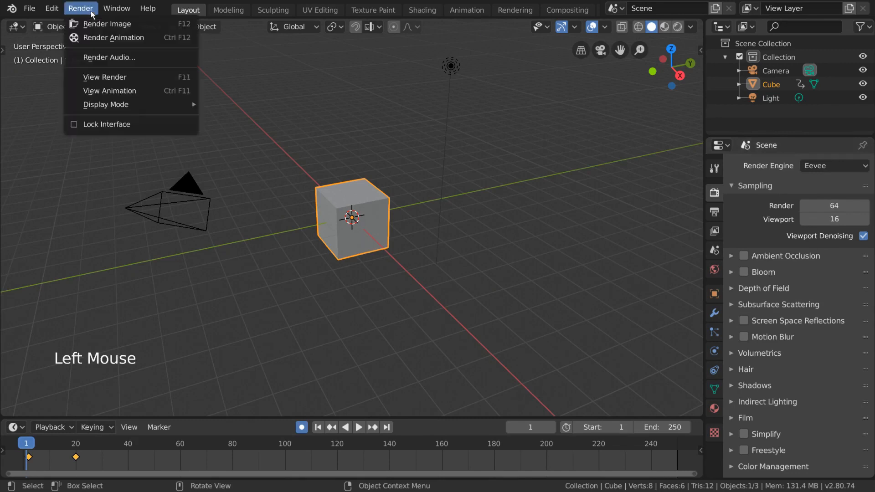
{"action": "left_click", "coordinate": [170, 26]}
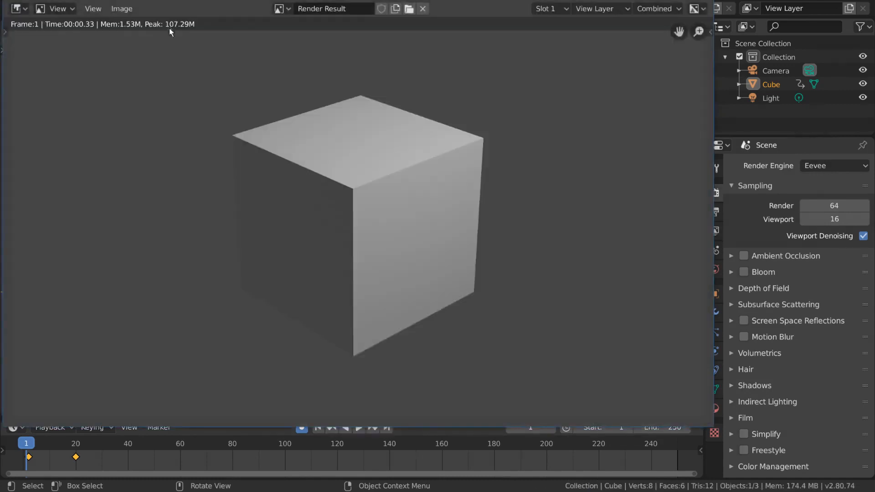
{"action": "key", "text": "Escape"}
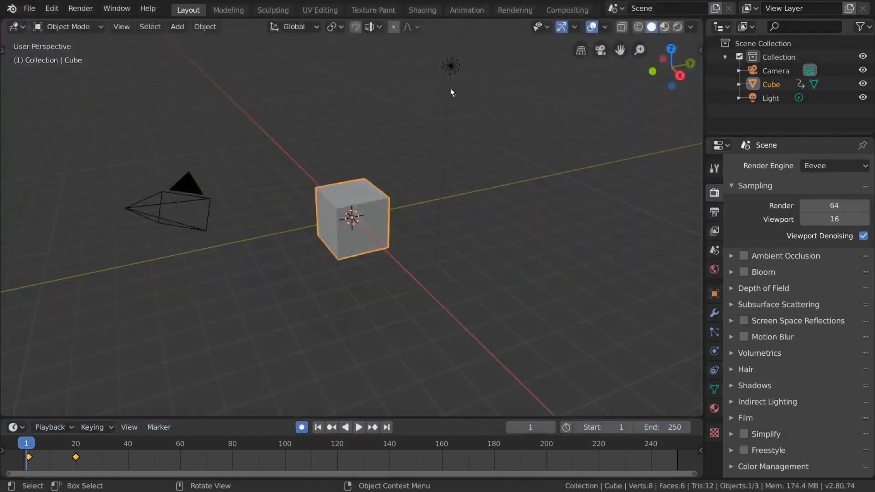
Render the cube's animation and close the render window
{"action": "left_click", "coordinate": [85, 10]}
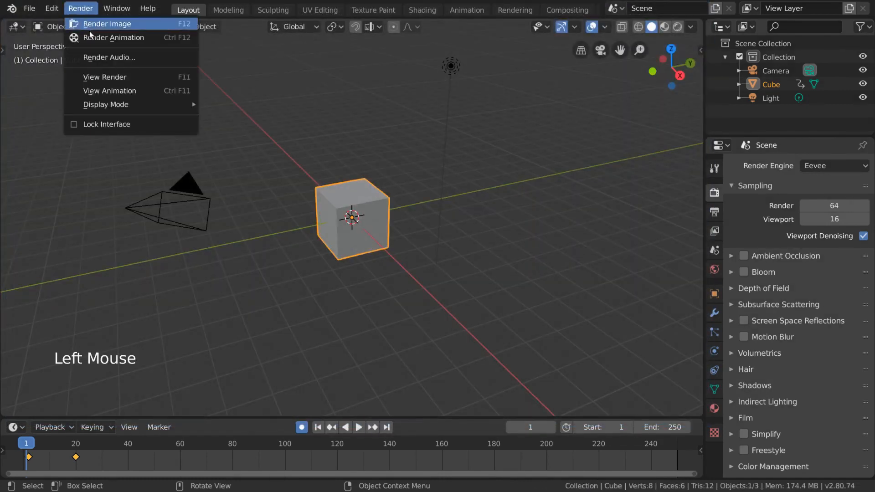
{"action": "left_click", "coordinate": [160, 39]}
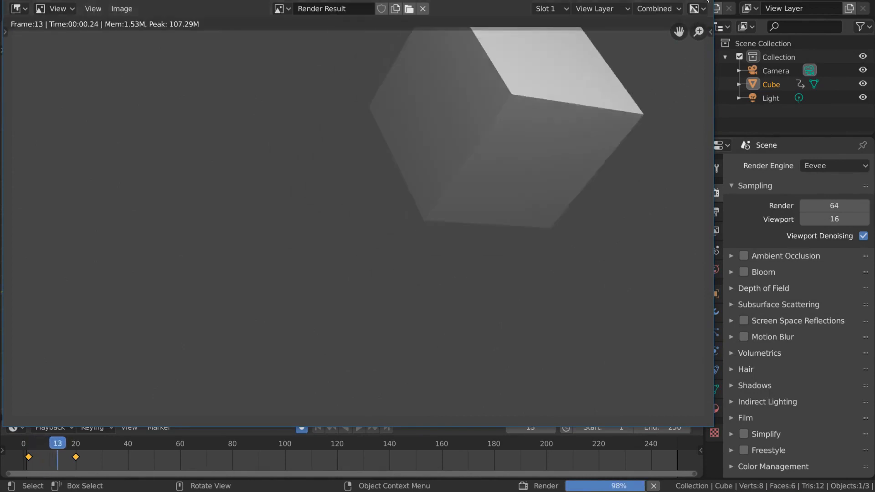
{"action": "left_click", "coordinate": [706, 0]}
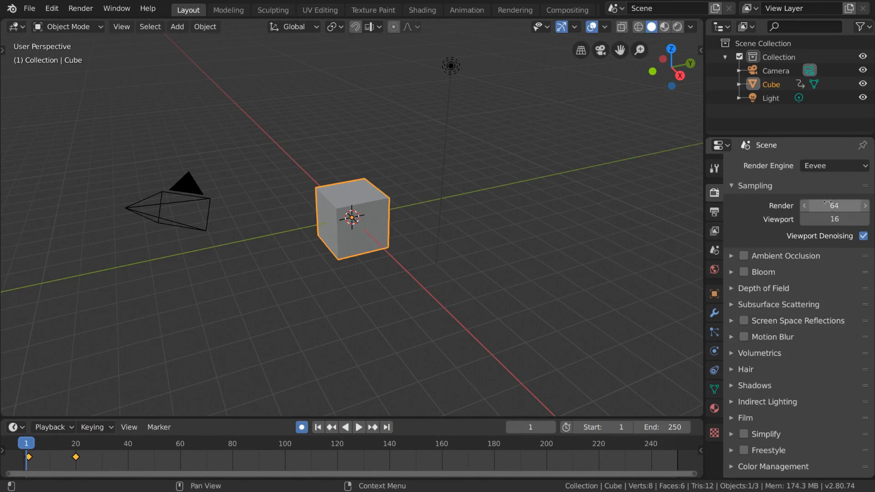
Switch the render engine to Workbench and Cycles to compare their settings, and return it to Eevee
{"action": "left_click", "coordinate": [862, 168]}
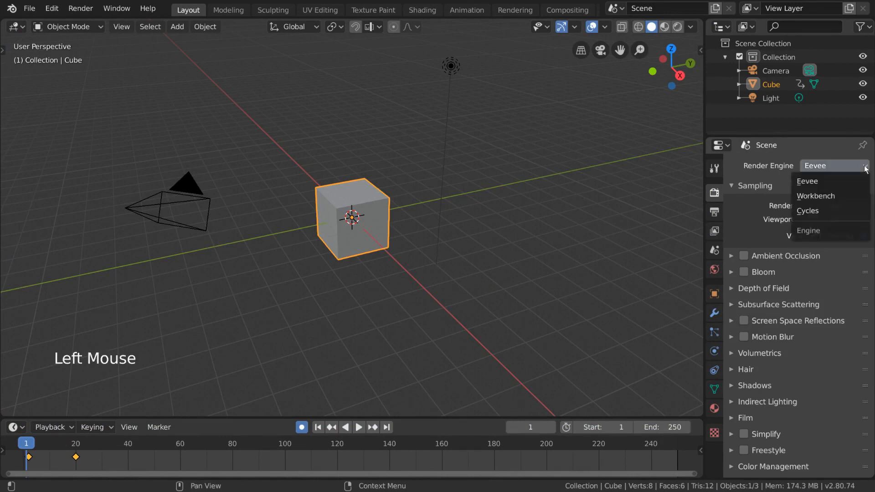
{"action": "left_click", "coordinate": [857, 196]}
{"action": "left_click", "coordinate": [855, 166]}
{"action": "left_click", "coordinate": [847, 209]}
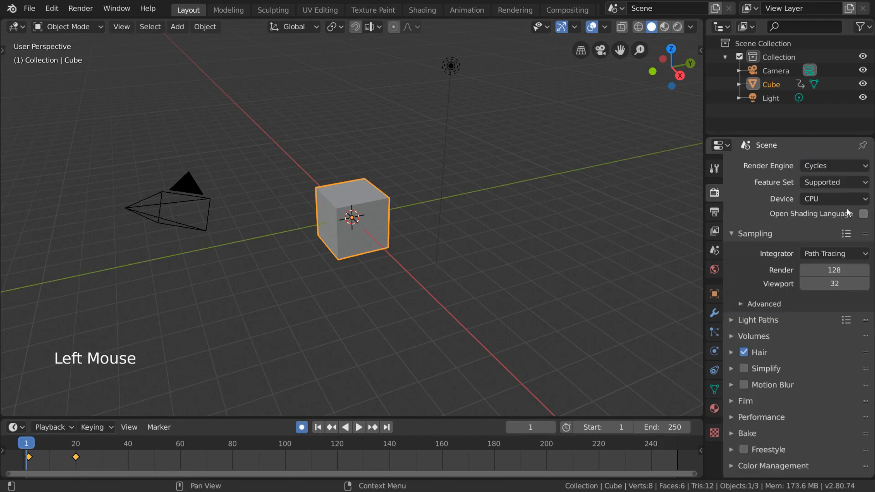
{"action": "left_click", "coordinate": [843, 165]}
{"action": "left_click", "coordinate": [842, 181]}
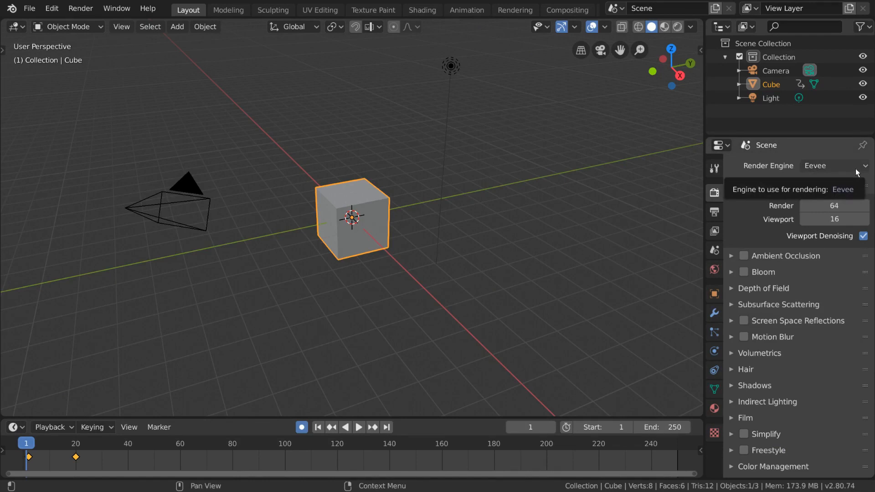
Preview the cube in Rendered shading with Eevee and Cycles, and restore the Eevee engine and Solid shading
{"action": "left_click", "coordinate": [679, 26]}
{"action": "left_click", "coordinate": [839, 164]}
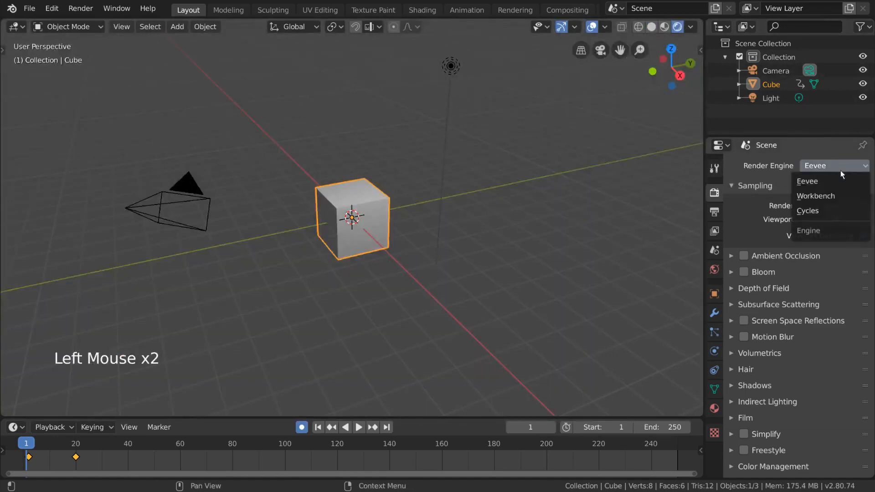
{"action": "left_click", "coordinate": [838, 210]}
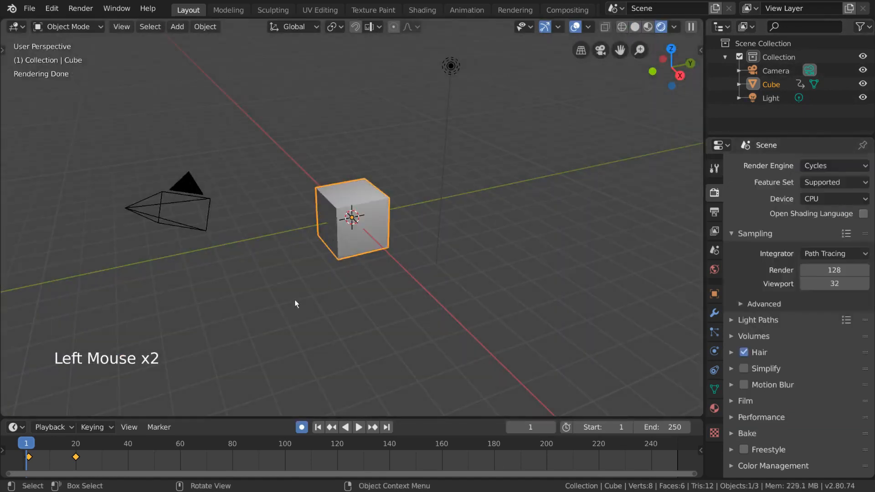
{"action": "left_click", "coordinate": [824, 163]}
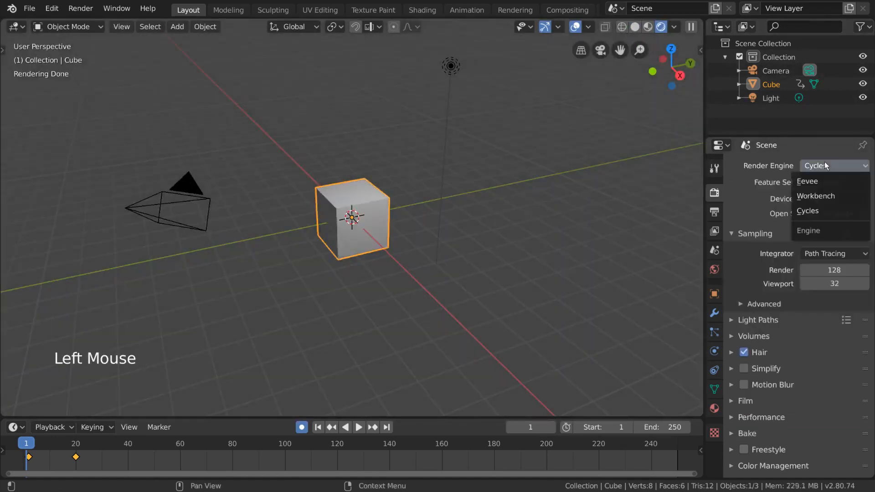
{"action": "left_click", "coordinate": [827, 181]}
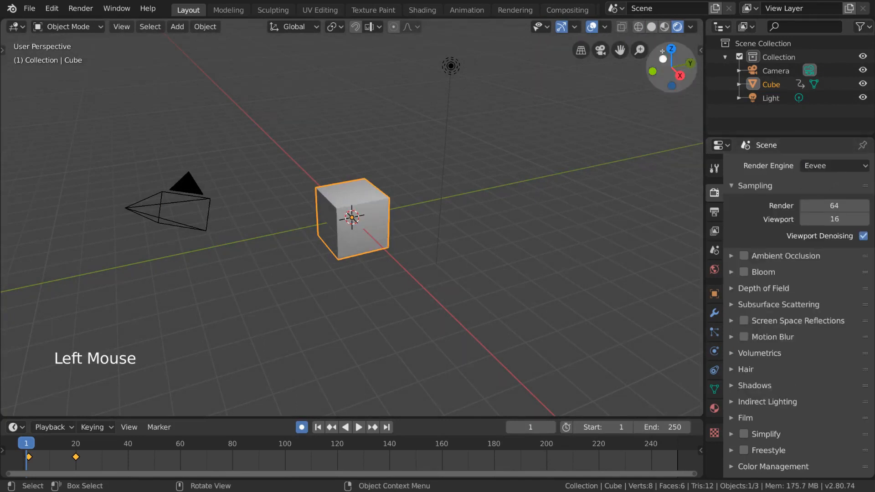
{"action": "left_click", "coordinate": [655, 29]}
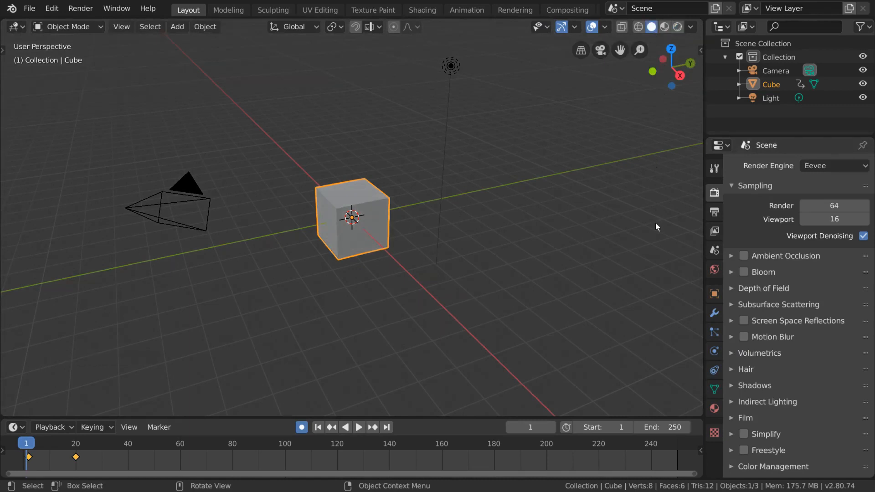
Set the render engine to Workbench and compare its render options with those of the viewport shading
{"action": "left_click", "coordinate": [829, 170]}
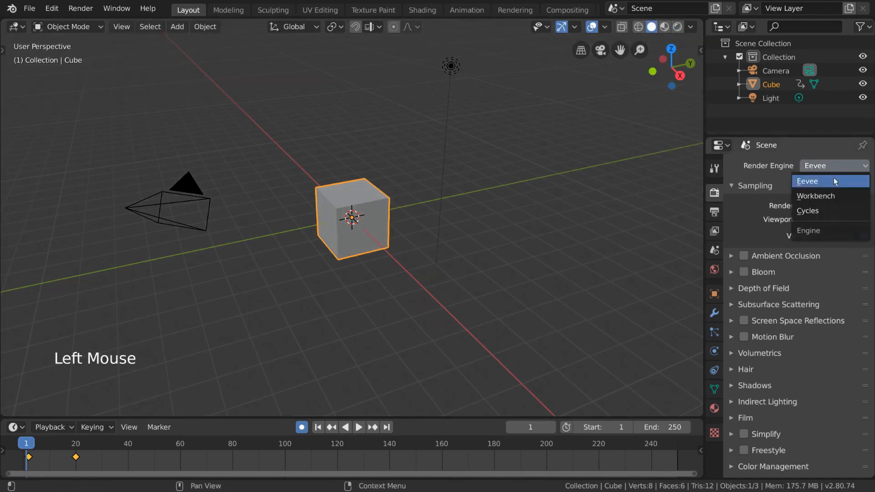
{"action": "left_click", "coordinate": [832, 197]}
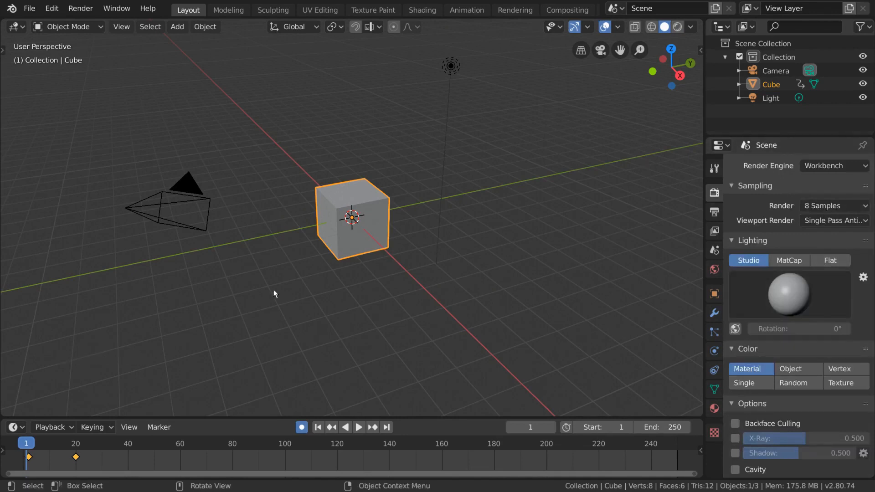
{"action": "scroll", "coordinate": [762, 318], "scroll_direction": "down", "scroll_amount": 14}
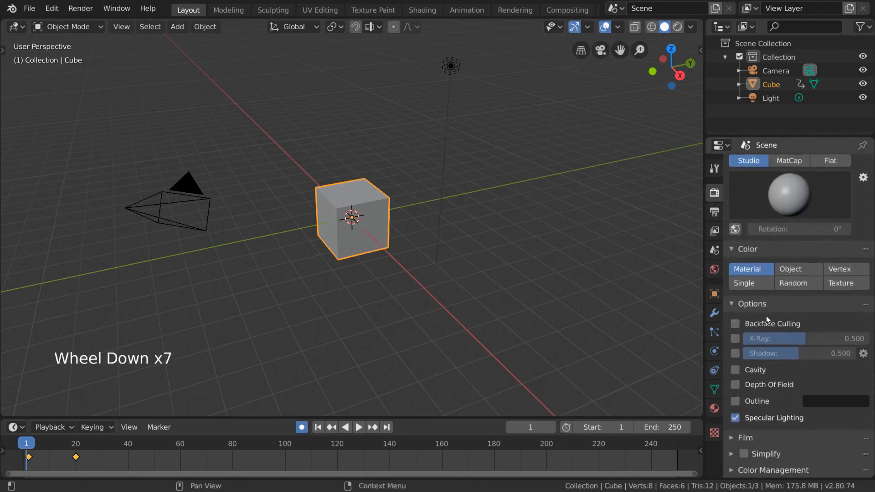
{"action": "scroll", "coordinate": [764, 314], "scroll_direction": "up", "scroll_amount": 7}
{"action": "scroll", "coordinate": [763, 312], "scroll_direction": "up", "scroll_amount": 3}
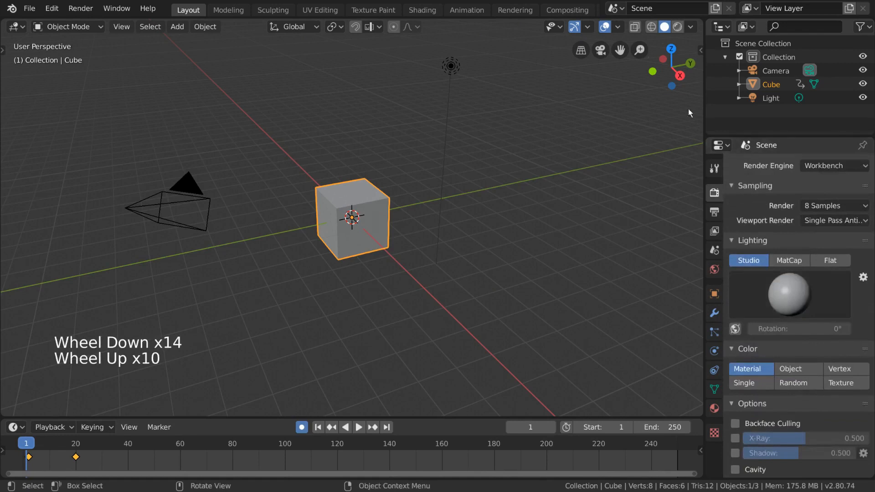
{"action": "left_click", "coordinate": [692, 27]}
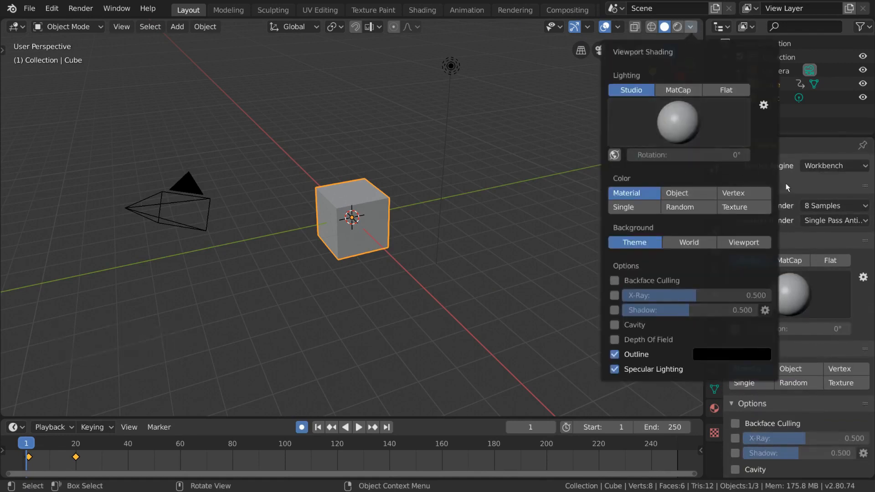
{"action": "scroll", "coordinate": [810, 396], "scroll_direction": "down", "scroll_amount": 7}
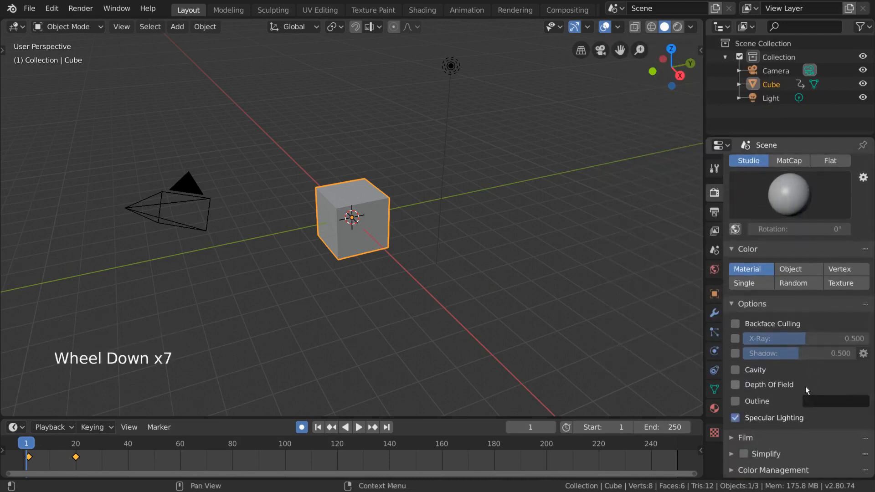
Enable Shadow and X-Ray in the Workbench render options, and toggle Backface Culling in the viewport shading options
{"action": "left_click", "coordinate": [737, 351]}
{"action": "left_click", "coordinate": [737, 339]}
{"action": "left_click", "coordinate": [690, 27]}
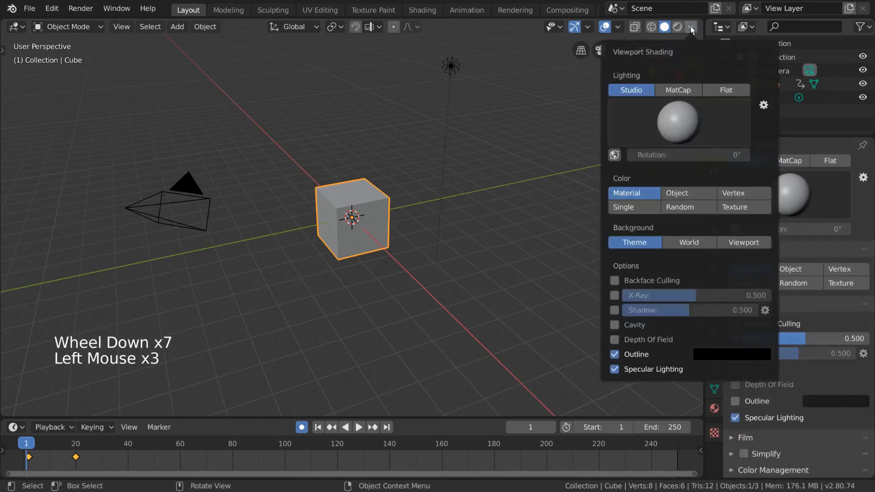
{"action": "left_click", "coordinate": [615, 282]}
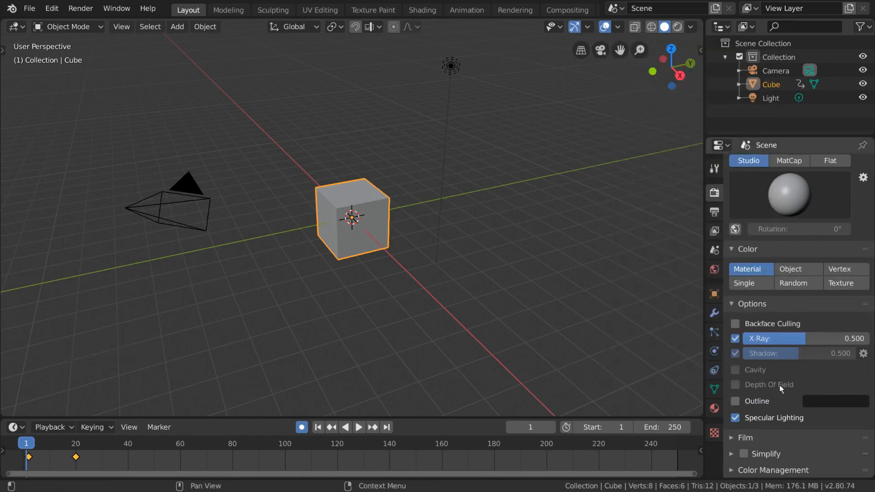
Disable X-Ray and Shadow in the Workbench render options, and switch the render engine through Cycles back to Eevee
{"action": "left_click", "coordinate": [735, 338]}
{"action": "left_click", "coordinate": [735, 353]}
{"action": "scroll", "coordinate": [804, 312], "scroll_direction": "up", "scroll_amount": 10}
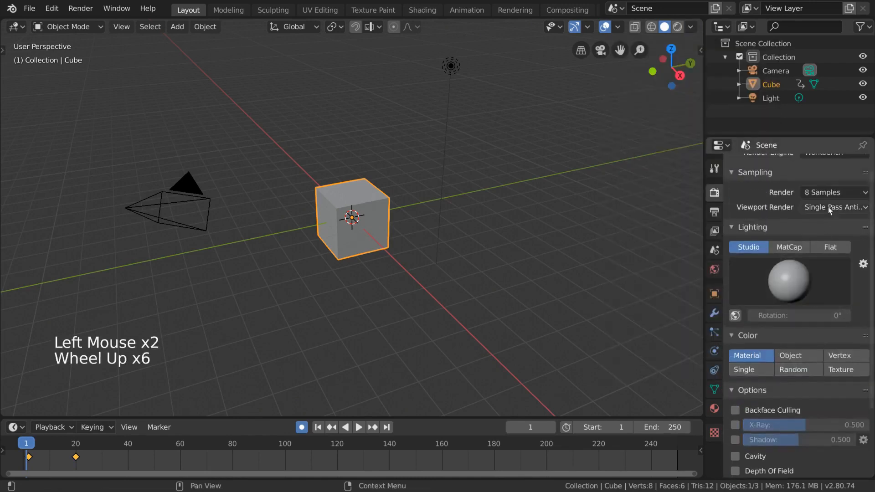
{"action": "left_click", "coordinate": [835, 167]}
{"action": "left_click", "coordinate": [829, 210]}
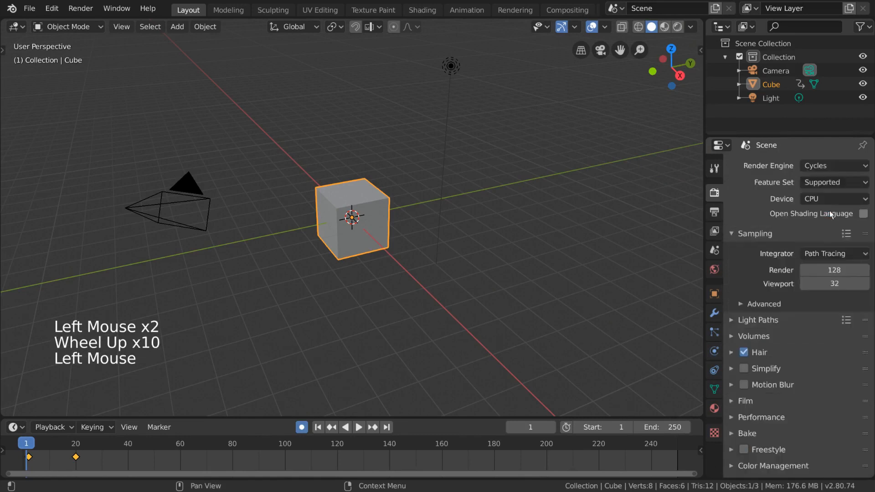
{"action": "left_click", "coordinate": [838, 165]}
{"action": "left_click", "coordinate": [837, 182]}
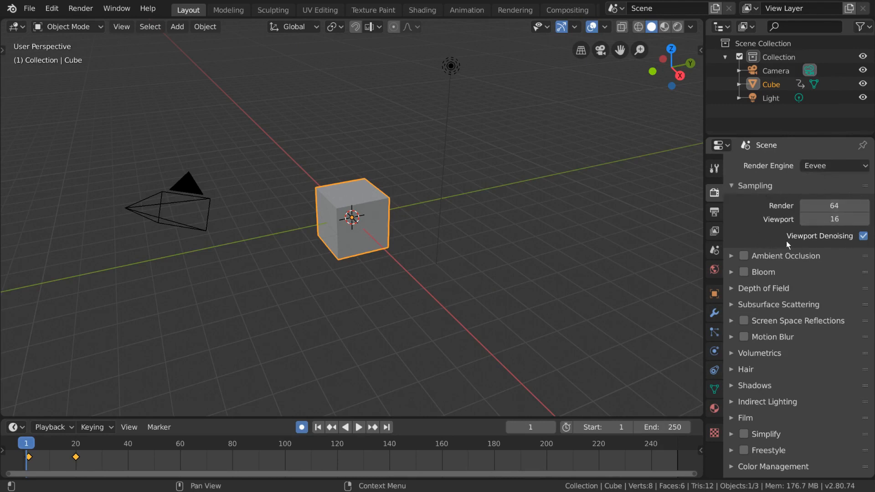
Set the Eevee sampling to 200 render samples and 100 viewport samples
{"action": "left_click", "coordinate": [833, 205]}
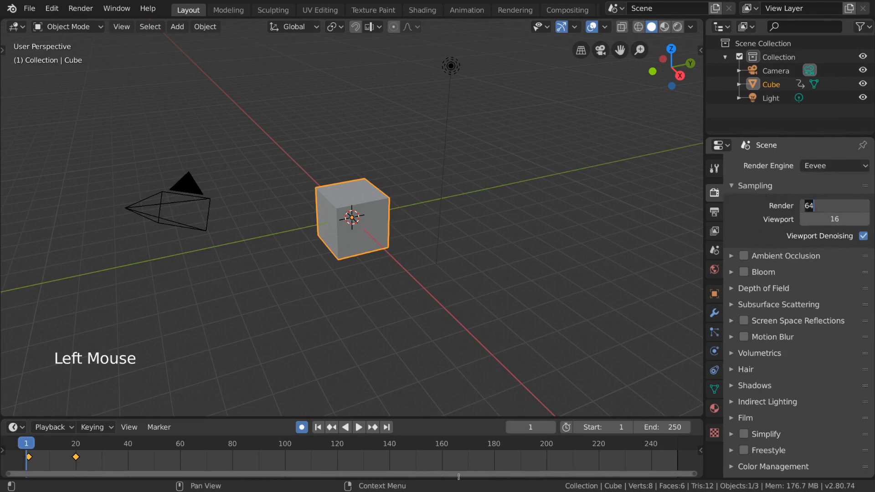
{"action": "type", "text": "200"}
{"action": "key", "text": "Return"}
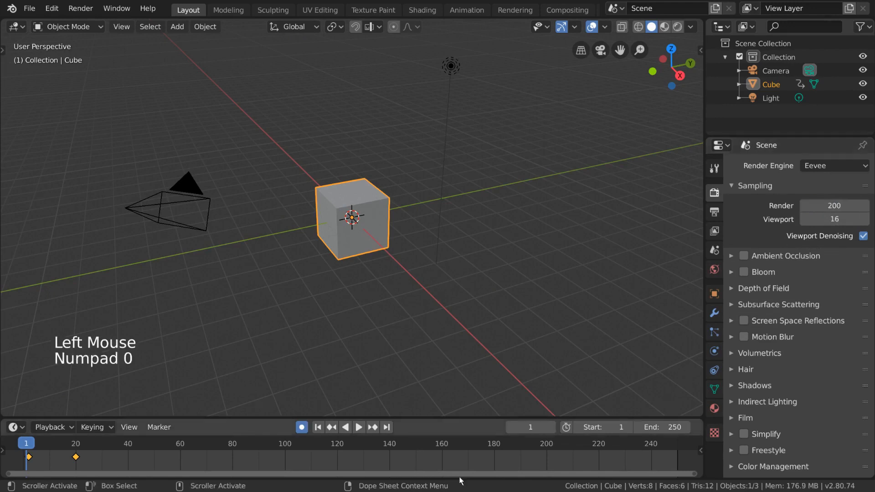
{"action": "left_click", "coordinate": [816, 218]}
{"action": "type", "text": "100"}
{"action": "key", "text": "Return"}
Restore the Eevee sampling to 64 render samples and 16 viewport samples
{"action": "left_click", "coordinate": [826, 206]}
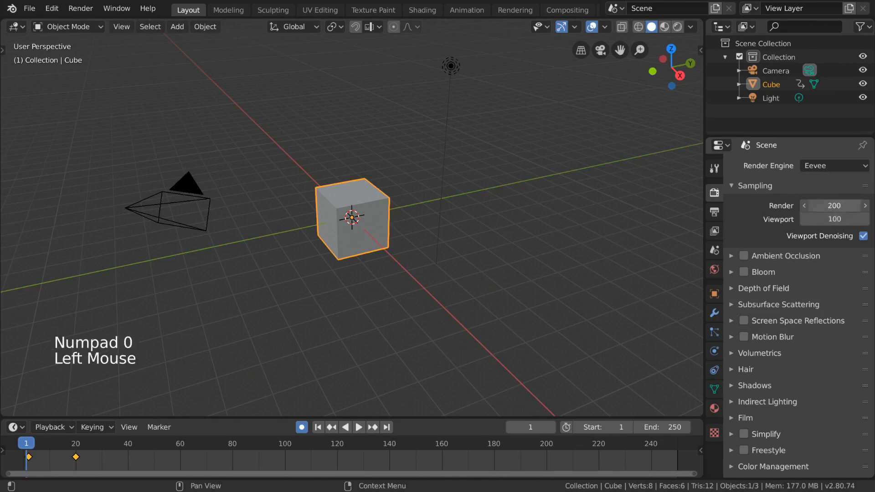
{"action": "type", "text": "64"}
{"action": "key", "text": "Return"}
{"action": "double_click", "coordinate": [829, 219]}
{"action": "type", "text": "16"}
{"action": "key", "text": "Return"}
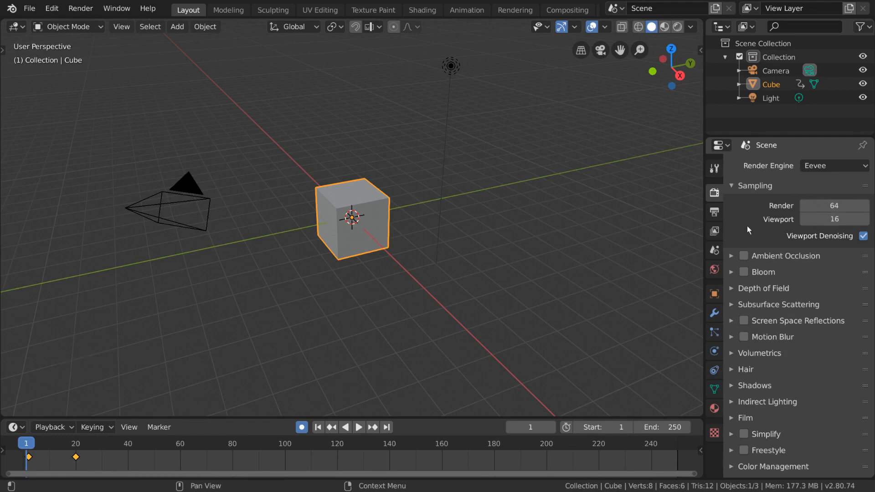
Toggle Ambient Occlusion and Bloom on and off, and look through the settings of both effects
{"action": "left_click", "coordinate": [747, 256]}
{"action": "left_click", "coordinate": [748, 256]}
{"action": "left_click", "coordinate": [745, 273]}
{"action": "left_click", "coordinate": [746, 272]}
{"action": "left_click", "coordinate": [772, 257]}
{"action": "left_click", "coordinate": [771, 256]}
{"action": "left_click", "coordinate": [772, 261]}
{"action": "left_click", "coordinate": [772, 271]}
{"action": "left_click", "coordinate": [771, 273]}
Examine the Eevee settings for Depth of Field, Subsurface Scattering, Screen Space Reflections and Motion Blur
{"action": "left_click", "coordinate": [775, 288]}
{"action": "left_click", "coordinate": [774, 287]}
{"action": "left_click", "coordinate": [779, 303]}
{"action": "left_click", "coordinate": [779, 304]}
{"action": "left_click", "coordinate": [781, 318]}
{"action": "left_click", "coordinate": [782, 318]}
{"action": "left_click", "coordinate": [781, 337]}
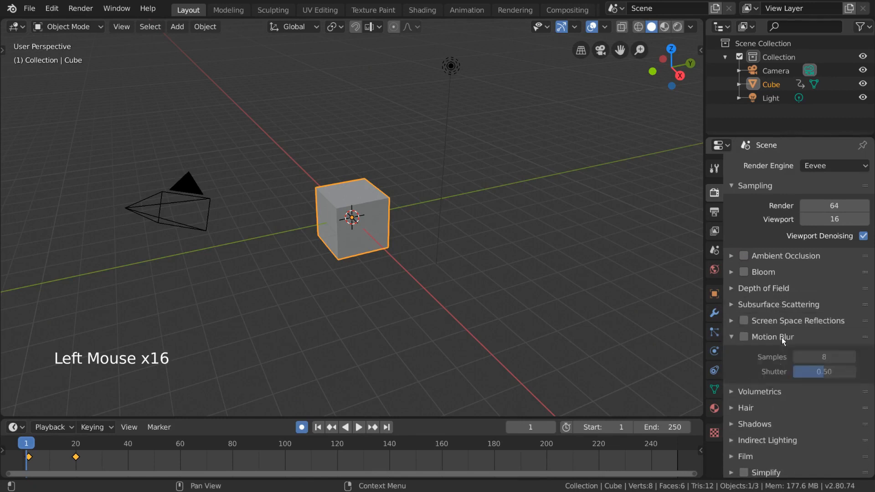
{"action": "left_click", "coordinate": [781, 337]}
Examine the Eevee settings for Volumetrics, Hair, Shadows and Indirect Lighting
{"action": "left_click", "coordinate": [778, 352]}
{"action": "left_click", "coordinate": [777, 352]}
{"action": "left_click", "coordinate": [773, 368]}
{"action": "left_click", "coordinate": [771, 370]}
{"action": "left_click", "coordinate": [770, 385]}
{"action": "left_click", "coordinate": [771, 386]}
{"action": "left_click", "coordinate": [766, 400]}
{"action": "left_click", "coordinate": [765, 403]}
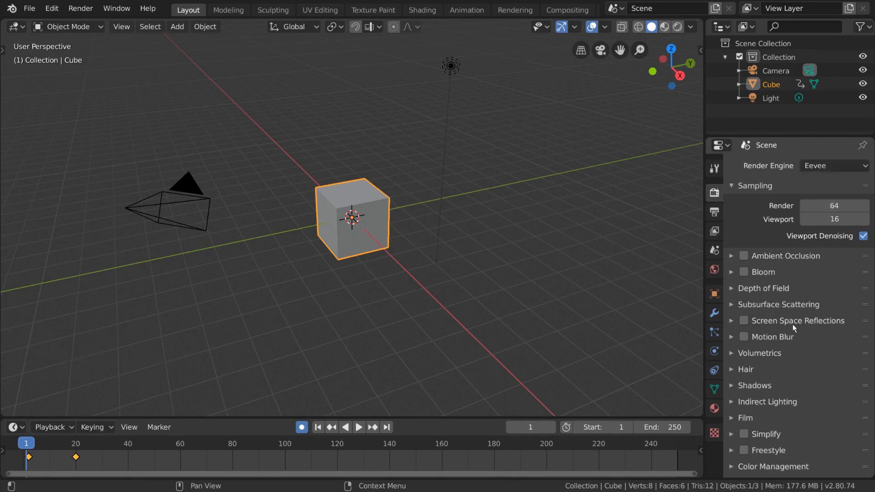
{"action": "left_click", "coordinate": [780, 387]}
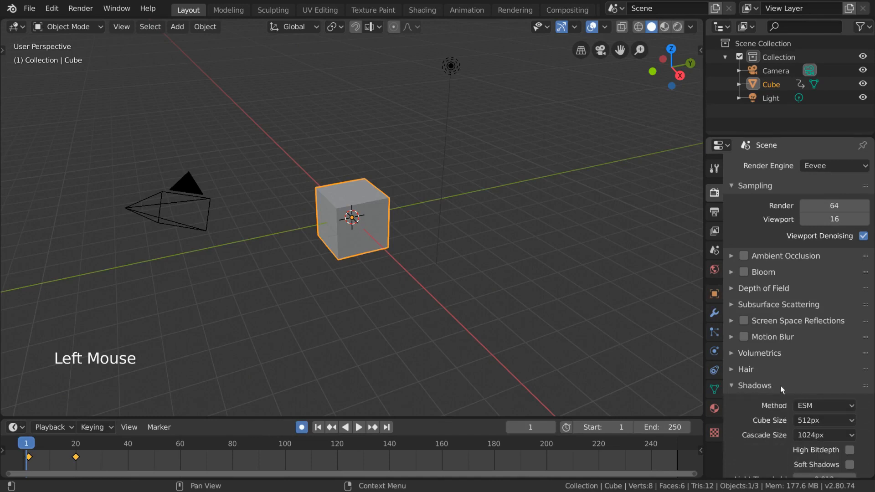
{"action": "left_click", "coordinate": [780, 385]}
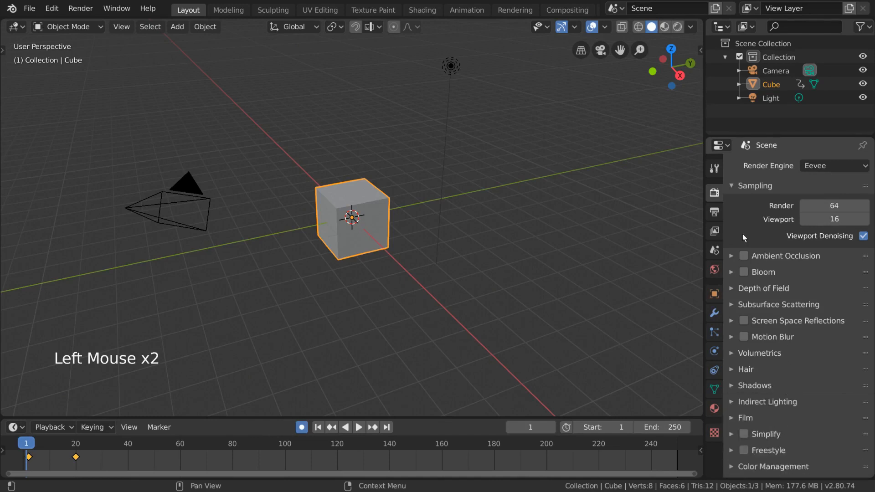
Preview the cube through the camera in Rendered shading, and return to the perspective view in Solid shading
{"action": "left_click", "coordinate": [677, 28]}
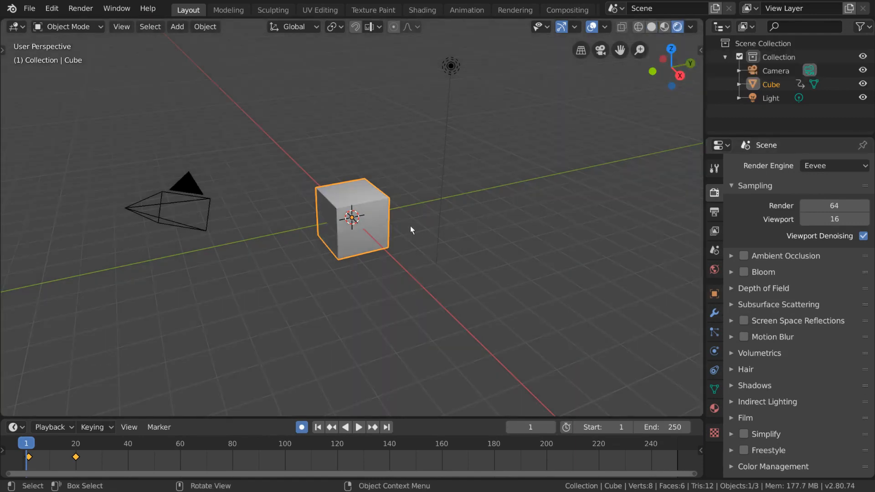
{"action": "key", "text": "KP_0"}
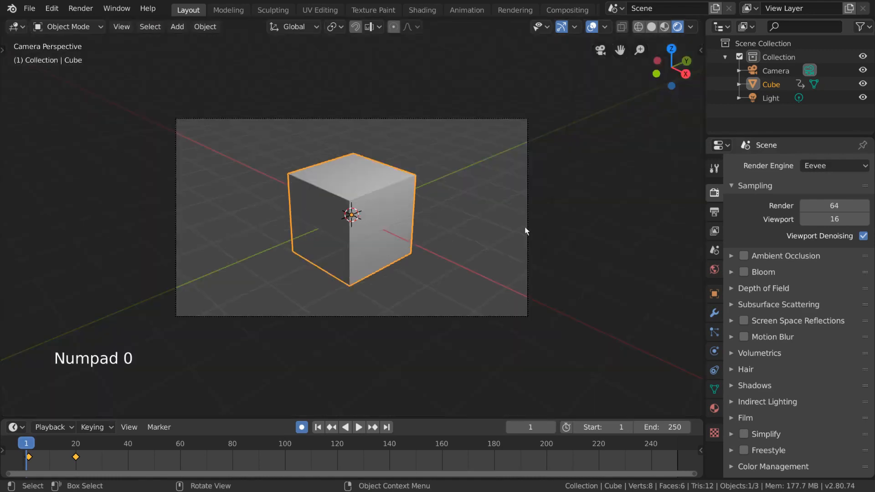
{"action": "scroll", "coordinate": [751, 419], "scroll_direction": "down", "scroll_amount": 4}
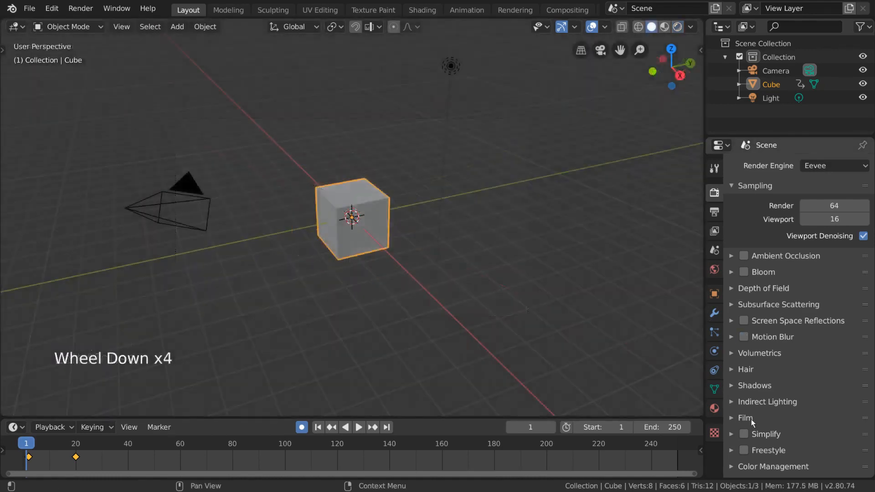
Enable Transparent in the Film settings and show the viewport in Rendered shading
{"action": "left_click", "coordinate": [747, 417]}
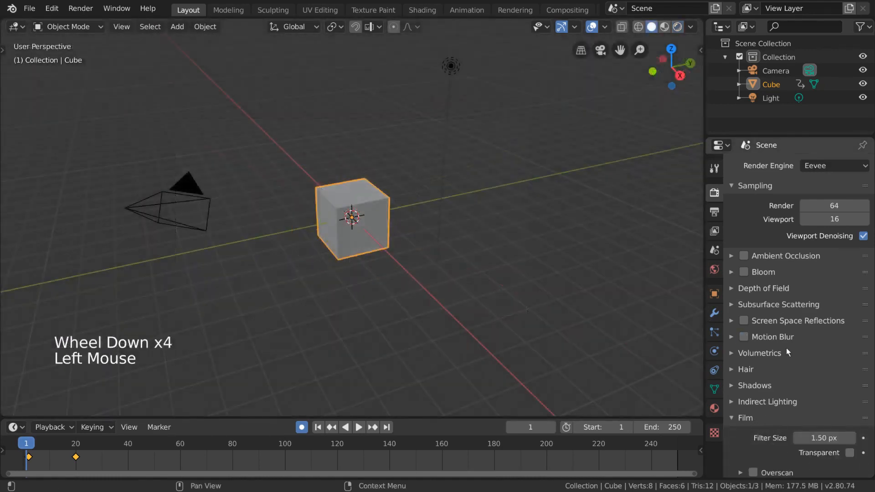
{"action": "scroll", "coordinate": [787, 340], "scroll_direction": "down", "scroll_amount": 5}
{"action": "scroll", "coordinate": [788, 330], "scroll_direction": "down", "scroll_amount": 3}
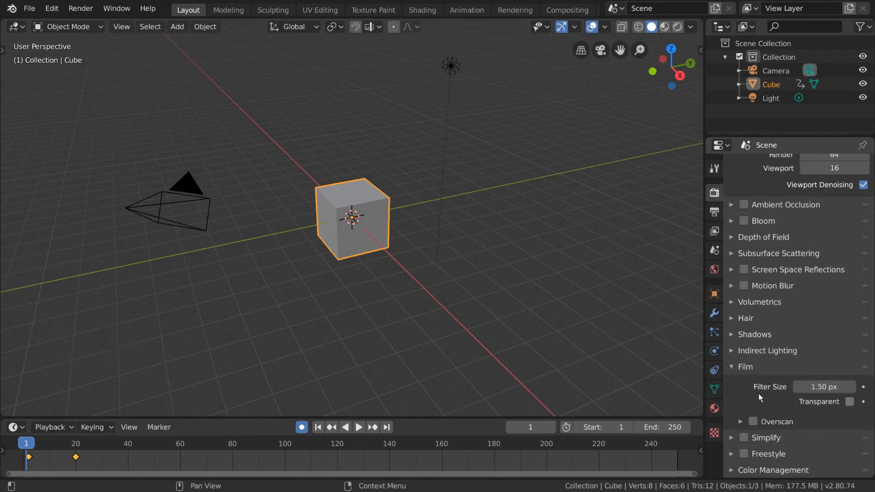
{"action": "left_click", "coordinate": [850, 402]}
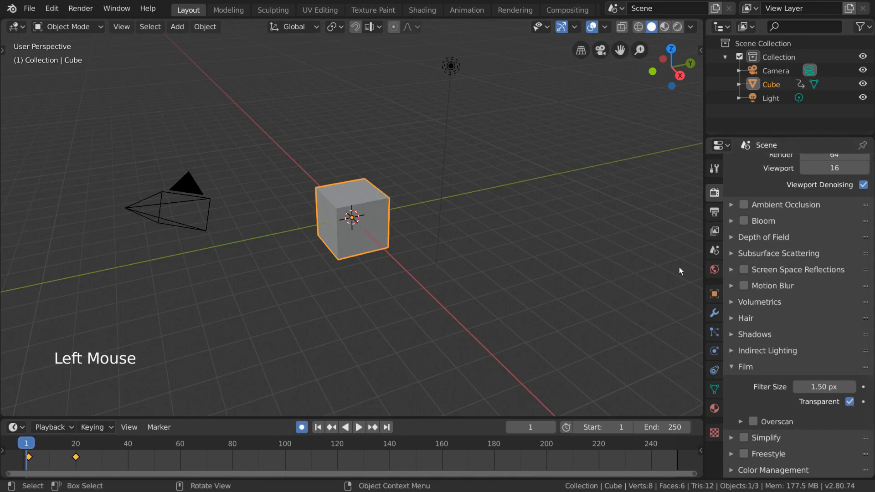
{"action": "left_click", "coordinate": [676, 28]}
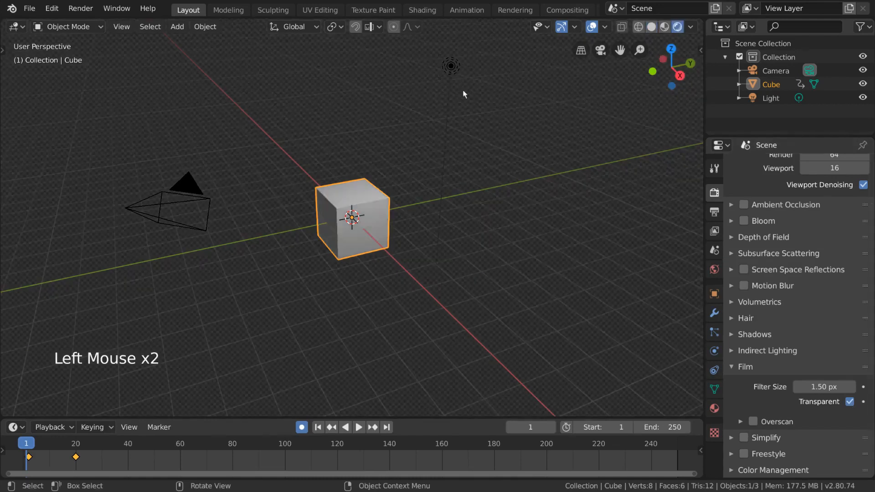
Render the image with the transparent film, close the result, and disable Transparent again
{"action": "left_click", "coordinate": [827, 404]}
{"action": "left_click", "coordinate": [827, 405]}
{"action": "key", "text": "F12"}
{"action": "key", "text": "Escape"}
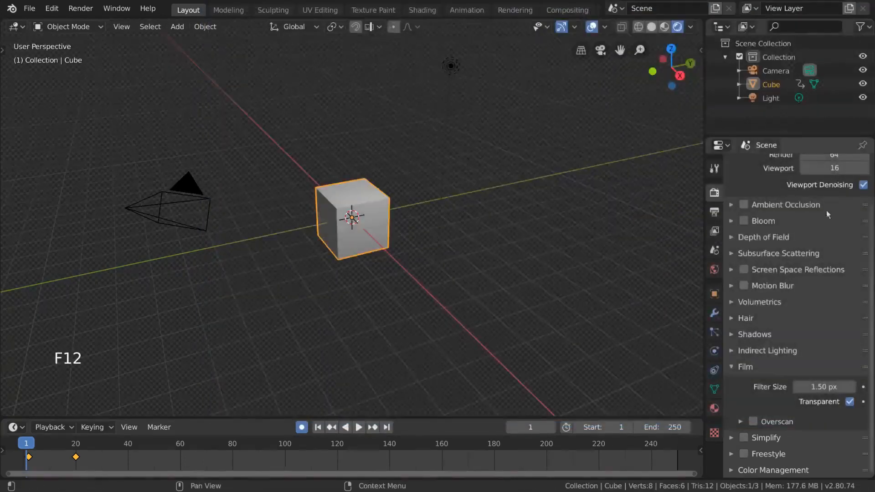
{"action": "left_click", "coordinate": [836, 403]}
{"action": "left_click", "coordinate": [737, 368]}
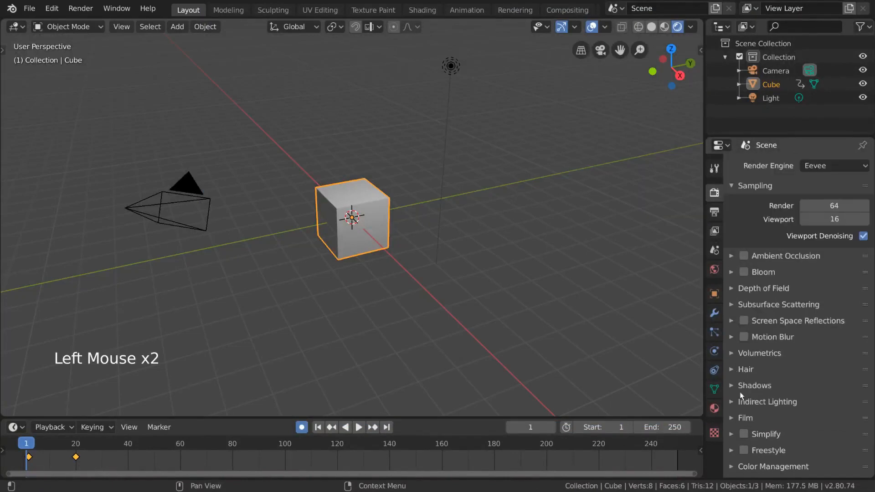
Examine the Simplify settings for viewport and render, switching Simplify on and off
{"action": "left_click", "coordinate": [732, 434]}
{"action": "scroll", "coordinate": [781, 396], "scroll_direction": "down", "scroll_amount": 9}
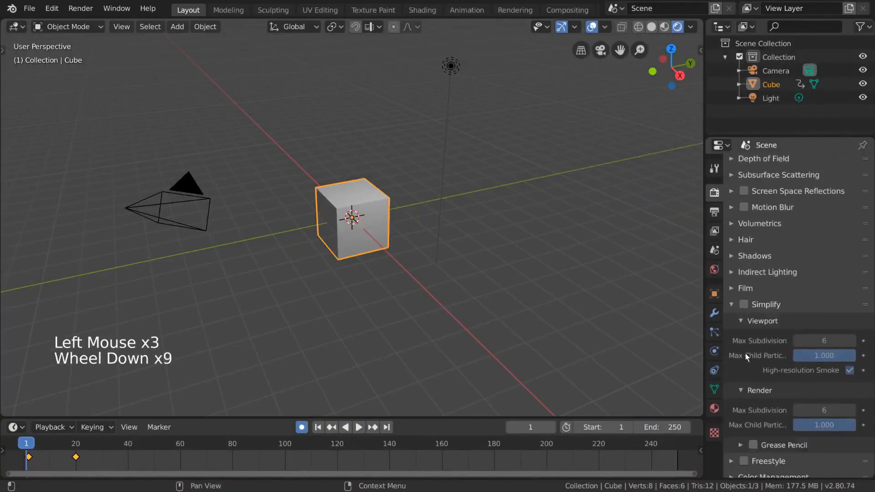
{"action": "scroll", "coordinate": [748, 347], "scroll_direction": "down", "scroll_amount": 3}
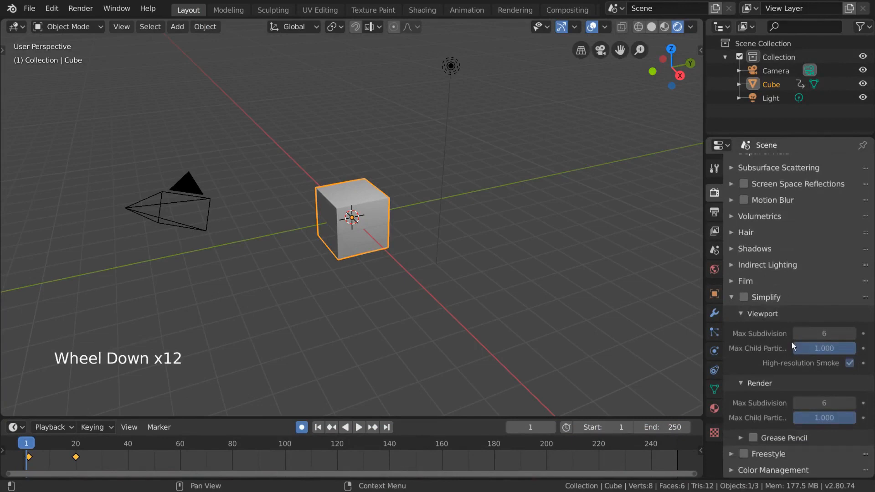
{"action": "left_click", "coordinate": [746, 296]}
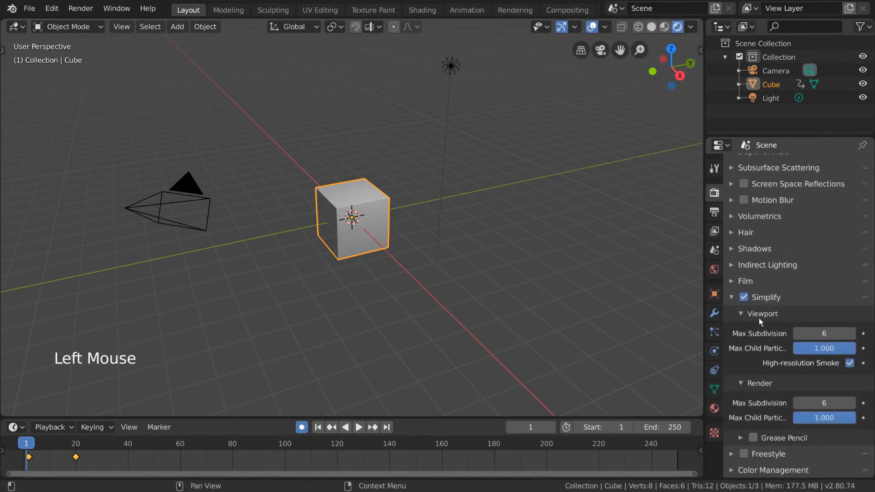
{"action": "left_click", "coordinate": [745, 298]}
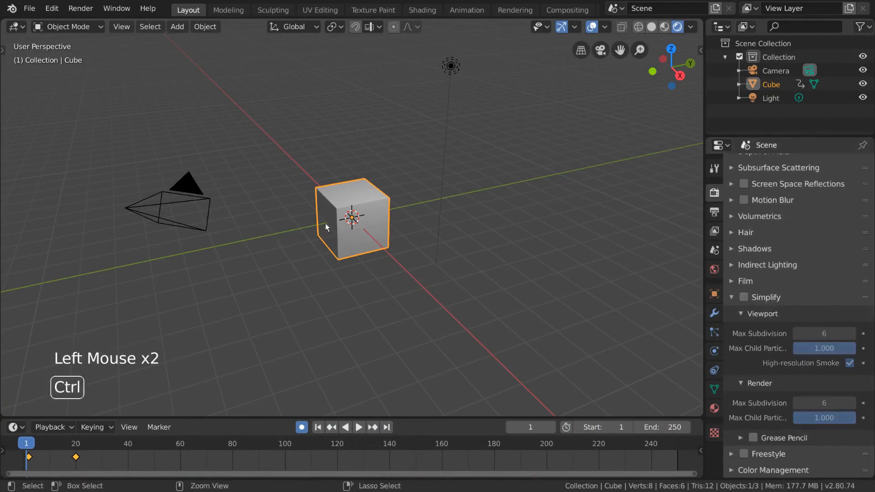
Add a level 2 Subdivision Surface modifier to the cube
{"action": "key", "text": "ctrl+4"}
{"action": "key", "text": "ctrl+2"}
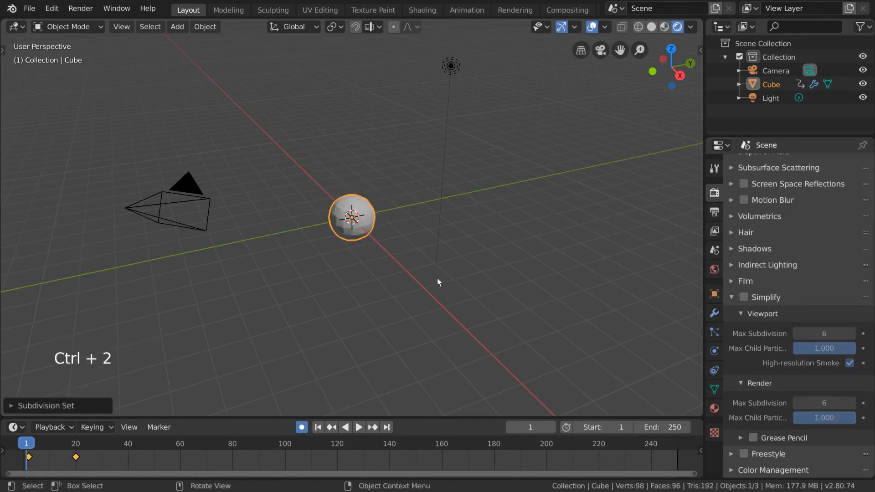
Enable Simplify with a viewport Max Subdivision of 0, and render the image to compare it with the viewport
{"action": "left_click", "coordinate": [744, 298]}
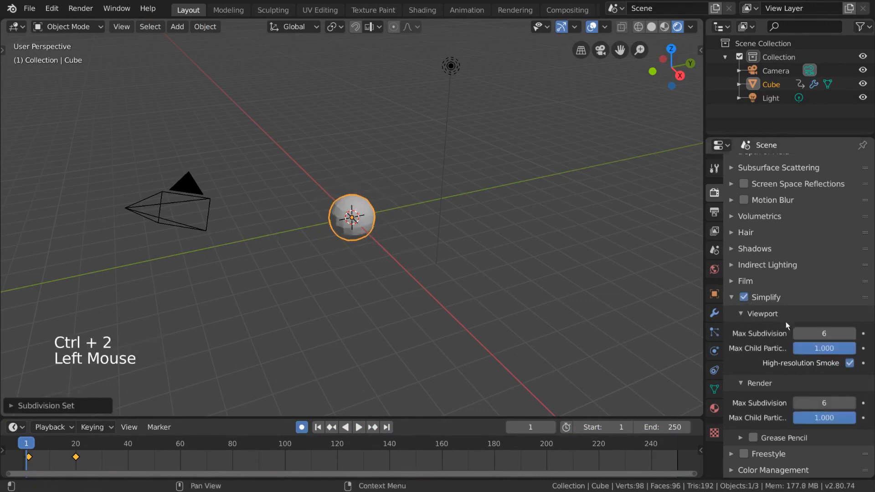
{"action": "left_click", "coordinate": [796, 334]}
{"action": "double_click", "coordinate": [796, 333]}
{"action": "left_click", "coordinate": [797, 333]}
{"action": "double_click", "coordinate": [796, 333]}
{"action": "left_click", "coordinate": [796, 333]}
{"action": "double_click", "coordinate": [796, 333]}
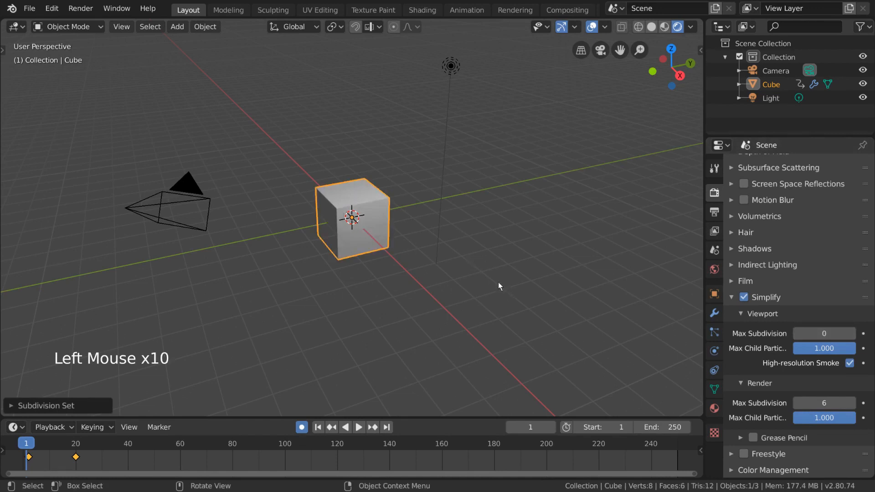
{"action": "key", "text": "F12"}
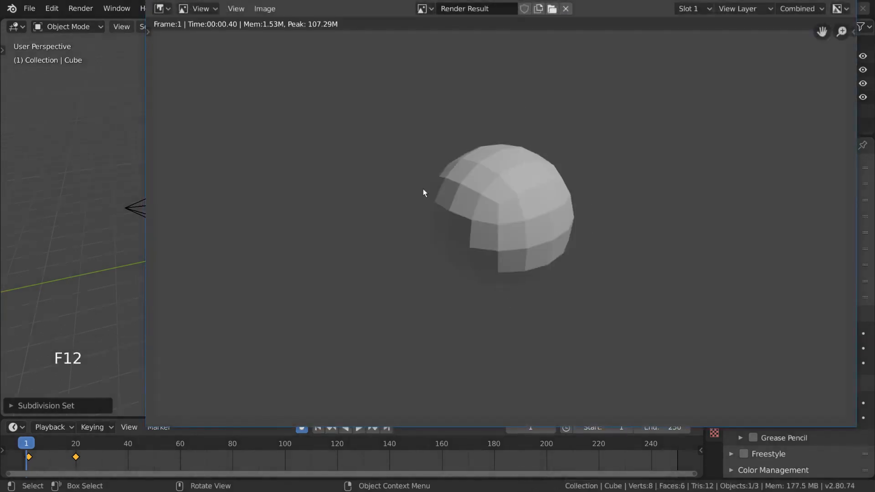
{"action": "key", "text": "Escape"}
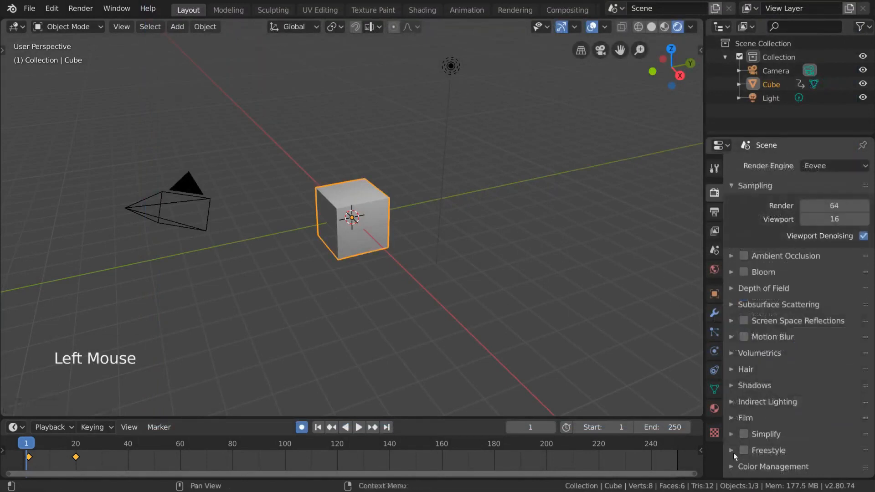
Enable Freestyle in the render settings and show its line thickness options
{"action": "left_click", "coordinate": [732, 450]}
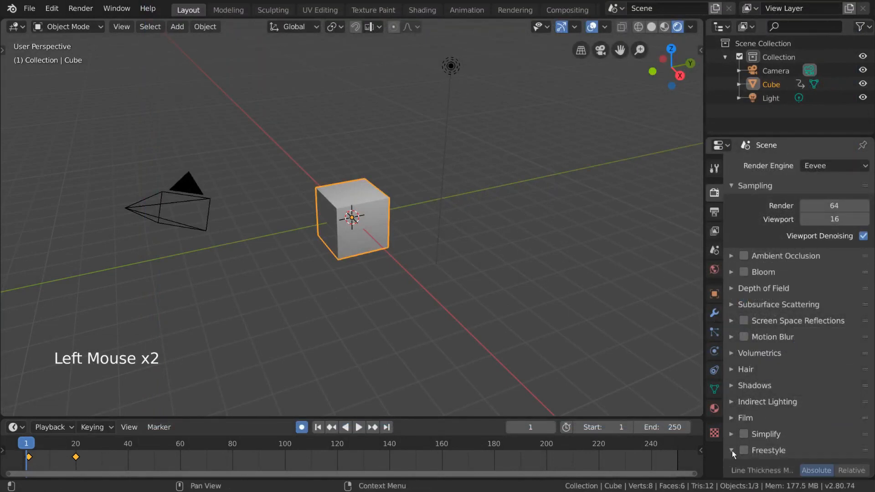
{"action": "scroll", "coordinate": [781, 435], "scroll_direction": "down", "scroll_amount": 2}
{"action": "scroll", "coordinate": [780, 436], "scroll_direction": "down", "scroll_amount": 4}
{"action": "left_click", "coordinate": [744, 413]}
{"action": "left_click", "coordinate": [744, 414]}
{"action": "left_click", "coordinate": [744, 414]}
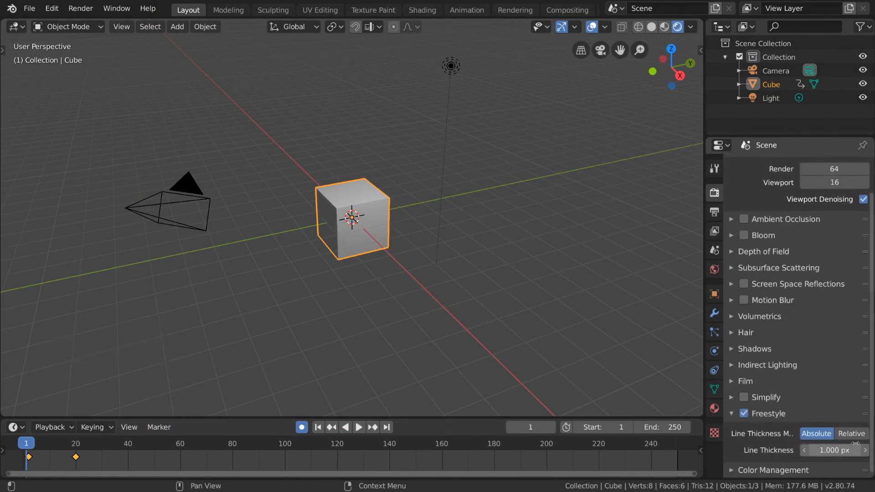
{"action": "triple_click", "coordinate": [743, 413]}
{"action": "triple_click", "coordinate": [743, 414]}
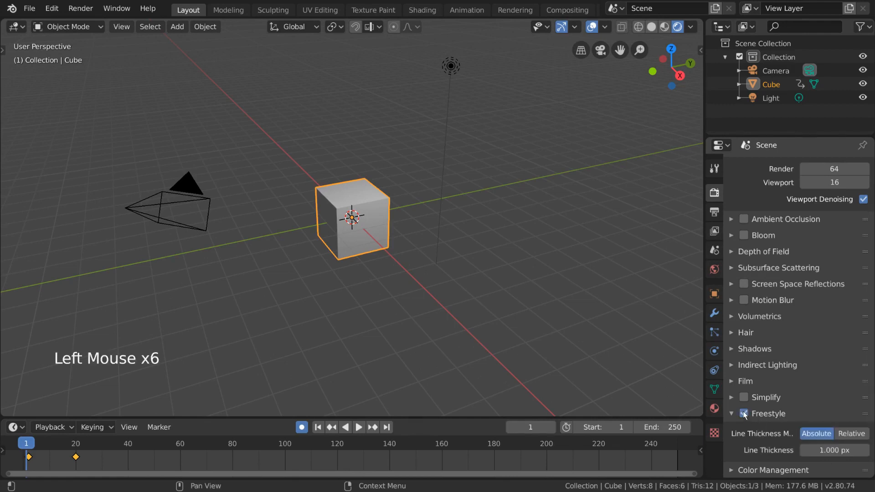
Examine the Freestyle line set options in the view layer properties, and return to the render properties
{"action": "left_click", "coordinate": [724, 231]}
{"action": "scroll", "coordinate": [788, 342], "scroll_direction": "down", "scroll_amount": 14}
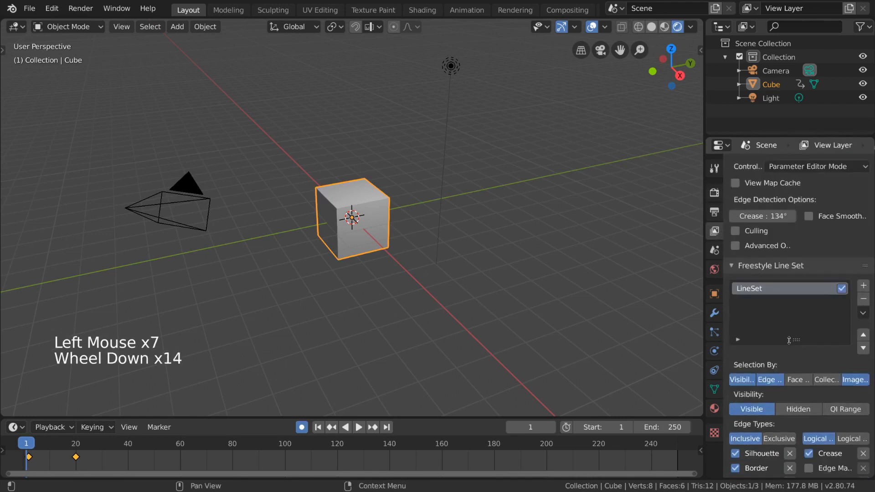
{"action": "scroll", "coordinate": [789, 340], "scroll_direction": "down", "scroll_amount": 11}
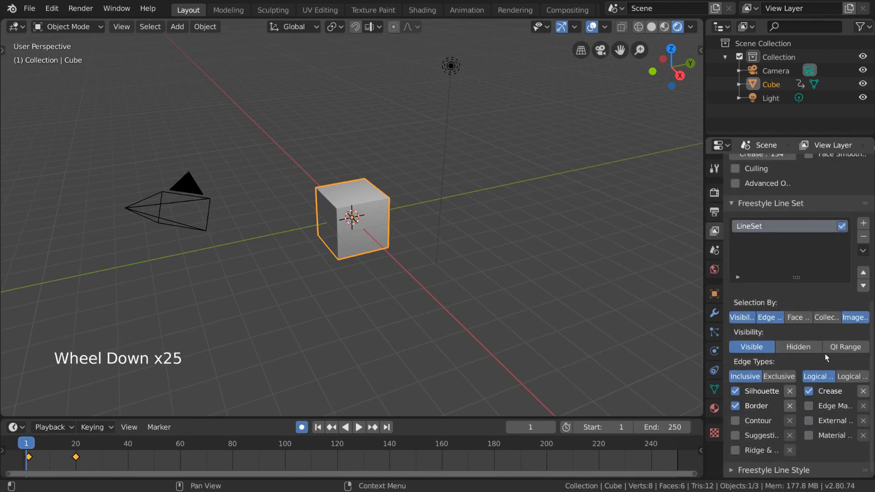
{"action": "left_click", "coordinate": [713, 192]}
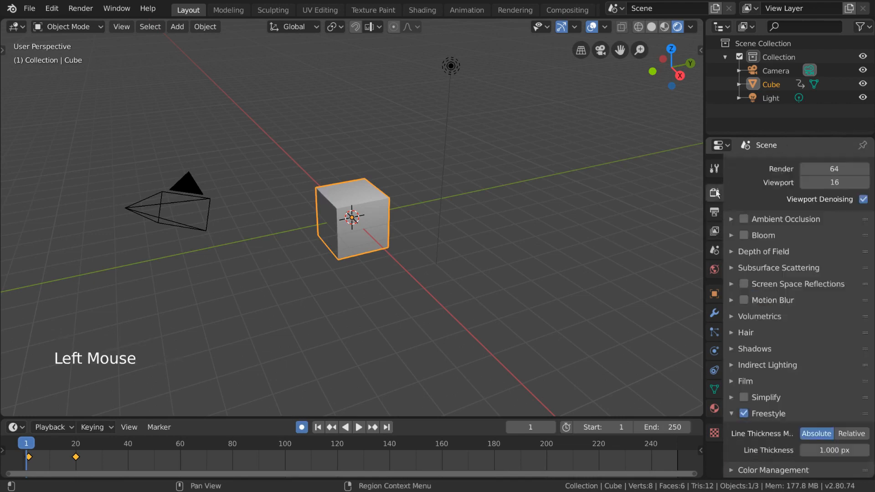
Turn off Freestyle, collapse its settings and expand the Color Management settings
{"action": "left_click", "coordinate": [747, 414]}
{"action": "left_click", "coordinate": [739, 415]}
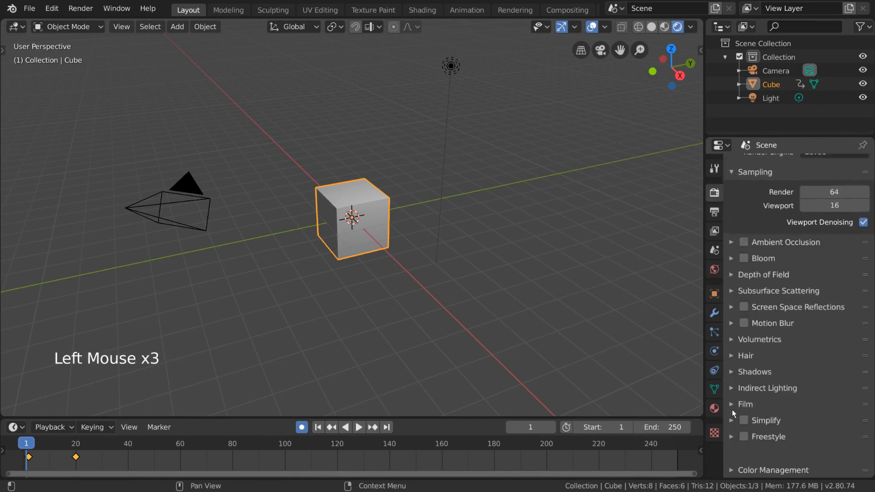
{"action": "left_click", "coordinate": [735, 465]}
{"action": "scroll", "coordinate": [816, 404], "scroll_direction": "down", "scroll_amount": 14}
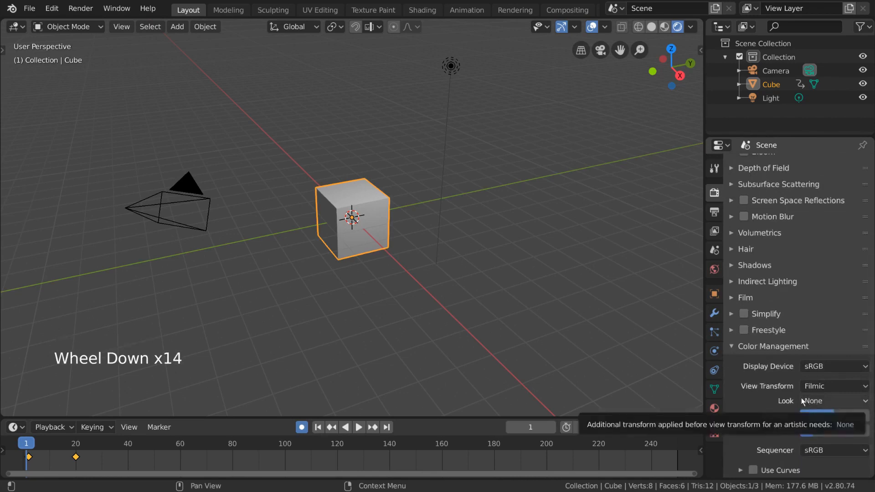
Try the Standard view transform in Color Management and set it back to Filmic
{"action": "left_click", "coordinate": [839, 386]}
{"action": "left_click", "coordinate": [827, 370]}
{"action": "left_click", "coordinate": [827, 387]}
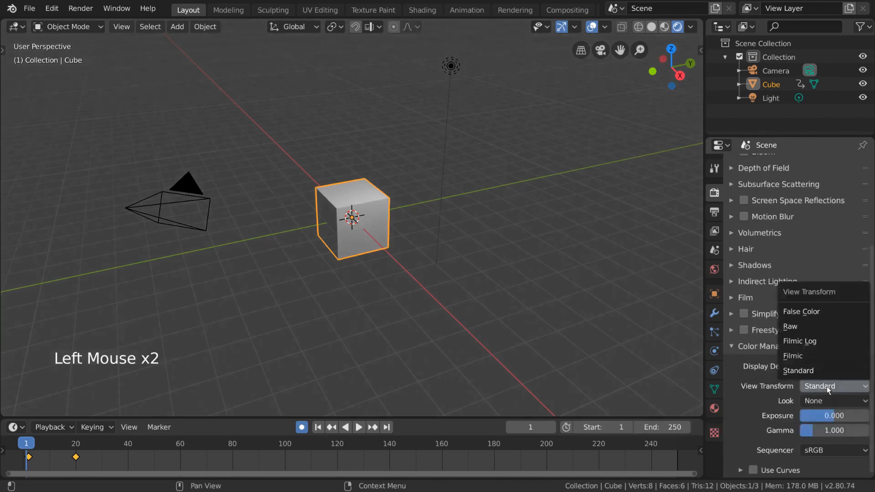
{"action": "left_click", "coordinate": [825, 356]}
Try the Very High Contrast look, set it back to None and collapse Color Management
{"action": "left_click", "coordinate": [824, 401]}
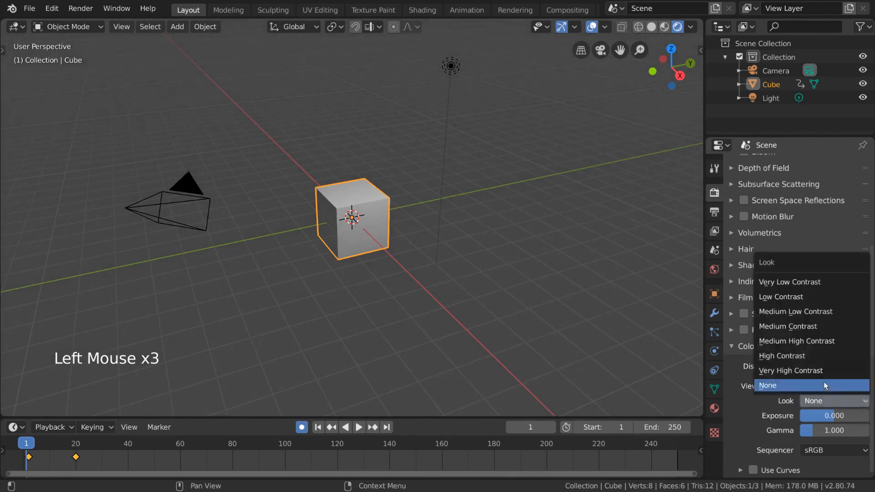
{"action": "left_click", "coordinate": [825, 371]}
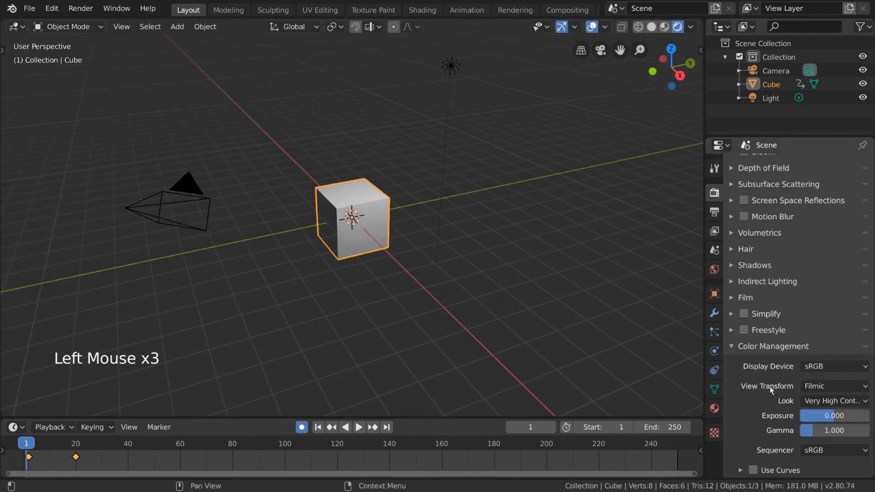
{"action": "left_click", "coordinate": [824, 401]}
{"action": "left_click", "coordinate": [825, 388]}
{"action": "left_click", "coordinate": [823, 449]}
{"action": "left_click", "coordinate": [823, 449]}
{"action": "left_click", "coordinate": [750, 349]}
Change the render engine from Eevee to Cycles
{"action": "scroll", "coordinate": [782, 338], "scroll_direction": "up", "scroll_amount": 5}
{"action": "left_click", "coordinate": [834, 164]}
{"action": "left_click", "coordinate": [835, 165]}
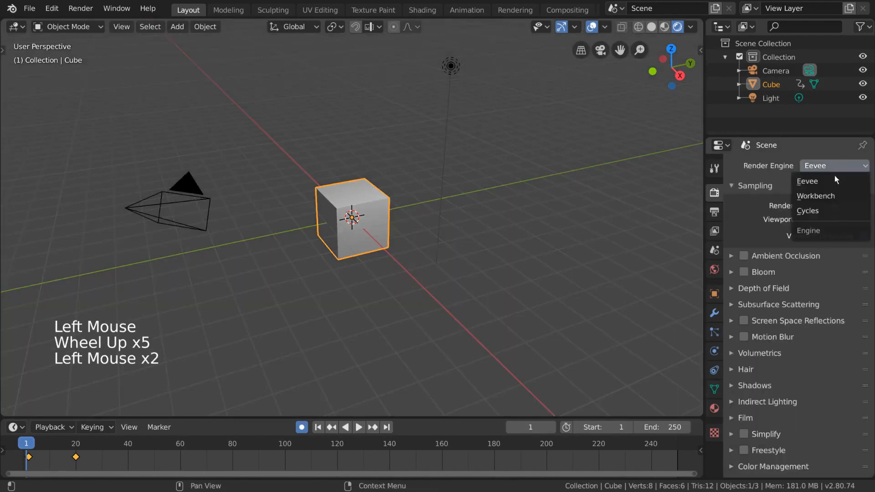
{"action": "left_click", "coordinate": [829, 210]}
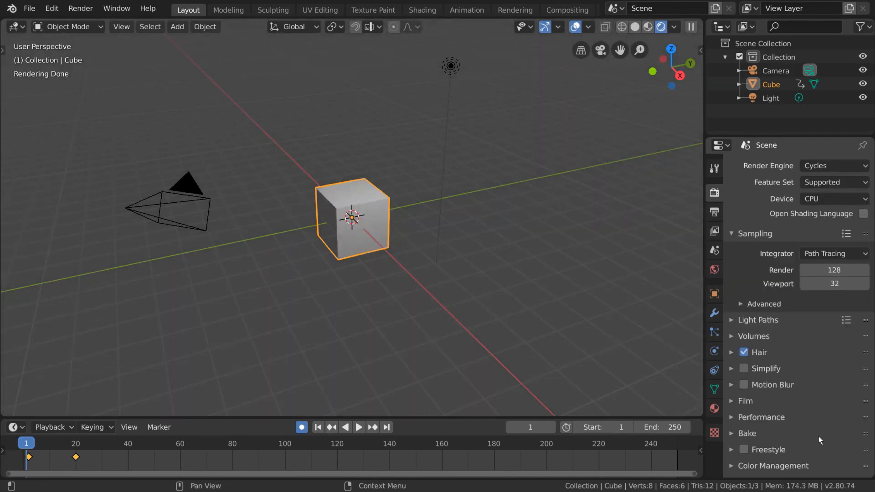
Switch the Cycles device between CPU and GPU Compute, finishing on GPU Compute
{"action": "left_click", "coordinate": [841, 199]}
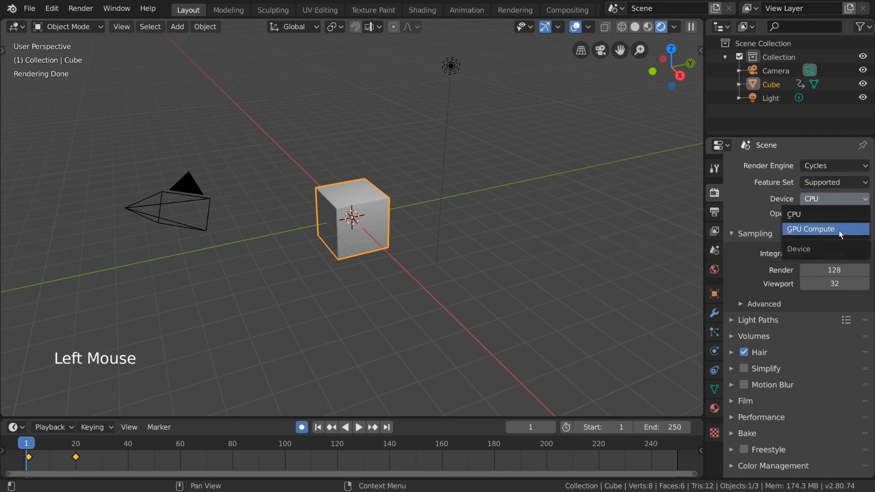
{"action": "left_click", "coordinate": [838, 230]}
{"action": "left_click", "coordinate": [830, 214]}
{"action": "left_click", "coordinate": [841, 199]}
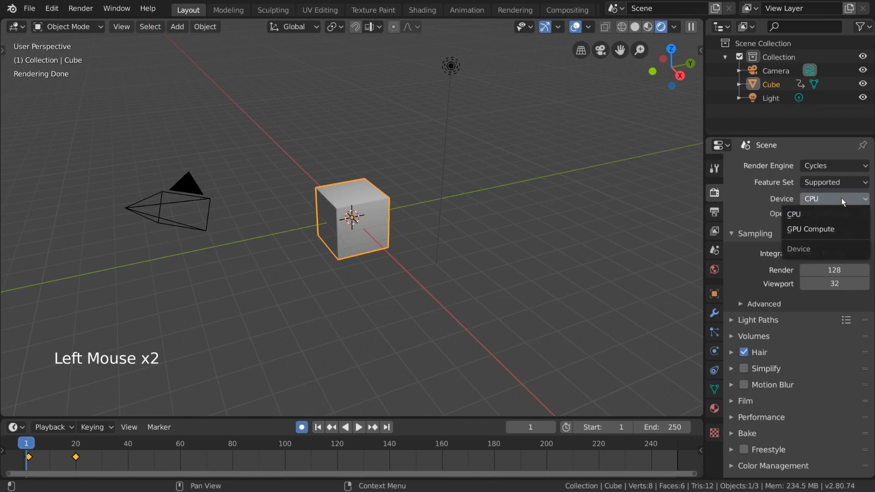
{"action": "left_click", "coordinate": [832, 229]}
{"action": "left_click", "coordinate": [839, 198]}
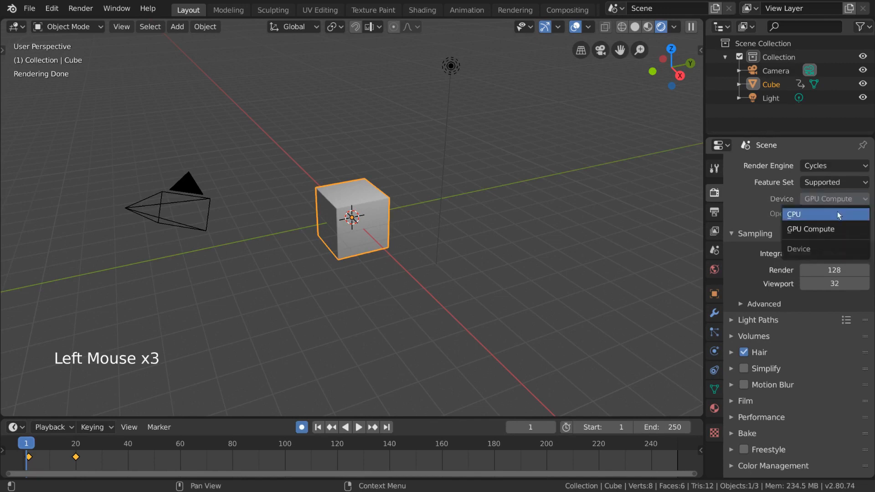
{"action": "left_click", "coordinate": [839, 215]}
{"action": "left_click", "coordinate": [806, 199]}
{"action": "left_click", "coordinate": [819, 229]}
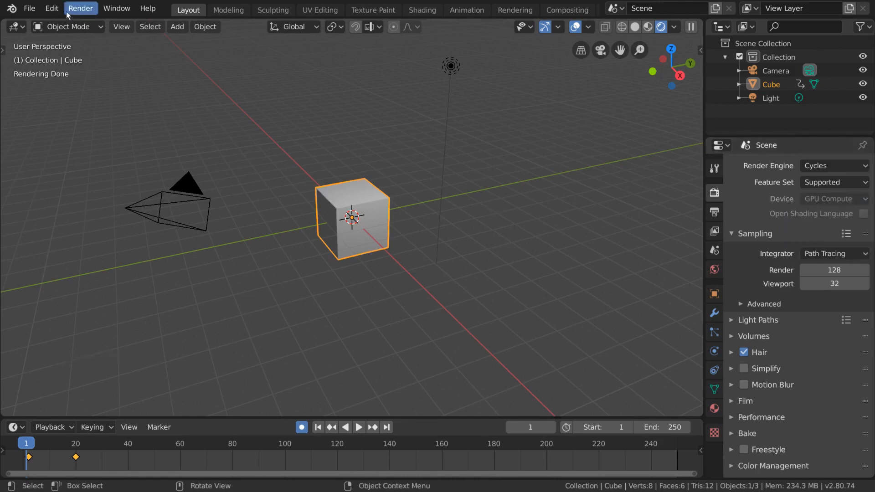
Set the Cycles render devices to CUDA in the system preferences and close the preferences window
{"action": "left_click", "coordinate": [51, 8]}
{"action": "left_click", "coordinate": [83, 190]}
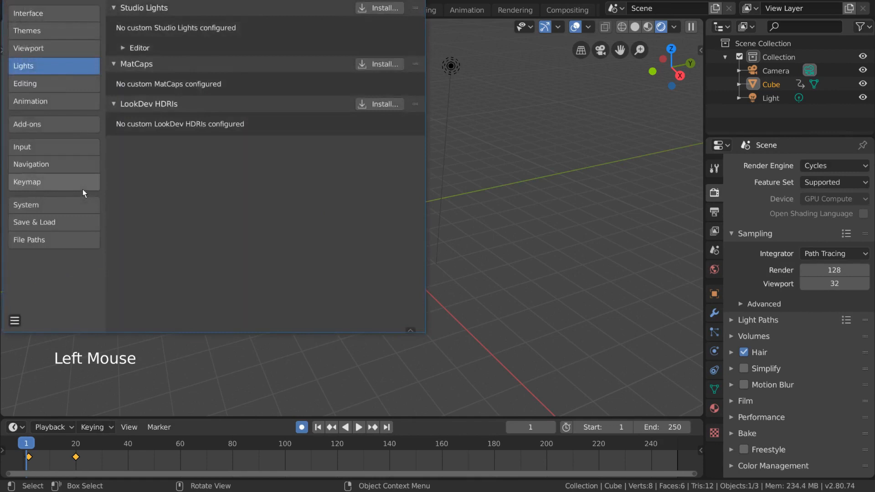
{"action": "left_click", "coordinate": [67, 201]}
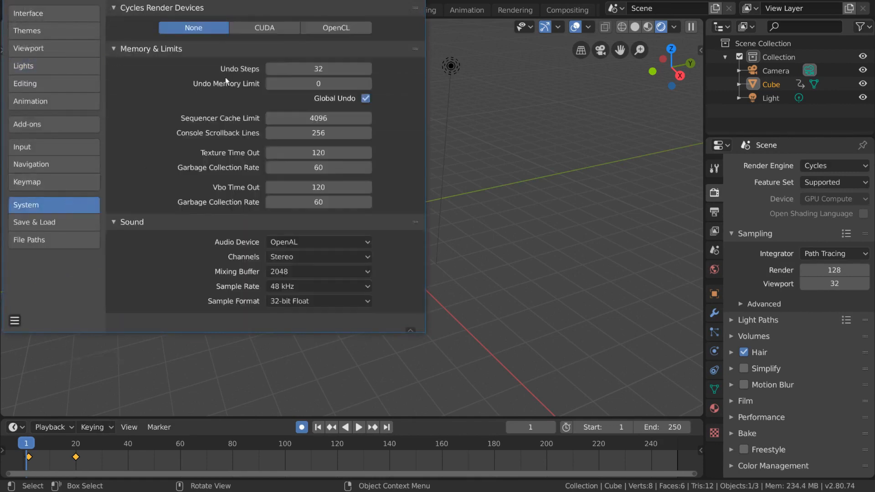
{"action": "left_click", "coordinate": [268, 29]}
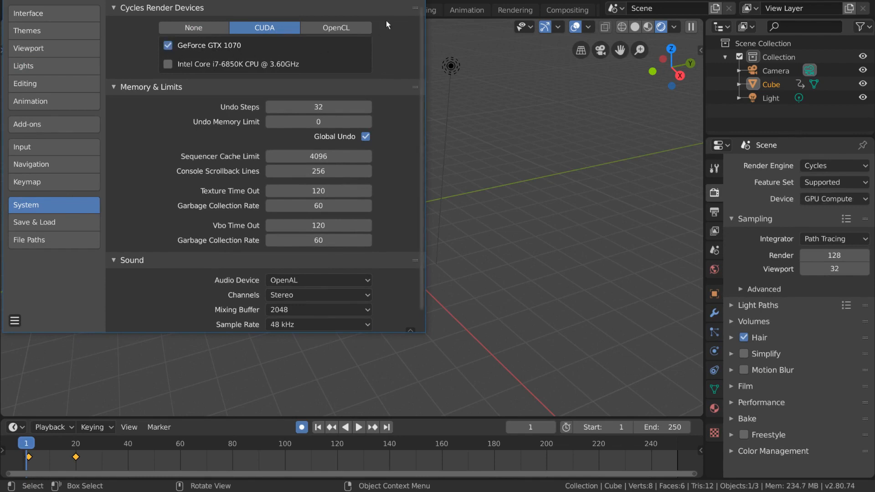
{"action": "left_click", "coordinate": [415, 1]}
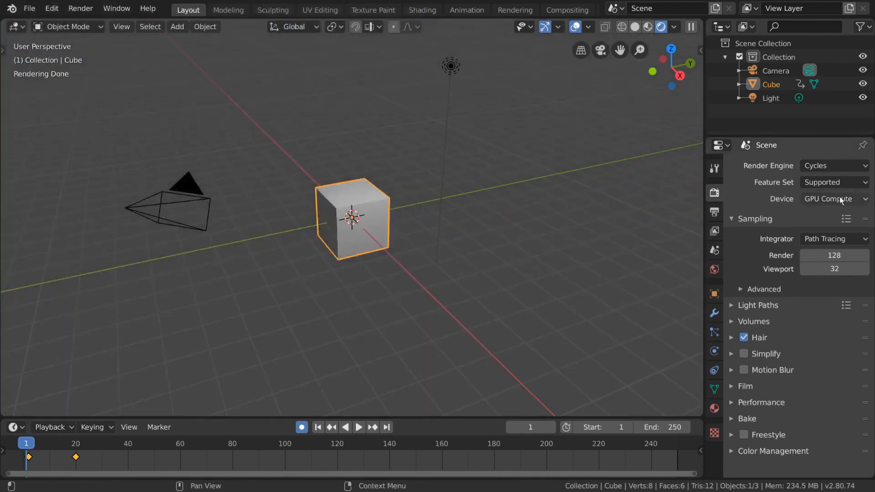
Switch the Cycles device to CPU and back to GPU Compute to compare viewport rendering
{"action": "left_click", "coordinate": [839, 197]}
{"action": "left_click", "coordinate": [820, 216]}
{"action": "left_click", "coordinate": [828, 197]}
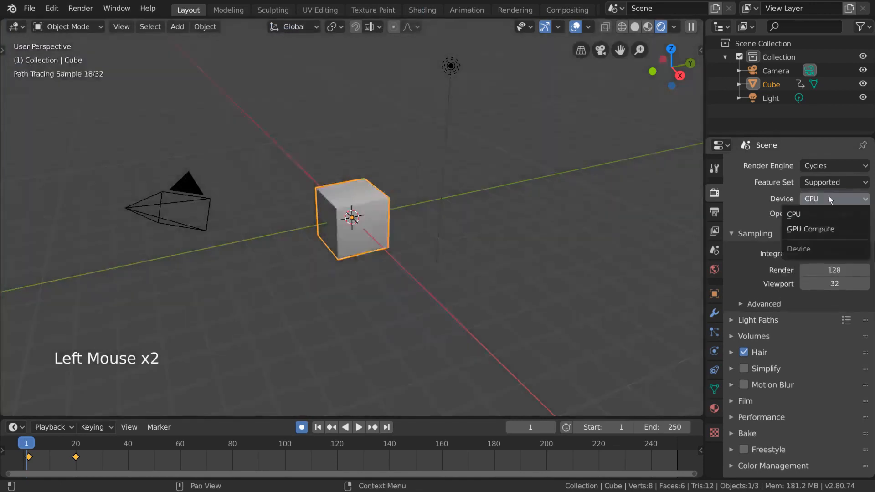
{"action": "left_click", "coordinate": [816, 230]}
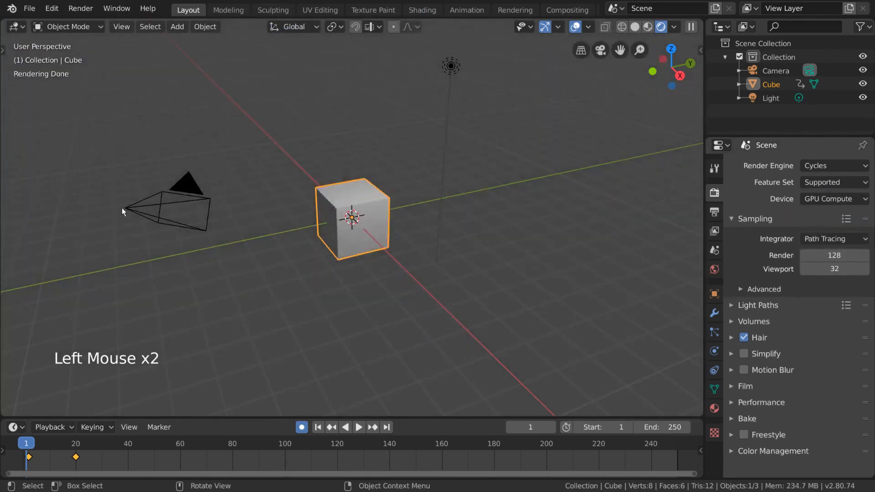
Examine the Light Paths settings for max bounces, clamping and caustics, and collapse them again
{"action": "left_click", "coordinate": [754, 290]}
{"action": "left_click", "coordinate": [764, 289]}
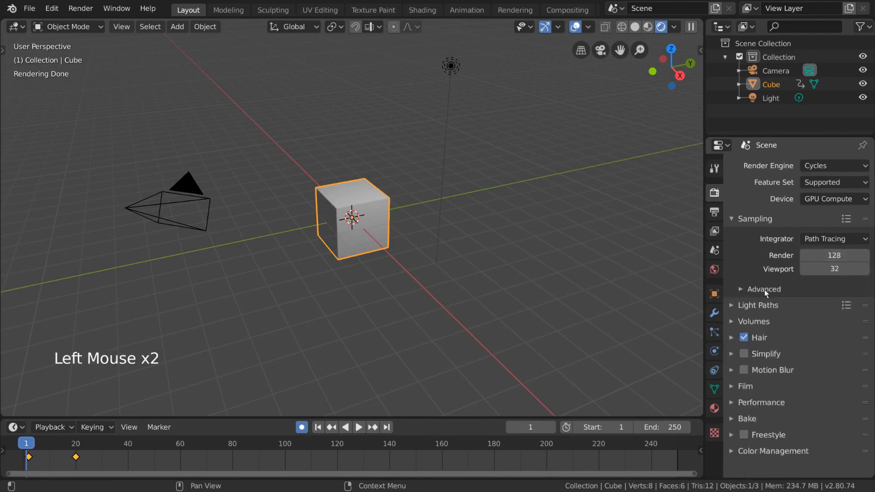
{"action": "left_click", "coordinate": [765, 304]}
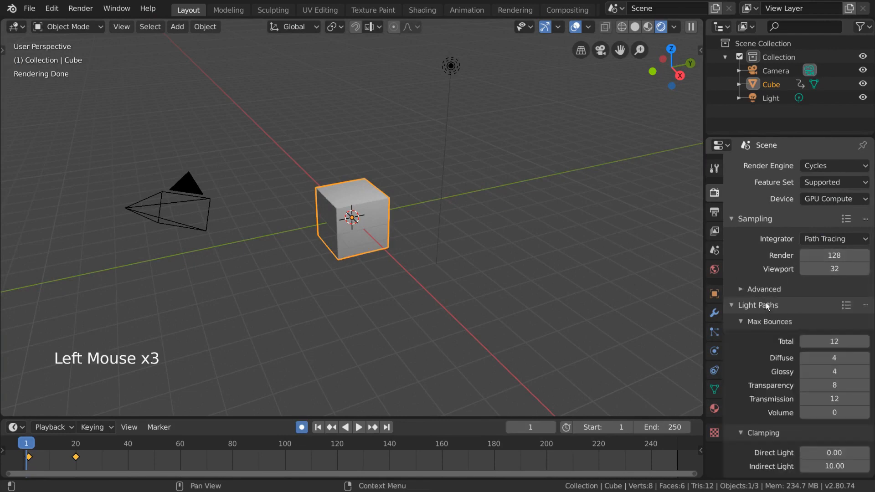
{"action": "scroll", "coordinate": [769, 302], "scroll_direction": "down", "scroll_amount": 3}
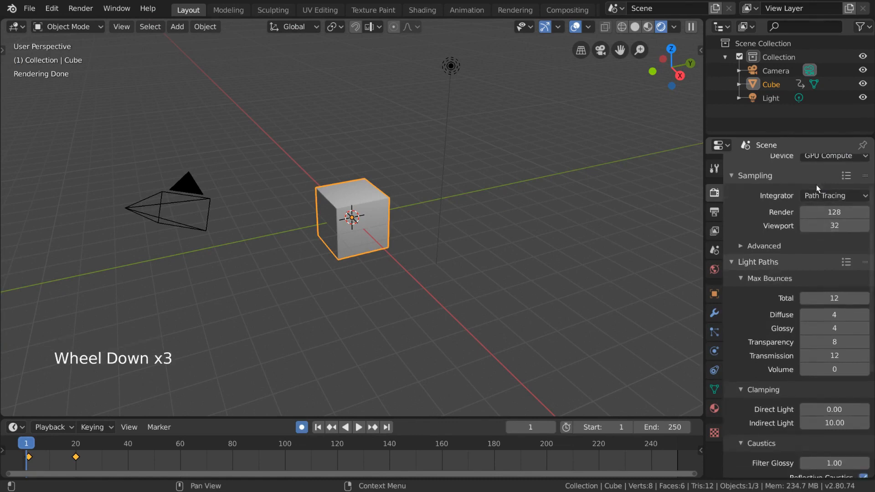
{"action": "scroll", "coordinate": [811, 196], "scroll_direction": "down", "scroll_amount": 5}
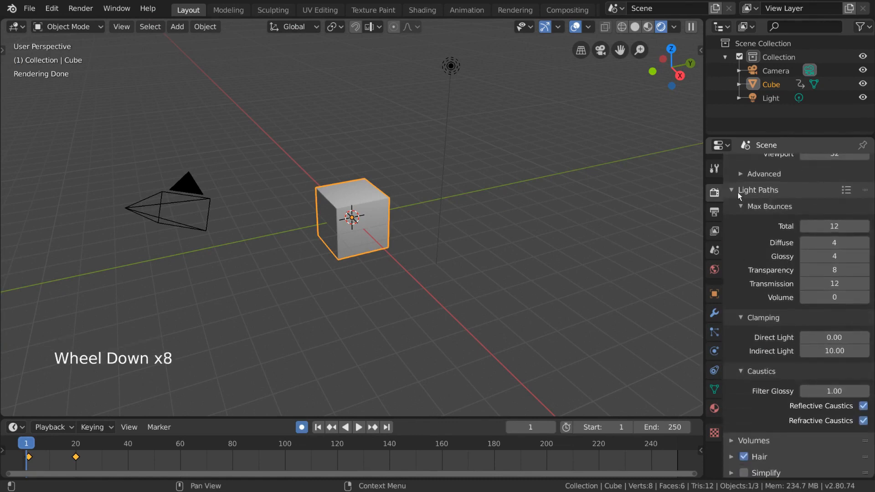
{"action": "left_click", "coordinate": [738, 191]}
Examine the Cycles Volumes and Hair settings, and collapse both sections again
{"action": "left_click", "coordinate": [766, 322]}
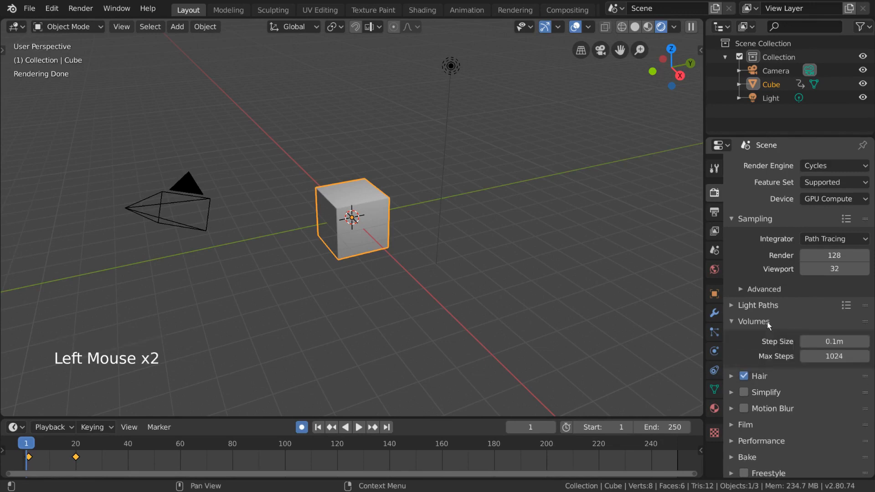
{"action": "left_click", "coordinate": [767, 373]}
{"action": "scroll", "coordinate": [760, 351], "scroll_direction": "down", "scroll_amount": 1}
{"action": "scroll", "coordinate": [761, 350], "scroll_direction": "down", "scroll_amount": 4}
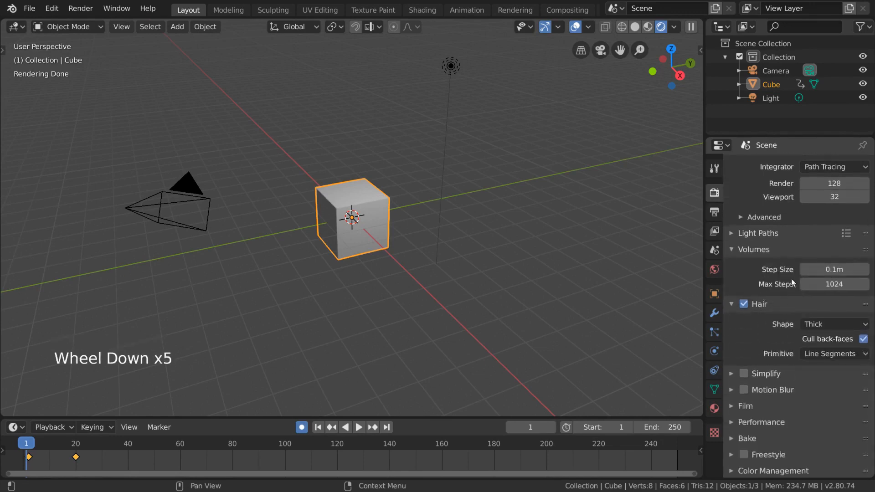
{"action": "left_click", "coordinate": [762, 249]}
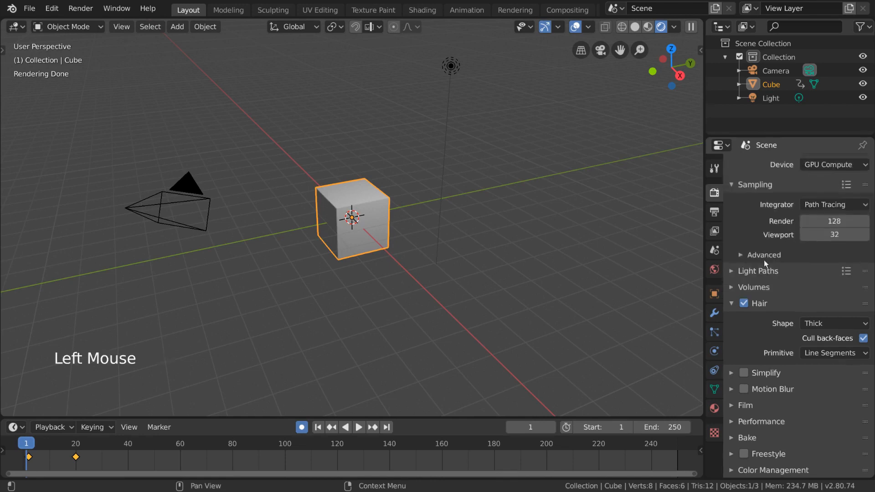
{"action": "left_click", "coordinate": [767, 305]}
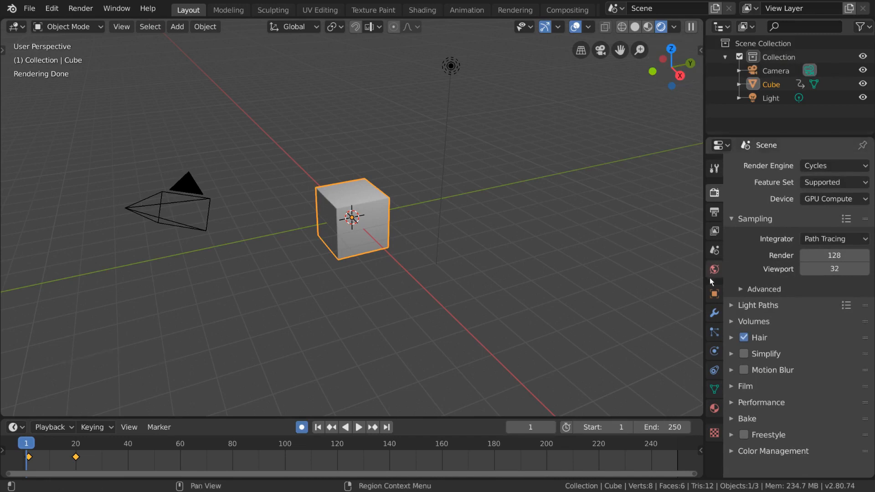
Enable Motion Blur, play the animation to frame 16 and render that frame to check the blur
{"action": "left_click", "coordinate": [777, 370]}
{"action": "scroll", "coordinate": [764, 332], "scroll_direction": "down", "scroll_amount": 5}
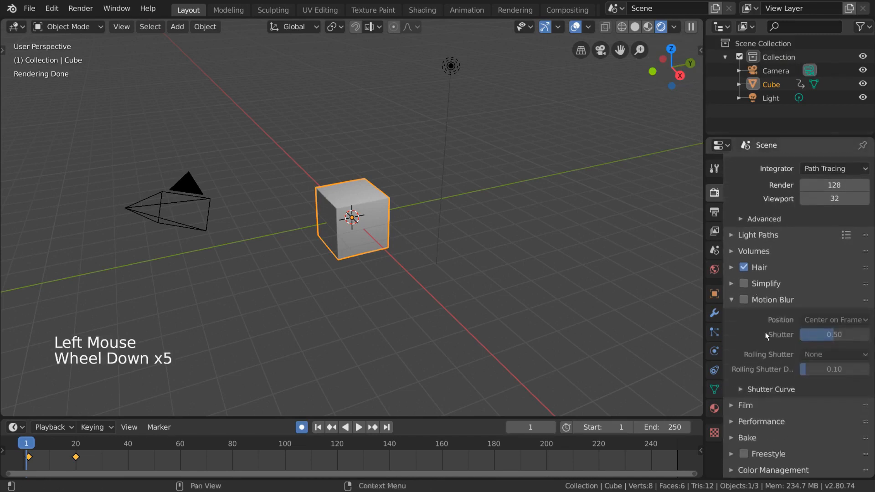
{"action": "left_click", "coordinate": [745, 299]}
{"action": "key", "text": "space"}
{"action": "key", "text": "space"}
{"action": "key", "text": "F12"}
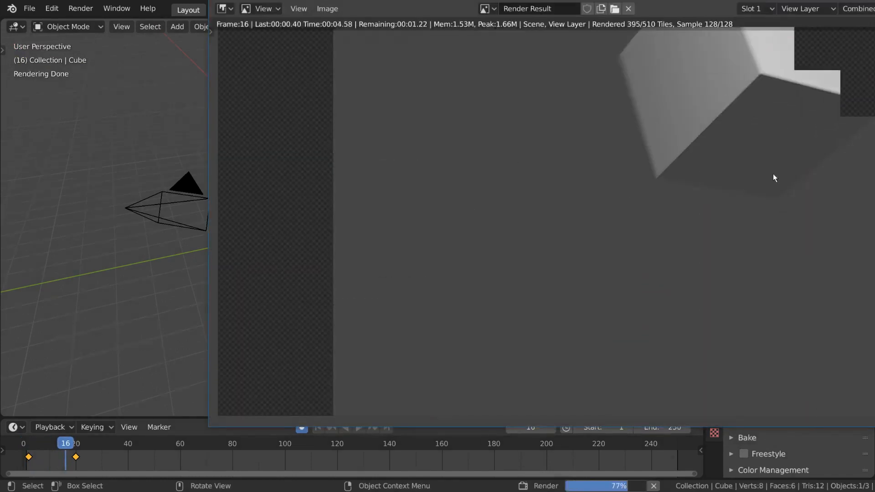
{"action": "scroll", "coordinate": [630, 260], "scroll_direction": "up", "scroll_amount": 2}
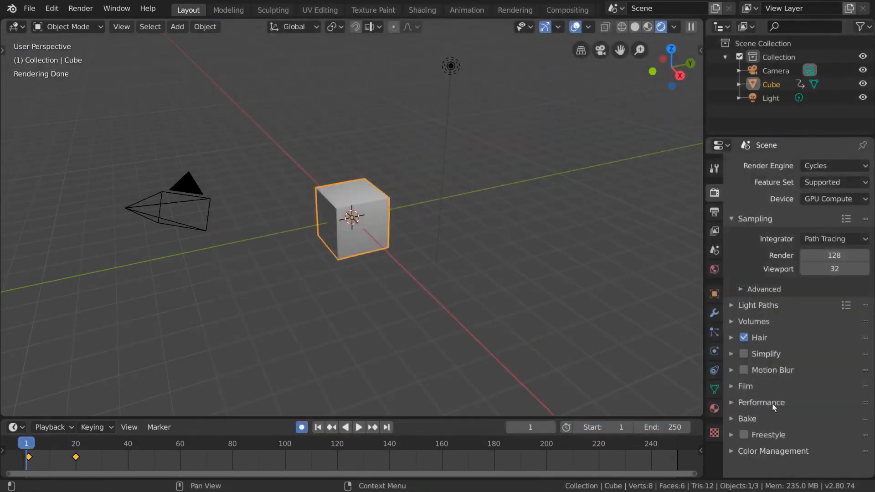
Expand the Performance settings and review the threads, tiles and acceleration structure options
{"action": "left_click", "coordinate": [773, 404]}
{"action": "scroll", "coordinate": [795, 322], "scroll_direction": "down", "scroll_amount": 11}
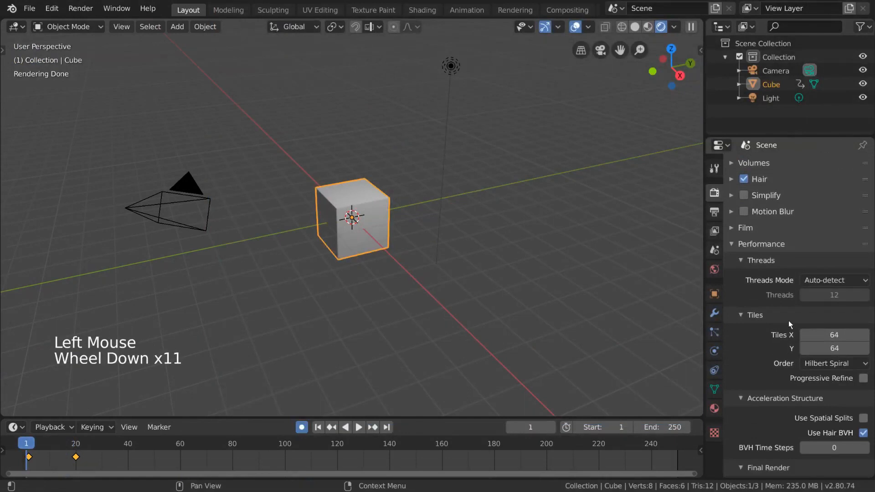
{"action": "scroll", "coordinate": [788, 321], "scroll_direction": "down", "scroll_amount": 2}
{"action": "scroll", "coordinate": [792, 400], "scroll_direction": "up", "scroll_amount": 13}
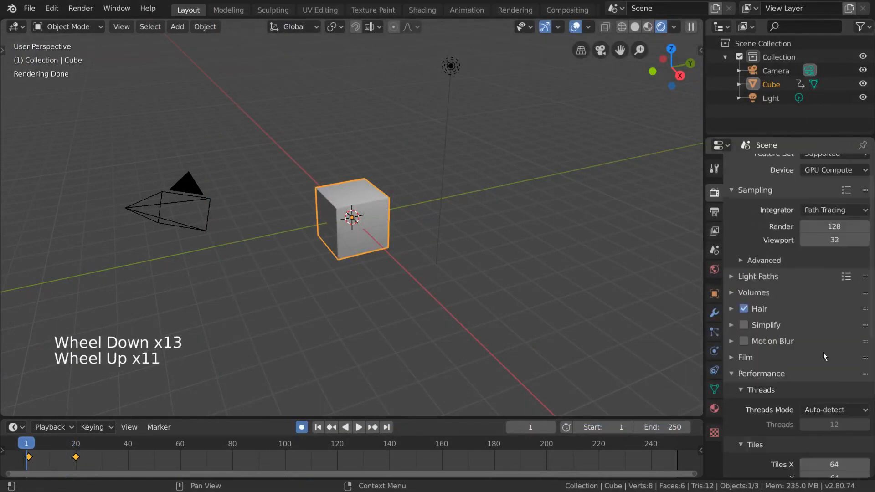
Set the Cycles device to CPU, start rendering frame 1 to watch the tiles, and close the render
{"action": "left_click", "coordinate": [838, 199]}
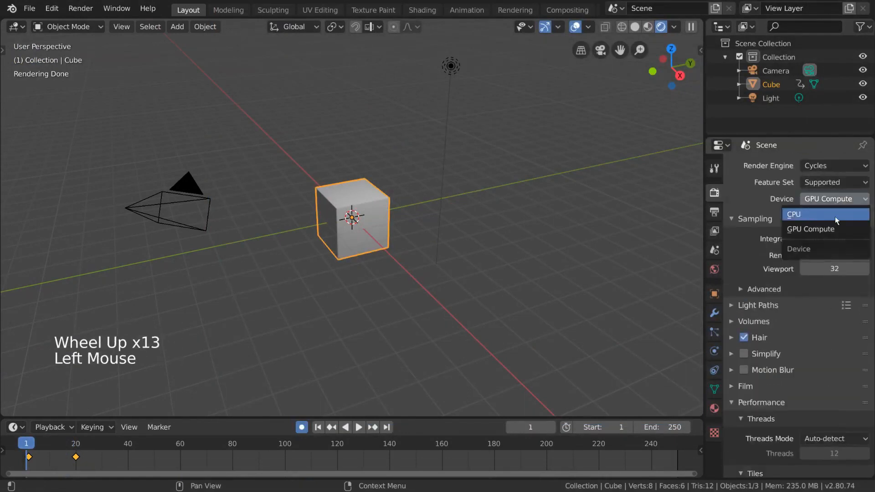
{"action": "left_click", "coordinate": [834, 214]}
{"action": "scroll", "coordinate": [815, 269], "scroll_direction": "down", "scroll_amount": 9}
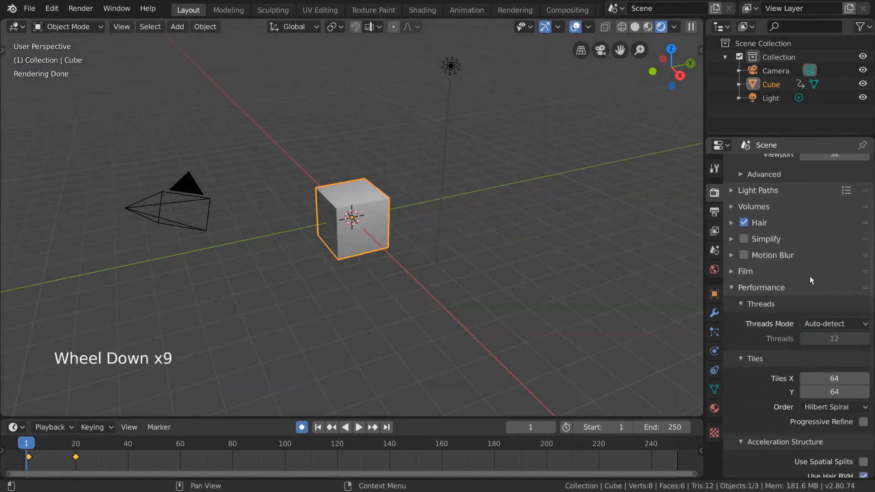
{"action": "scroll", "coordinate": [810, 277], "scroll_direction": "down", "scroll_amount": 8}
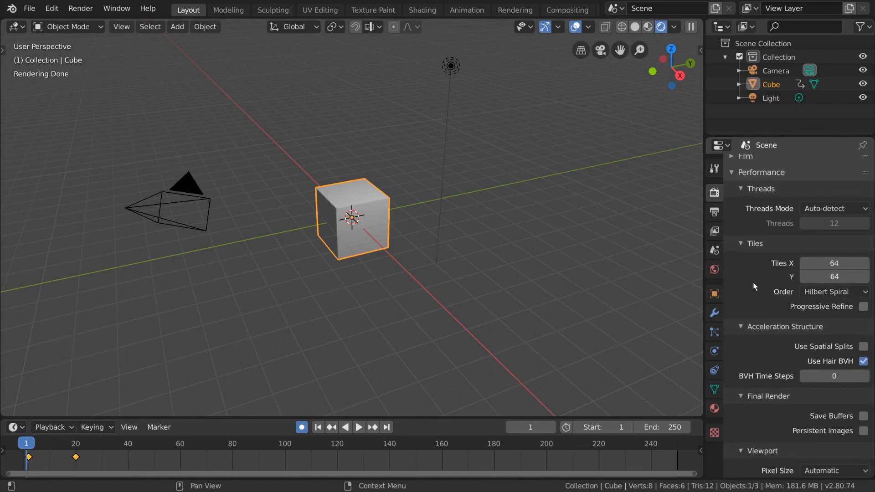
{"action": "key", "text": "F12"}
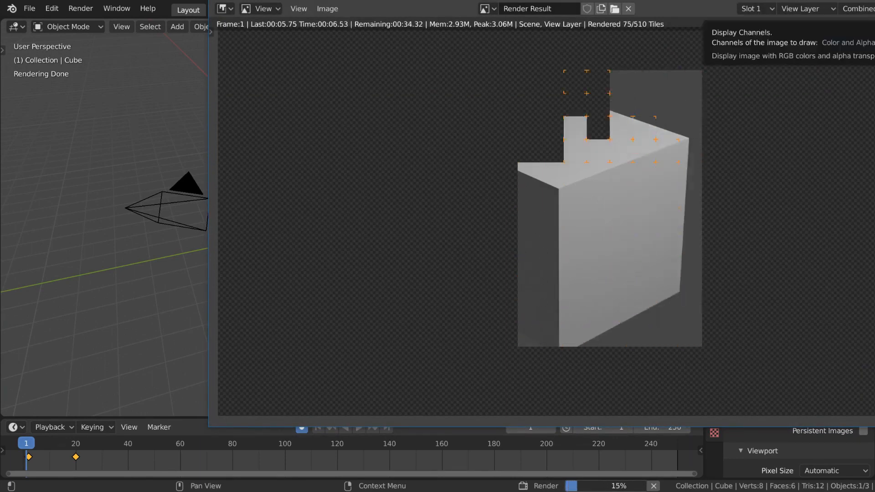
{"action": "key", "text": "Escape"}
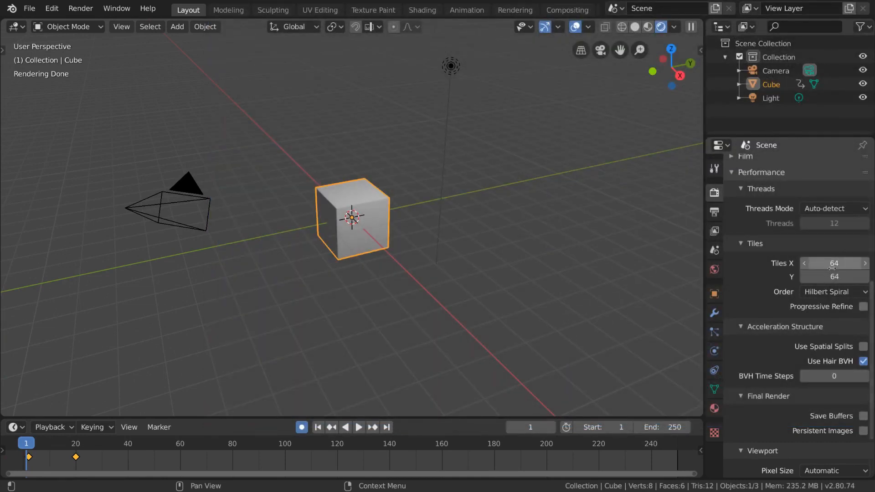
Render frame 1 on the CPU with 64 px tiles, stop the render, and set the Cycles device to GPU Compute
{"action": "key", "text": "F12"}
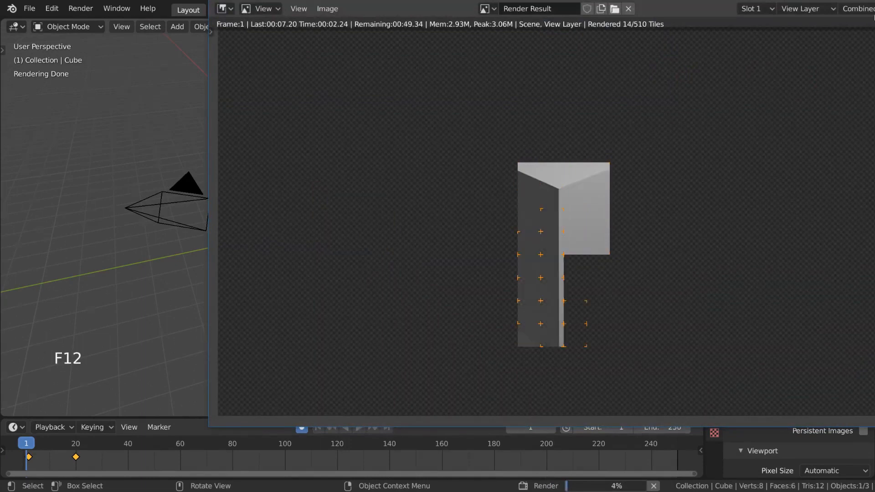
{"action": "key", "text": "Escape"}
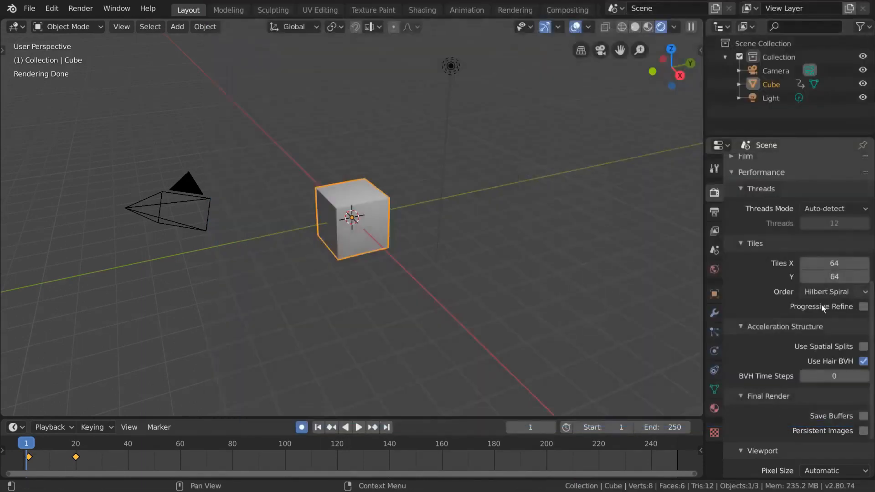
{"action": "scroll", "coordinate": [842, 276], "scroll_direction": "up", "scroll_amount": 20}
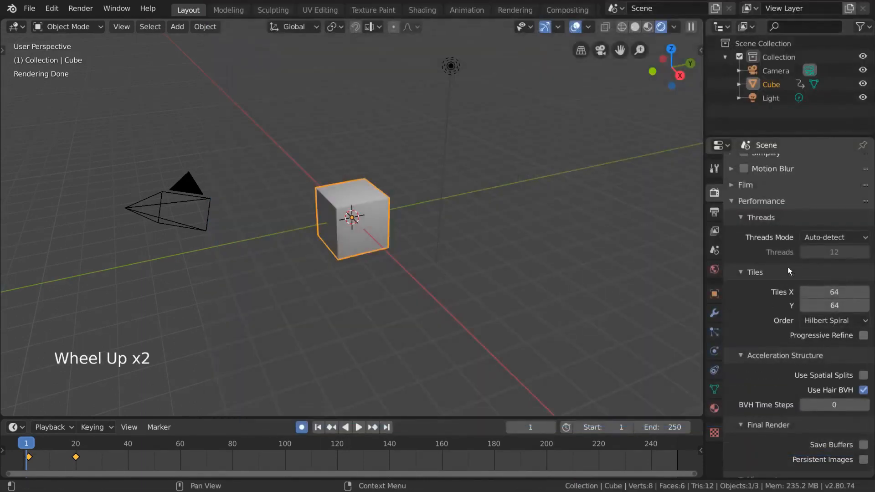
{"action": "left_click", "coordinate": [843, 197]}
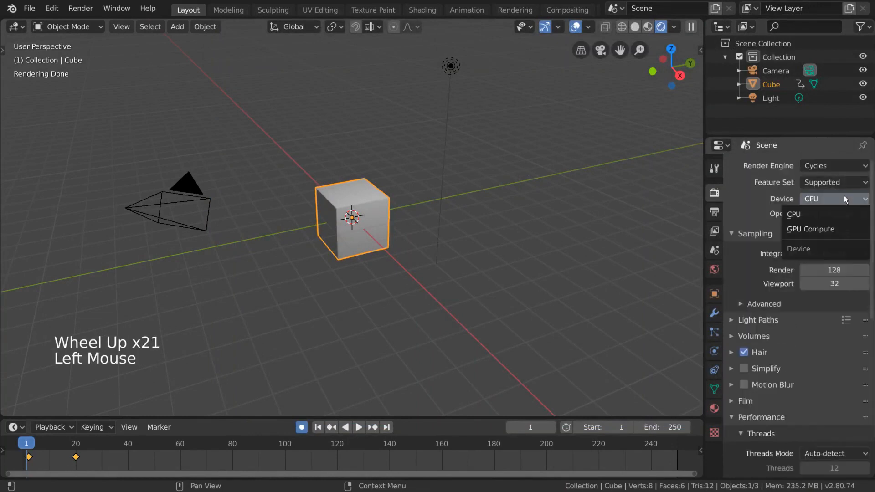
{"action": "left_click", "coordinate": [841, 230]}
Set the tile size to 256 in both X and Y, and render frame 1 to watch the larger tiles
{"action": "scroll", "coordinate": [828, 238], "scroll_direction": "down", "scroll_amount": 17}
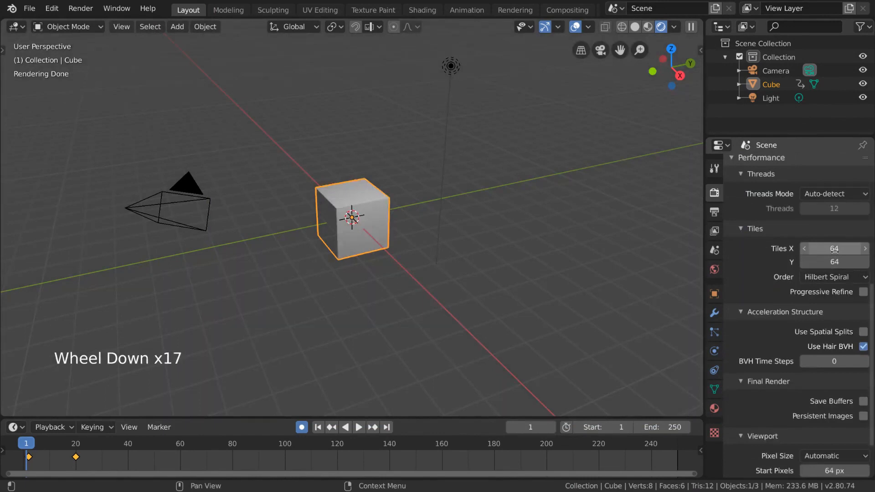
{"action": "left_click", "coordinate": [834, 250]}
{"action": "type", "text": "256"}
{"action": "key", "text": "Return"}
{"action": "double_click", "coordinate": [838, 261]}
{"action": "type", "text": "256"}
{"action": "key", "text": "Return"}
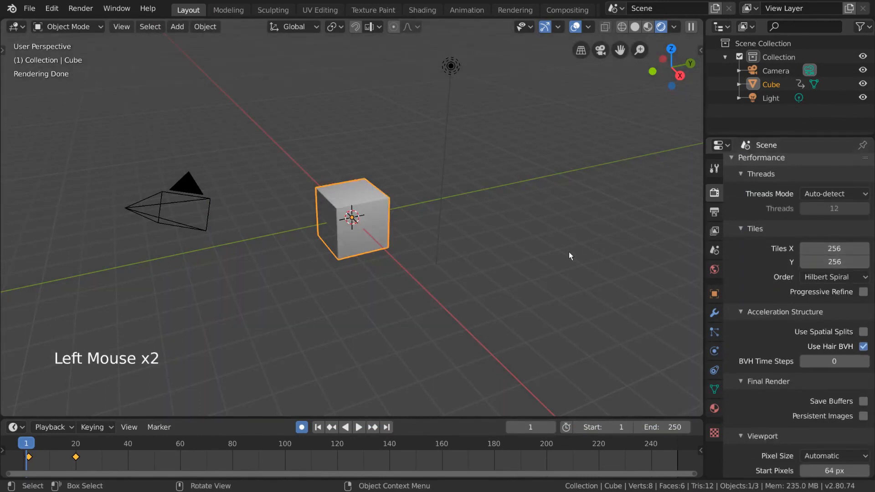
{"action": "key", "text": "F12"}
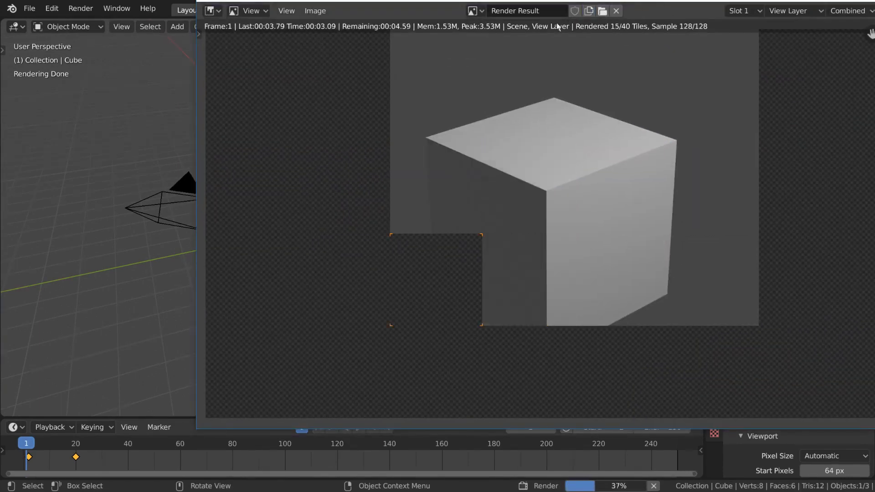
{"action": "left_click_drag", "start_coordinate": [565, 0], "coordinate": [426, 24]}
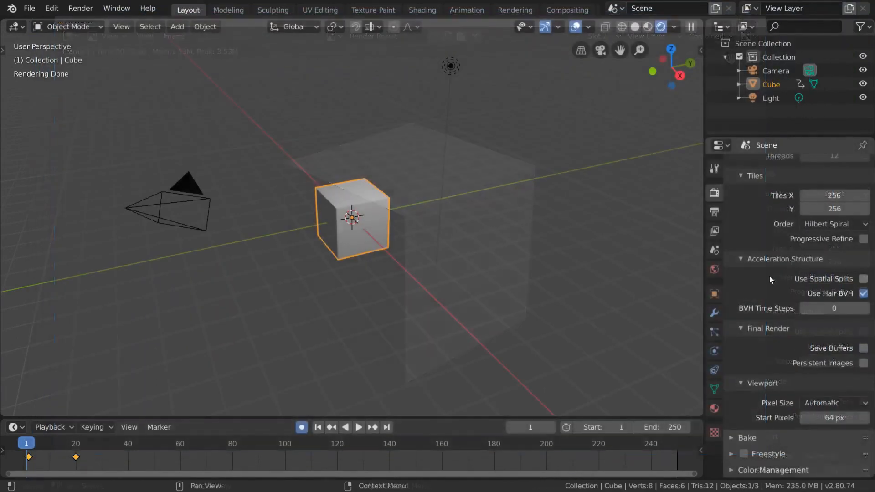
Collapse the Performance settings, review the Bake type, influence and output options, and collapse the Bake section again
{"action": "scroll", "coordinate": [765, 283], "scroll_direction": "up", "scroll_amount": 6}
{"action": "scroll", "coordinate": [764, 283], "scroll_direction": "down", "scroll_amount": 7}
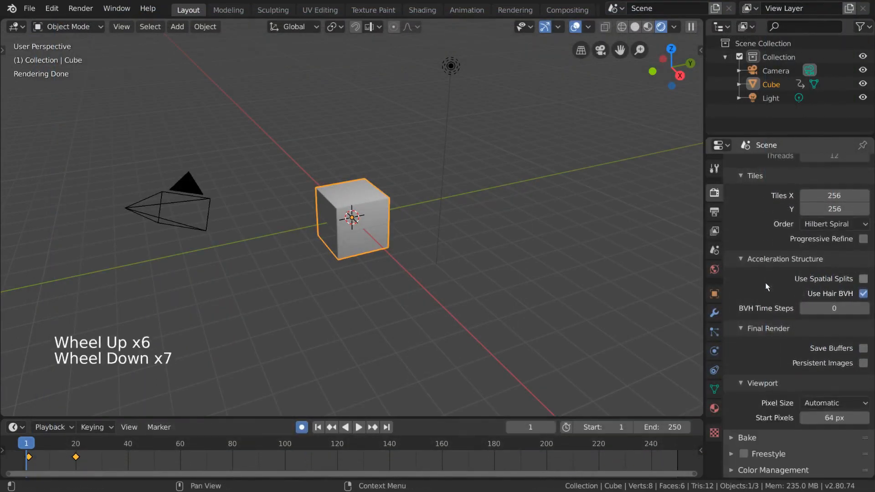
{"action": "scroll", "coordinate": [764, 280], "scroll_direction": "up", "scroll_amount": 6}
{"action": "left_click", "coordinate": [773, 196]}
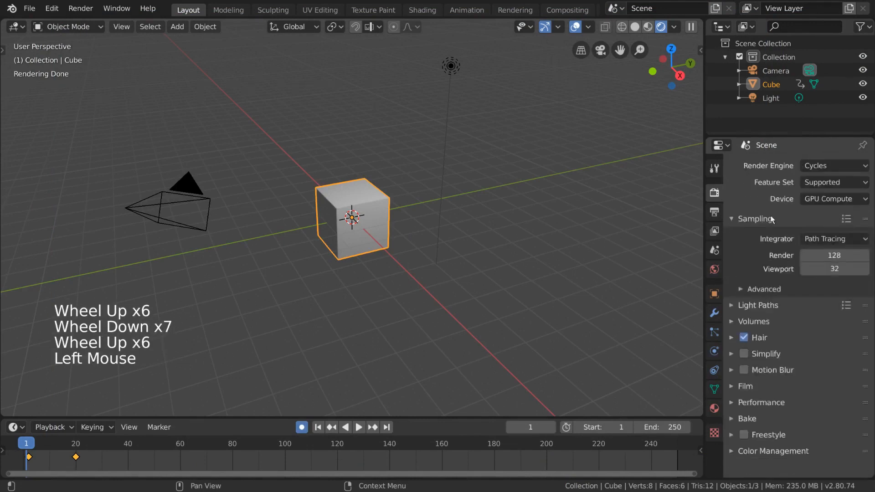
{"action": "left_click", "coordinate": [769, 419]}
{"action": "scroll", "coordinate": [796, 363], "scroll_direction": "down", "scroll_amount": 18}
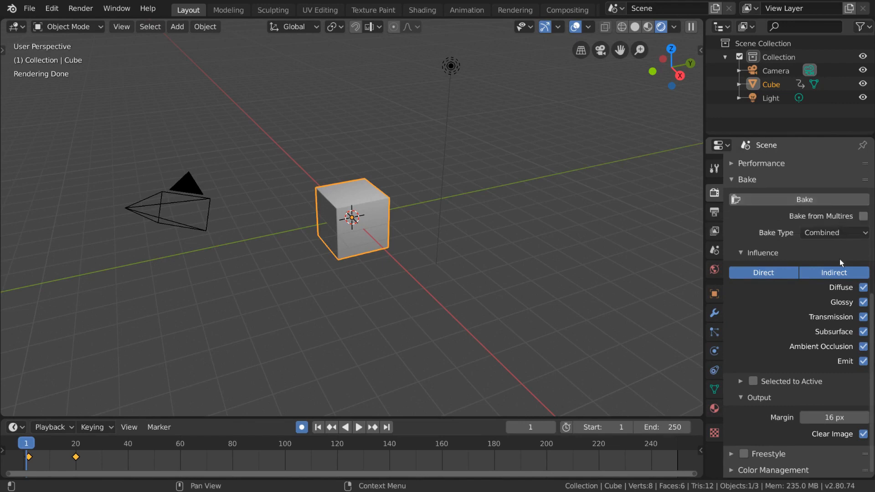
{"action": "left_click", "coordinate": [771, 181]}
Switch the render engine to Workbench, set the viewport to Solid shading and view its shading options
{"action": "left_click", "coordinate": [829, 166]}
{"action": "left_click", "coordinate": [817, 196]}
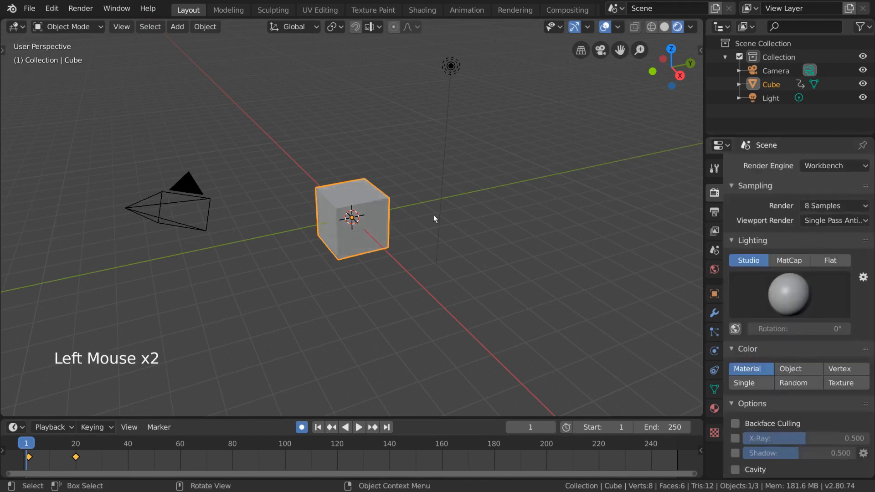
{"action": "left_click", "coordinate": [670, 28]}
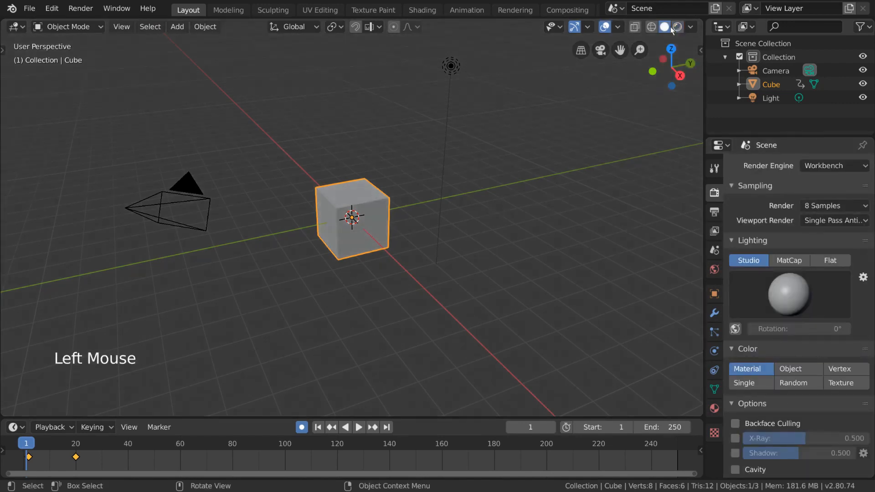
{"action": "left_click", "coordinate": [694, 27]}
Review the render anti-aliasing choices, keep 8 Samples, and switch the viewport to Rendered shading
{"action": "left_click", "coordinate": [856, 205]}
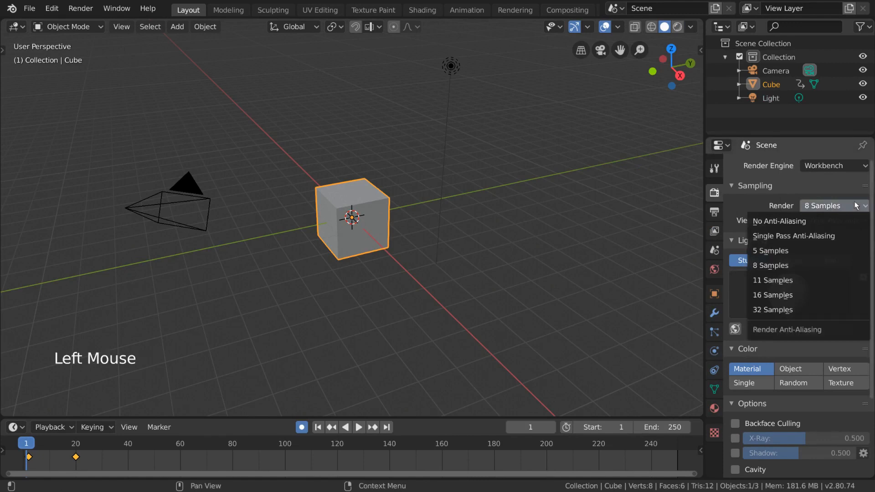
{"action": "left_click", "coordinate": [809, 266]}
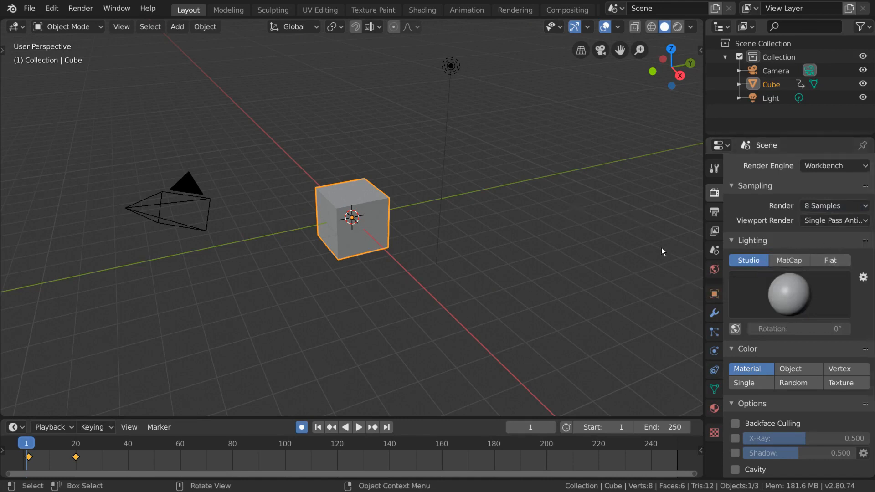
{"action": "scroll", "coordinate": [804, 288], "scroll_direction": "down", "scroll_amount": 7}
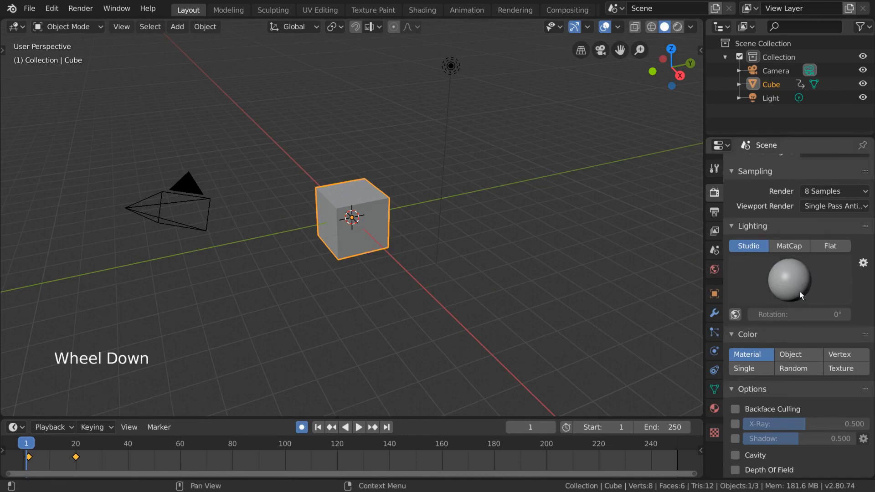
{"action": "scroll", "coordinate": [805, 287], "scroll_direction": "up", "scroll_amount": 2}
{"action": "scroll", "coordinate": [805, 286], "scroll_direction": "up", "scroll_amount": 3}
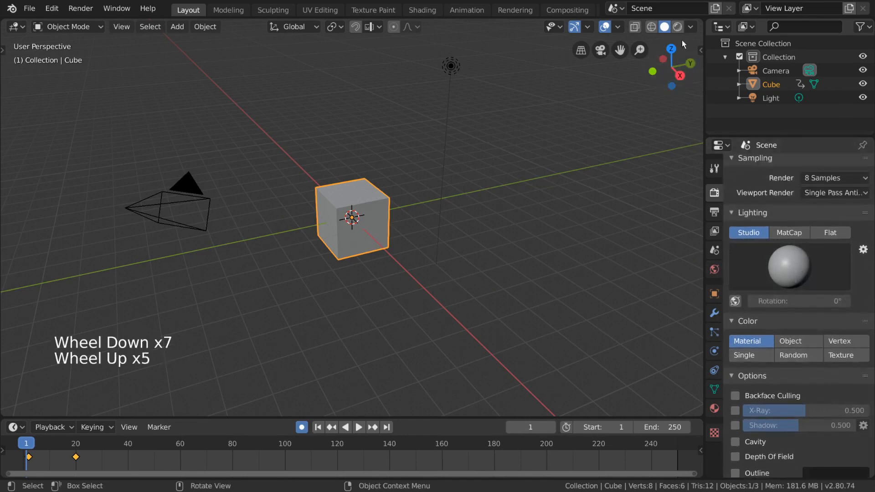
{"action": "left_click", "coordinate": [679, 28]}
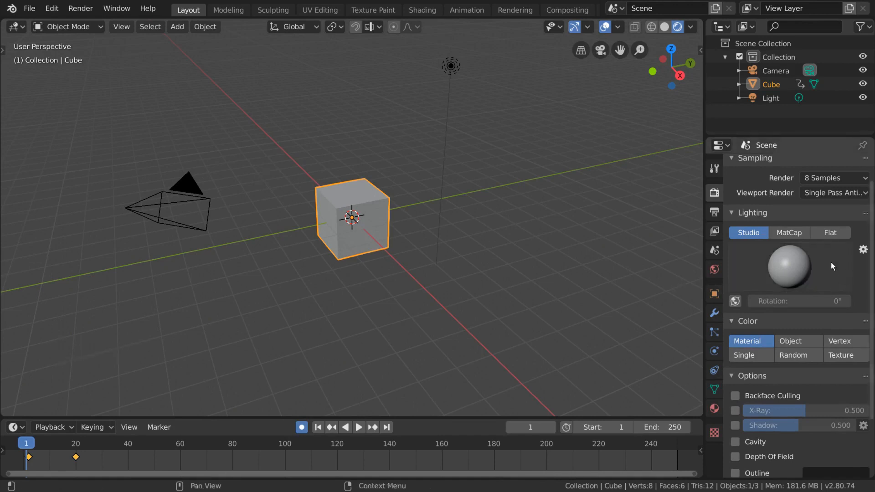
Collapse and re-expand the Workbench Lighting, Color and Options sections to see what each contains
{"action": "left_click", "coordinate": [757, 212]}
{"action": "scroll", "coordinate": [758, 223], "scroll_direction": "up", "scroll_amount": 1}
{"action": "left_click", "coordinate": [758, 233]}
{"action": "left_click", "coordinate": [756, 342]}
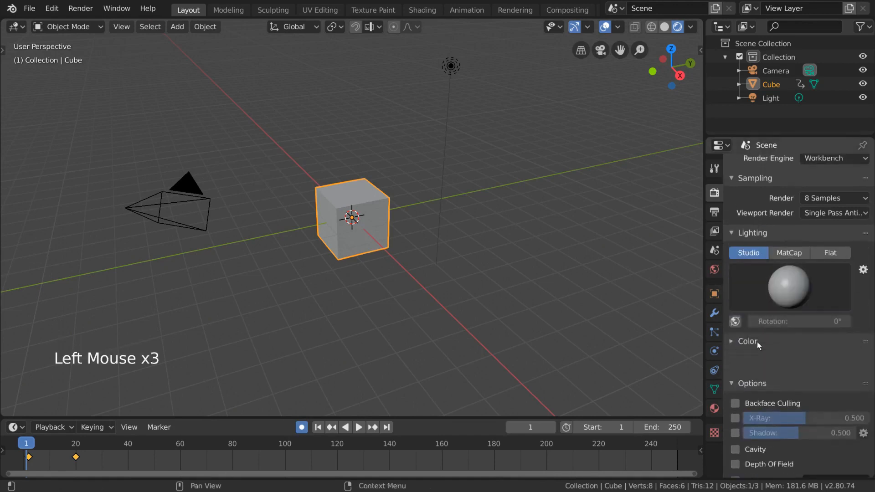
{"action": "left_click", "coordinate": [756, 342]}
{"action": "left_click", "coordinate": [758, 396]}
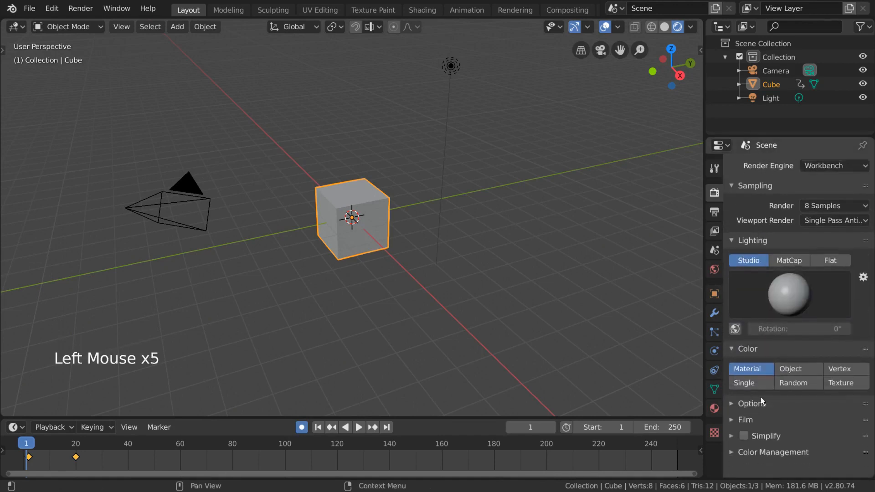
{"action": "left_click", "coordinate": [766, 403]}
{"action": "scroll", "coordinate": [817, 364], "scroll_direction": "down", "scroll_amount": 5}
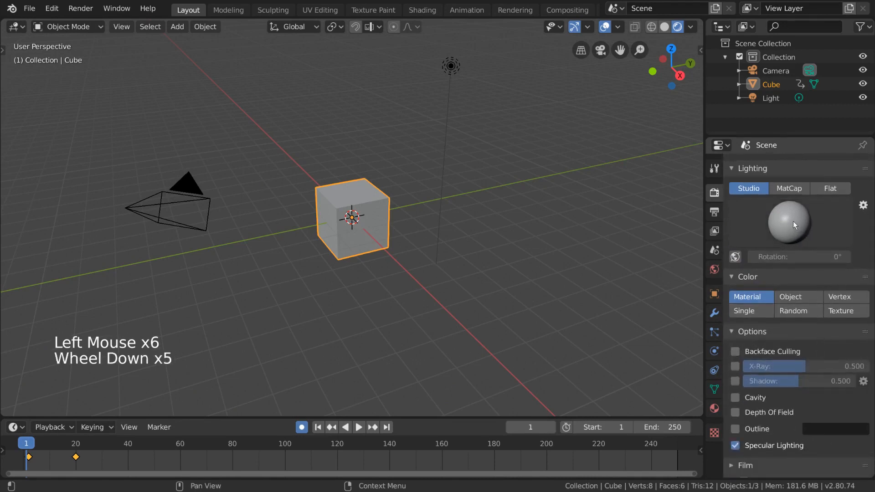
Choose the darker, streaked Studio light, enable world space lighting and rotate it to about -82.3°
{"action": "left_click", "coordinate": [749, 190]}
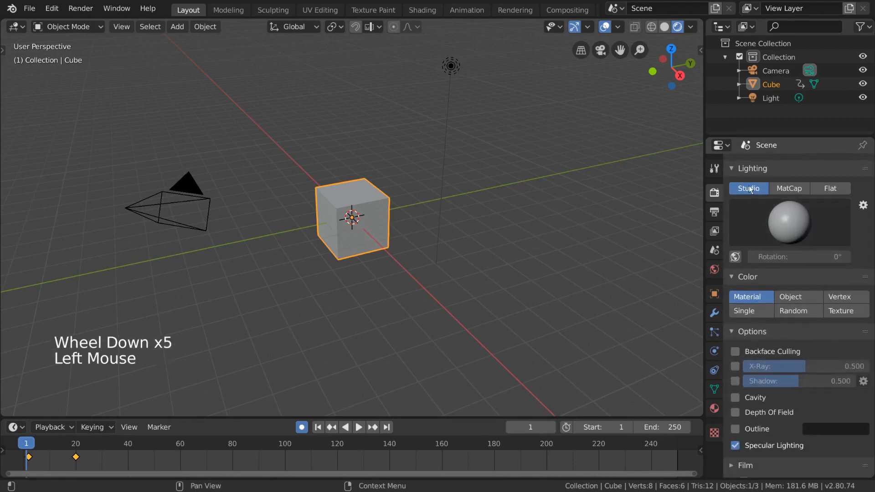
{"action": "left_click", "coordinate": [796, 224]}
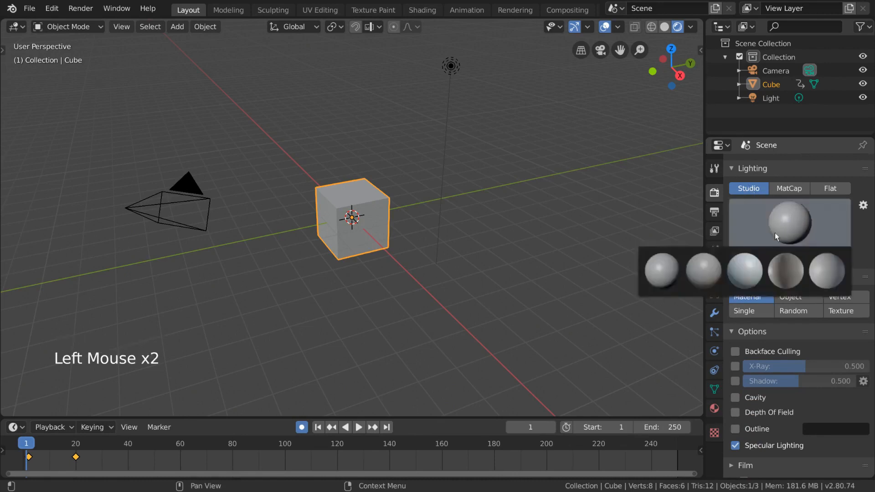
{"action": "left_click", "coordinate": [785, 279]}
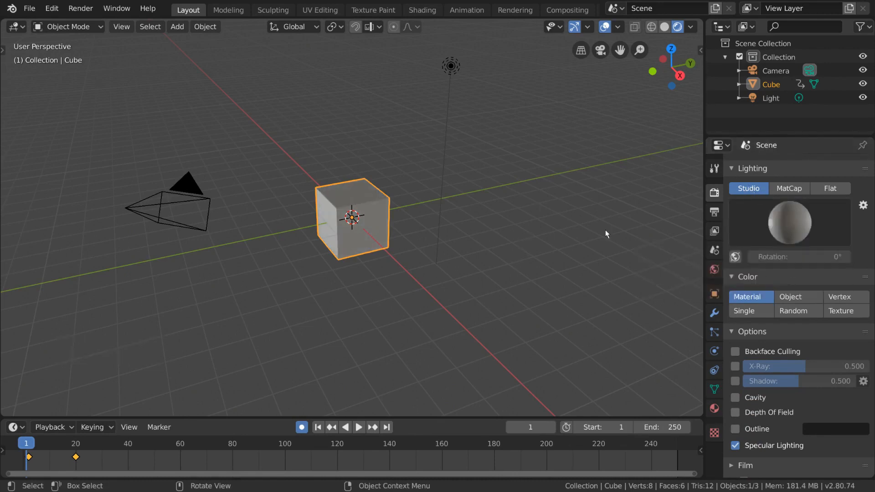
{"action": "left_click", "coordinate": [736, 257]}
{"action": "mouse_move", "coordinate": [807, 254]}
{"action": "left_mouse_down"}
{"action": "mouse_move", "coordinate": [822, 254]}
{"action": "mouse_move", "coordinate": [754, 254]}
{"action": "left_mouse_up"}
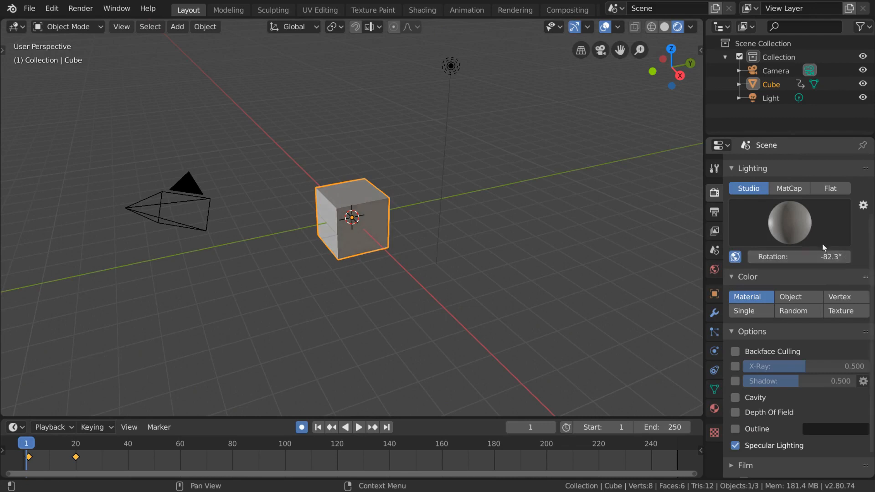
Try several MatCap lighting presets on the cube, including the multicoloured one, and set the lighting to Flat
{"action": "left_click", "coordinate": [797, 191]}
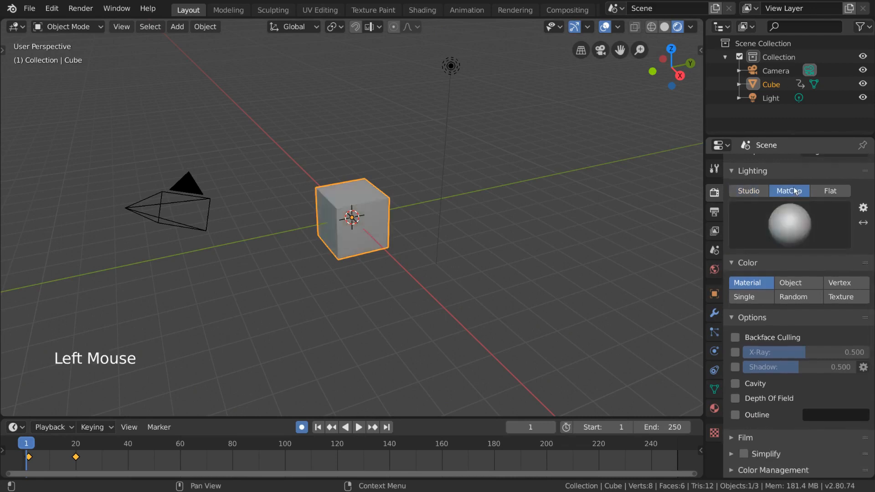
{"action": "left_click", "coordinate": [802, 223]}
{"action": "left_click", "coordinate": [591, 276]}
{"action": "left_click", "coordinate": [807, 222]}
{"action": "left_click", "coordinate": [587, 312]}
{"action": "left_click", "coordinate": [794, 222]}
{"action": "left_click", "coordinate": [792, 284]}
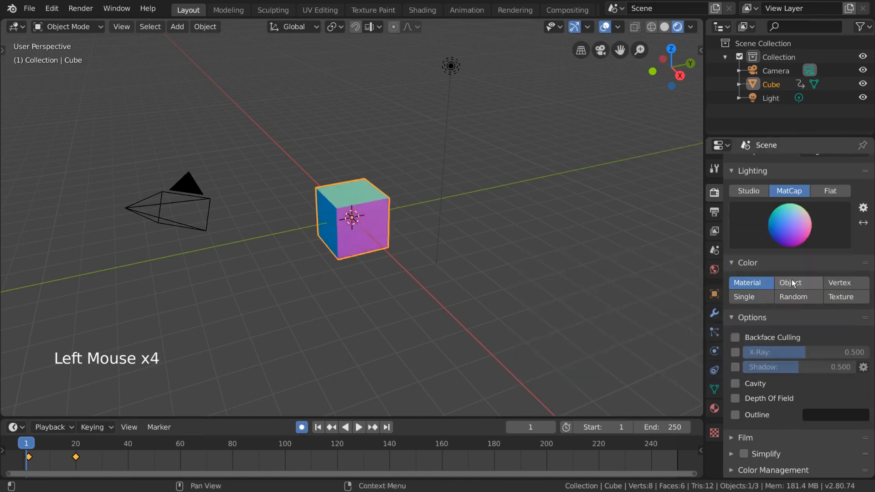
{"action": "left_click", "coordinate": [830, 191]}
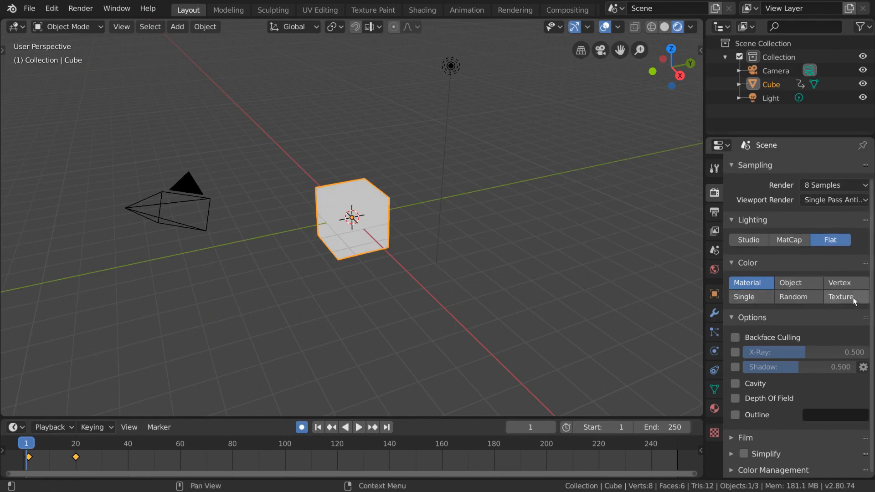
Set the Workbench color to Random and duplicate the cube four times, placing the copies around the original
{"action": "double_click", "coordinate": [775, 297]}
{"action": "key", "text": "shift+d"}
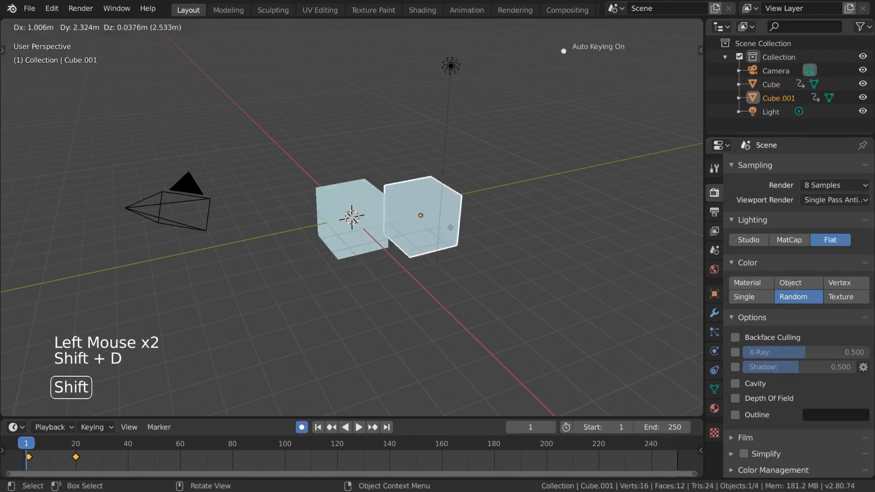
{"action": "left_click", "coordinate": [501, 229]}
{"action": "key", "text": "shift+d"}
{"action": "left_click", "coordinate": [450, 330]}
{"action": "key", "text": "shift+d"}
{"action": "left_click", "coordinate": [315, 165]}
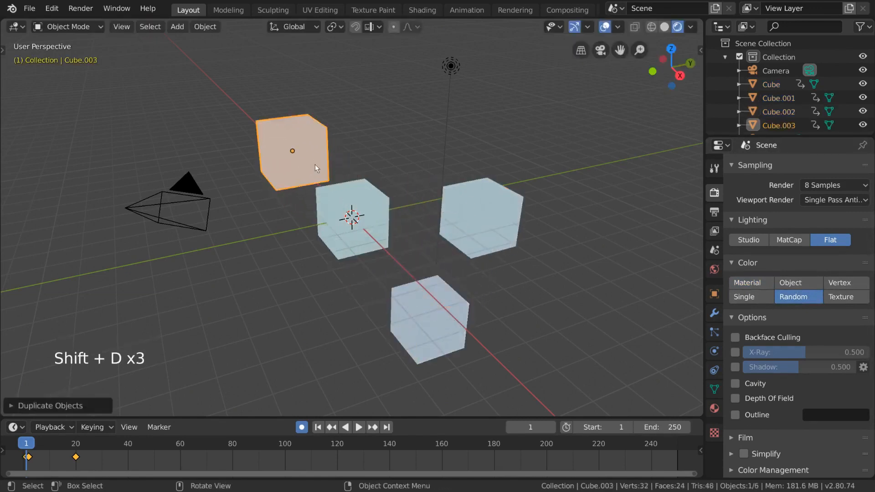
{"action": "key", "text": "shift+d"}
{"action": "left_click", "coordinate": [279, 297]}
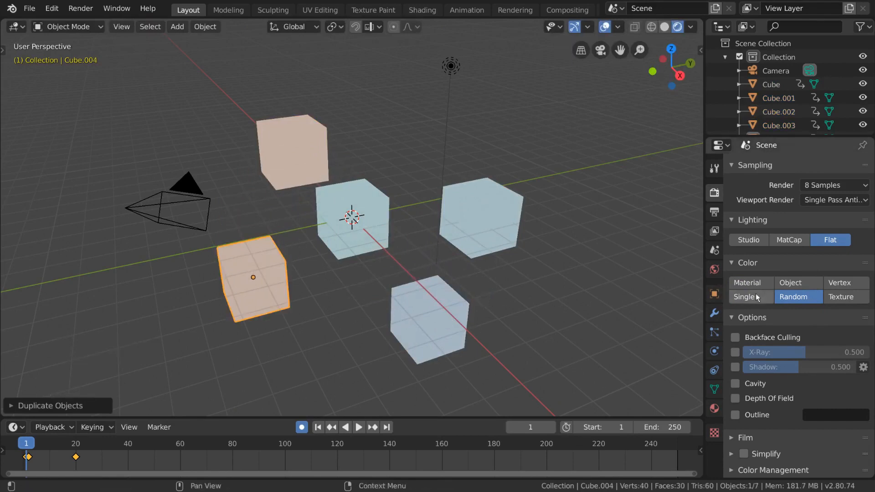
Toggle Backface Culling, X-Ray, Shadow, Depth Of Field and Outline on and off to preview each option
{"action": "left_click", "coordinate": [735, 338]}
{"action": "left_click", "coordinate": [737, 337]}
{"action": "left_click", "coordinate": [734, 351]}
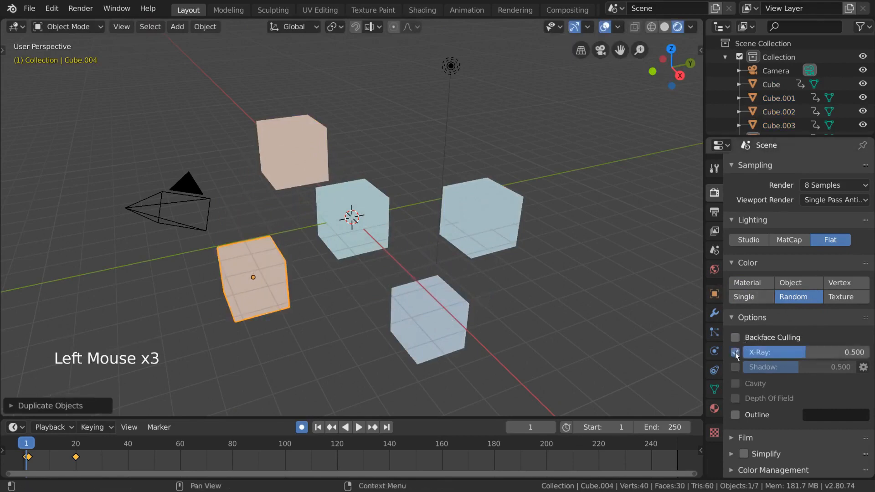
{"action": "left_click", "coordinate": [734, 352]}
{"action": "left_click", "coordinate": [735, 367]}
{"action": "left_click", "coordinate": [735, 366]}
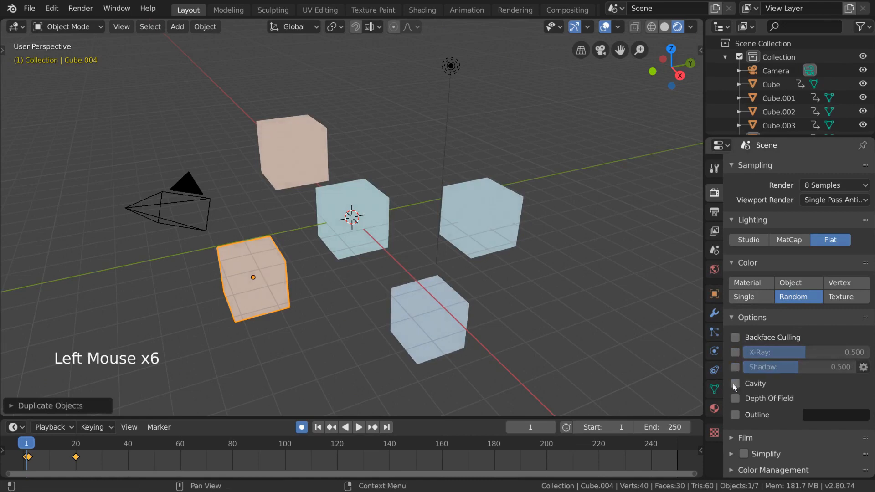
{"action": "left_click", "coordinate": [735, 399]}
{"action": "left_click", "coordinate": [734, 399]}
{"action": "left_click", "coordinate": [735, 414]}
{"action": "left_click", "coordinate": [736, 414]}
Open the scene's output properties to view the dimensions, frame range and file output settings
{"action": "scroll", "coordinate": [805, 275], "scroll_direction": "up", "scroll_amount": 6}
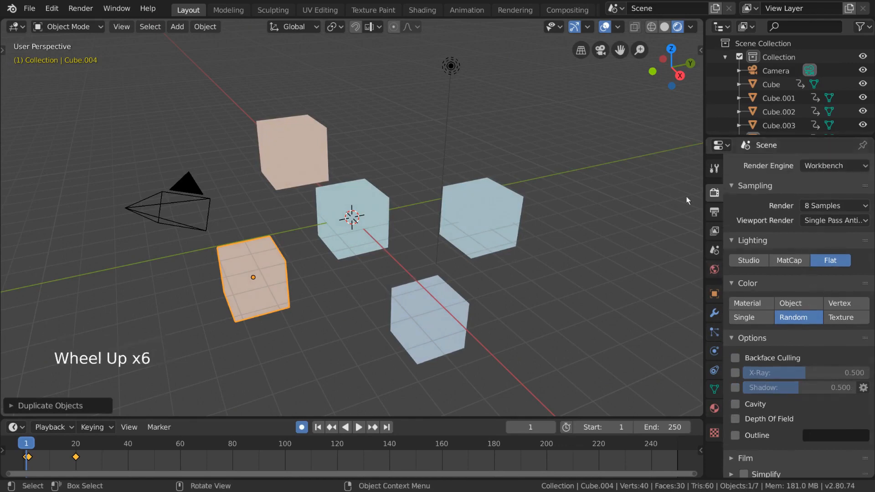
{"action": "left_click", "coordinate": [714, 212]}
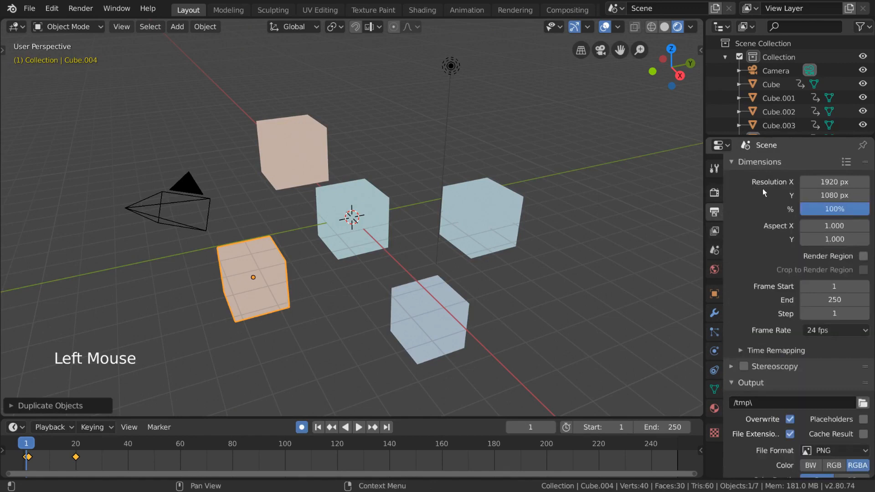
Open the output properties of the new scene and set the horizontal resolution to 2048 px
{"action": "scroll", "coordinate": [764, 218], "scroll_direction": "down", "scroll_amount": 7}
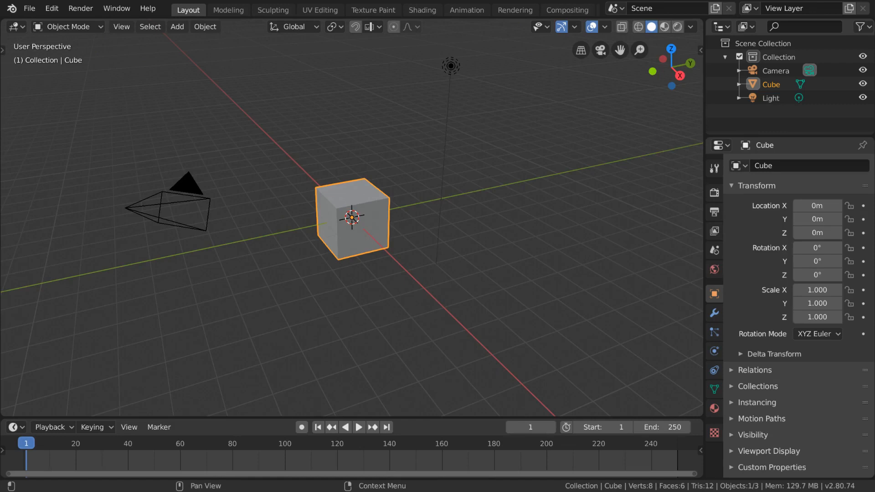
{"action": "left_click", "coordinate": [714, 213]}
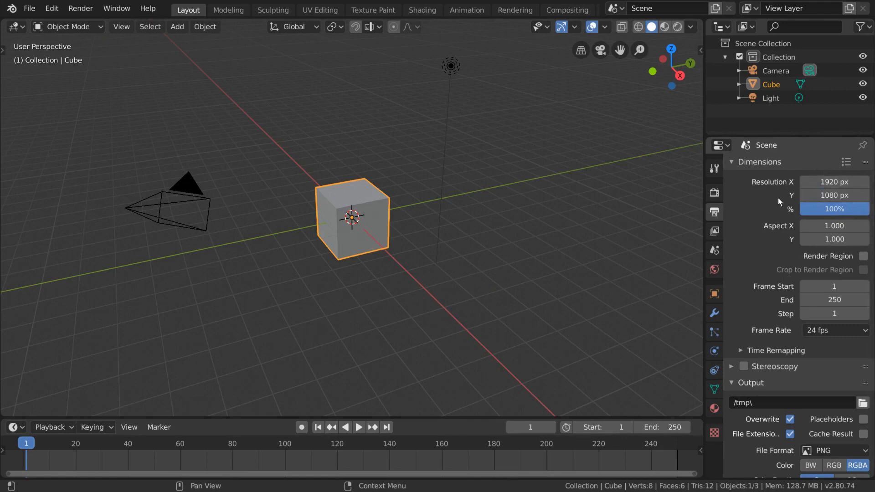
{"action": "left_click", "coordinate": [833, 181]}
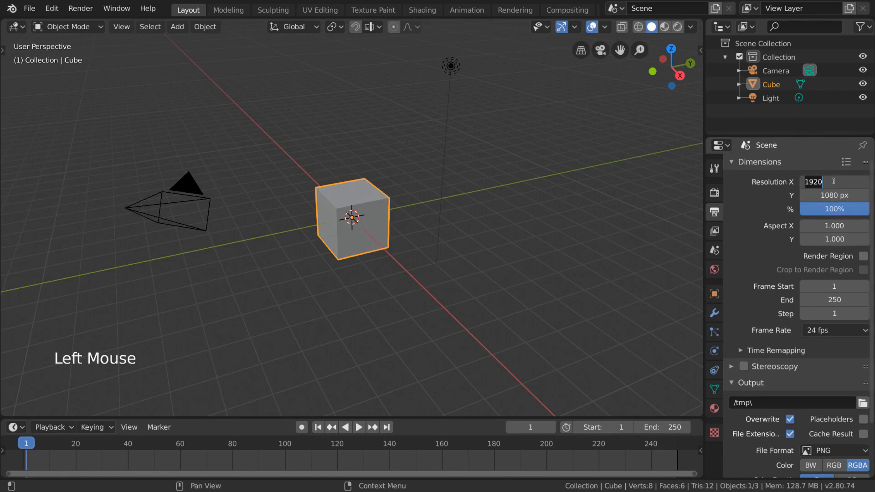
{"action": "type", "text": "2048"}
{"action": "key", "text": "Return"}
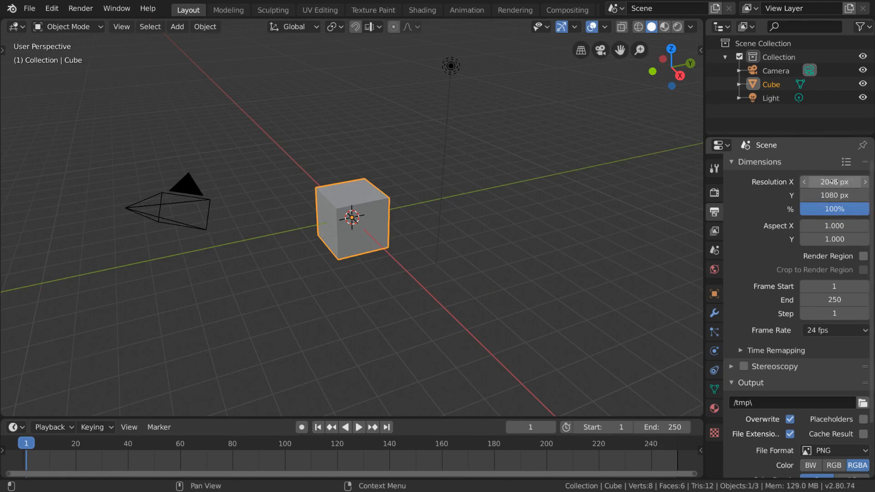
Reduce the horizontal resolution to 1920 px
{"action": "left_click_drag", "start_coordinate": [834, 181], "coordinate": [809, 182]}
{"action": "left_click", "coordinate": [805, 183]}
{"action": "triple_click", "coordinate": [805, 182]}
{"action": "triple_click", "coordinate": [805, 182]}
{"action": "triple_click", "coordinate": [805, 182]}
{"action": "triple_click", "coordinate": [805, 182]}
{"action": "left_click", "coordinate": [805, 182]}
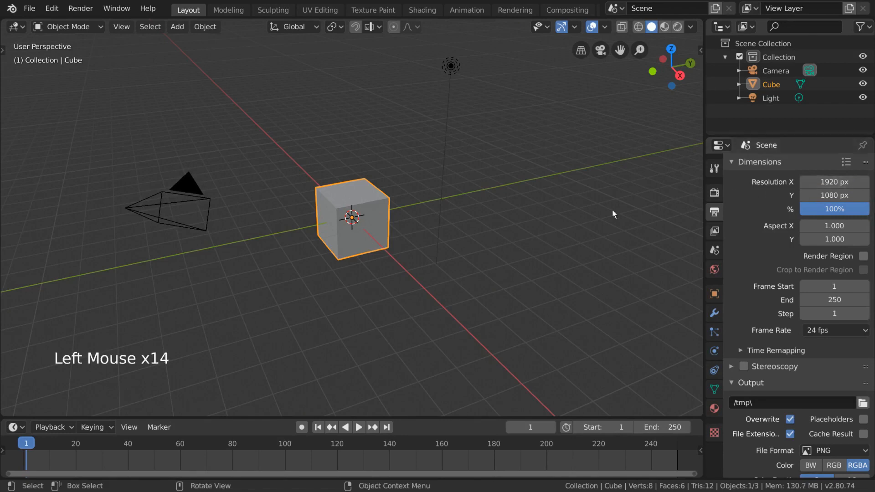
Switch to the camera view, vary the vertical resolution to preview the frame shape, and set it to 1080 px
{"action": "key", "text": "KP_0"}
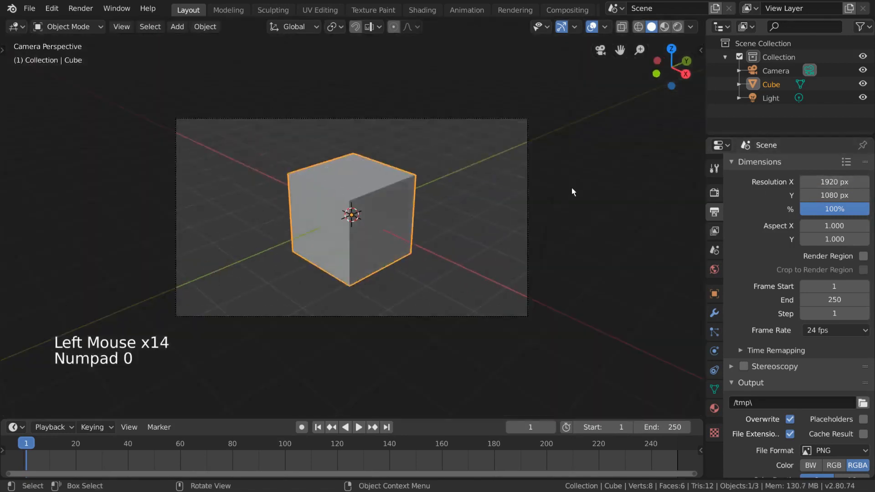
{"action": "mouse_move", "coordinate": [820, 195]}
{"action": "left_mouse_down"}
{"action": "mouse_move", "coordinate": [870, 195]}
{"action": "mouse_move", "coordinate": [785, 195]}
{"action": "mouse_move", "coordinate": [836, 194]}
{"action": "left_mouse_up"}
{"action": "left_click", "coordinate": [836, 193]}
{"action": "type", "text": "1080"}
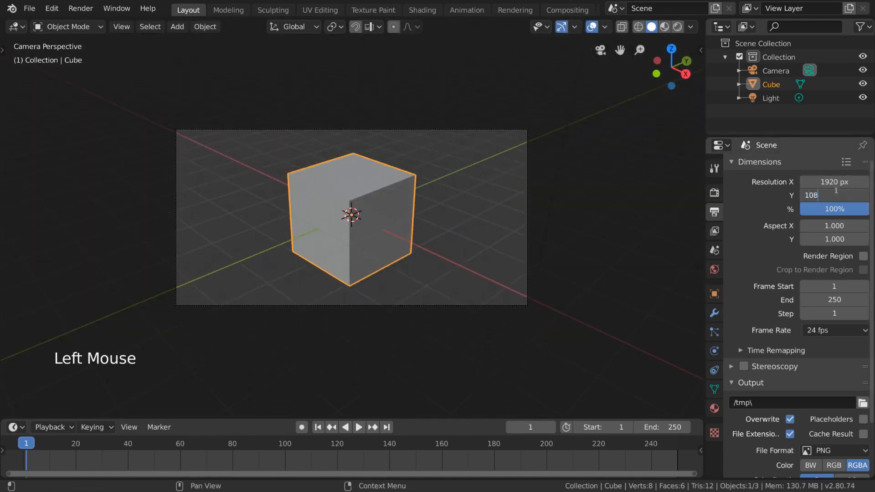
{"action": "key", "text": "Return"}
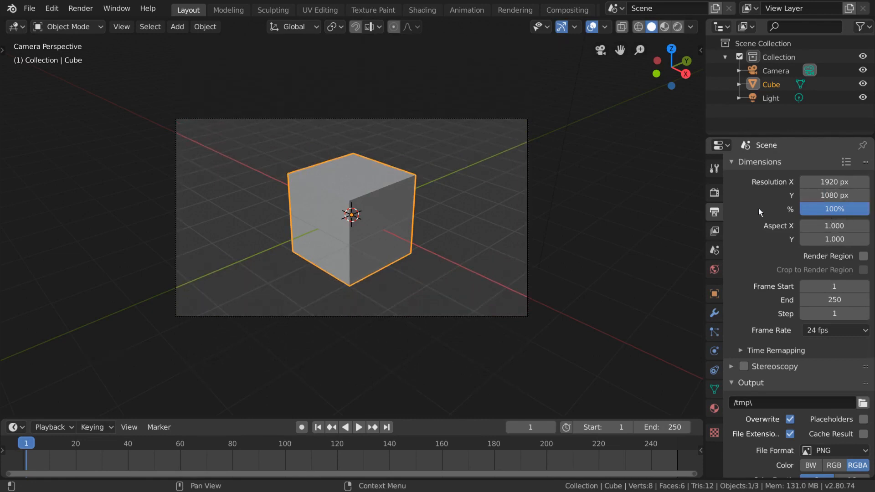
Try a resolution percentage of 50%, then return it to 100%
{"action": "left_click_drag", "start_coordinate": [815, 209], "coordinate": [788, 209]}
{"action": "left_click", "coordinate": [838, 209]}
{"action": "type", "text": "50"}
{"action": "key", "text": "Return"}
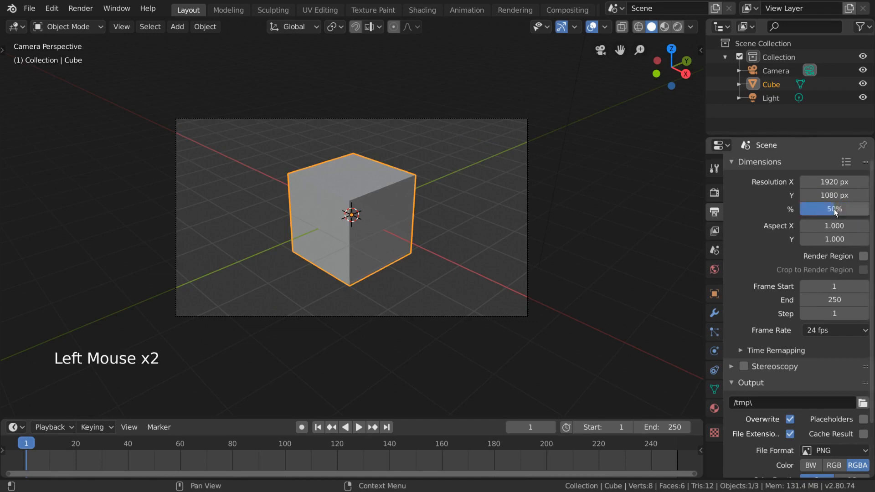
{"action": "left_click_drag", "start_coordinate": [803, 210], "coordinate": [860, 209]}
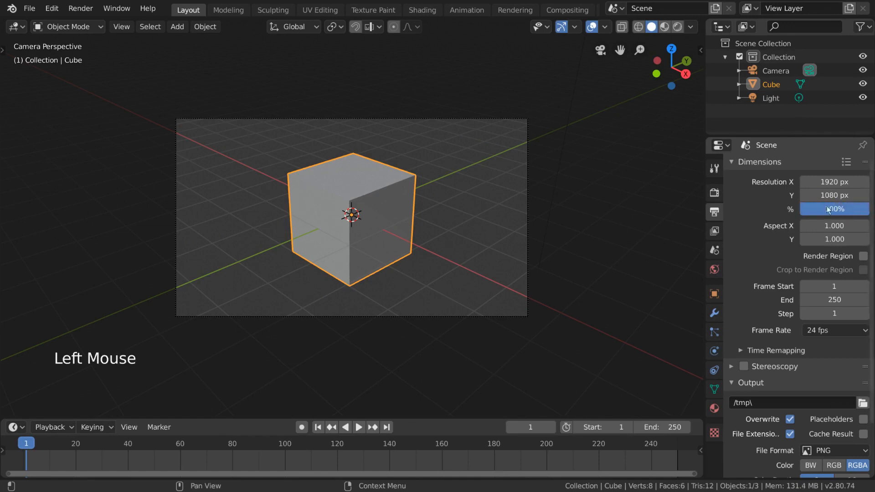
{"action": "mouse_move", "coordinate": [820, 226]}
{"action": "left_mouse_down"}
{"action": "mouse_move", "coordinate": [856, 225]}
{"action": "mouse_move", "coordinate": [820, 225]}
{"action": "mouse_move", "coordinate": [859, 239]}
{"action": "mouse_move", "coordinate": [820, 239]}
{"action": "left_mouse_up"}
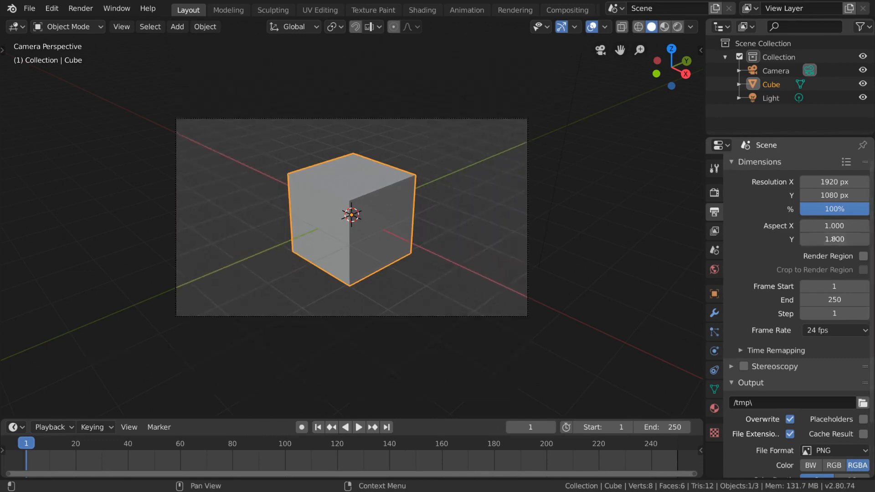
Toggle Render Region on and off, and leave it enabled
{"action": "left_click", "coordinate": [864, 257]}
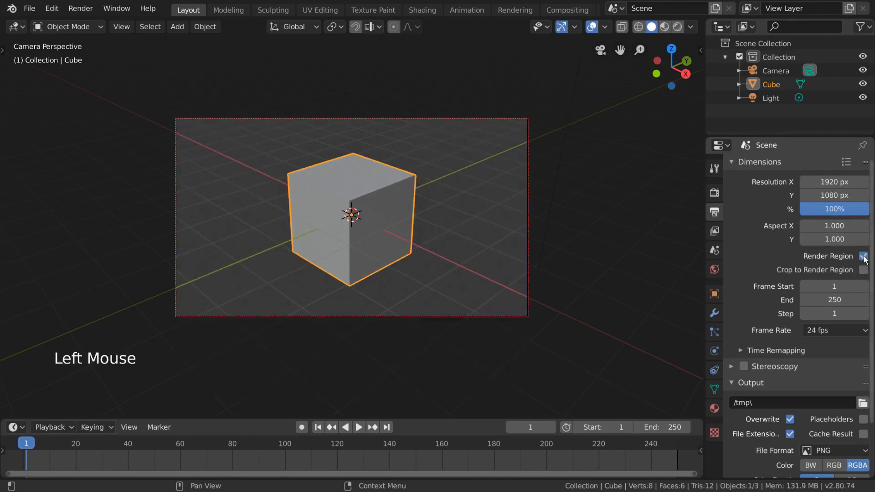
{"action": "left_click", "coordinate": [864, 256]}
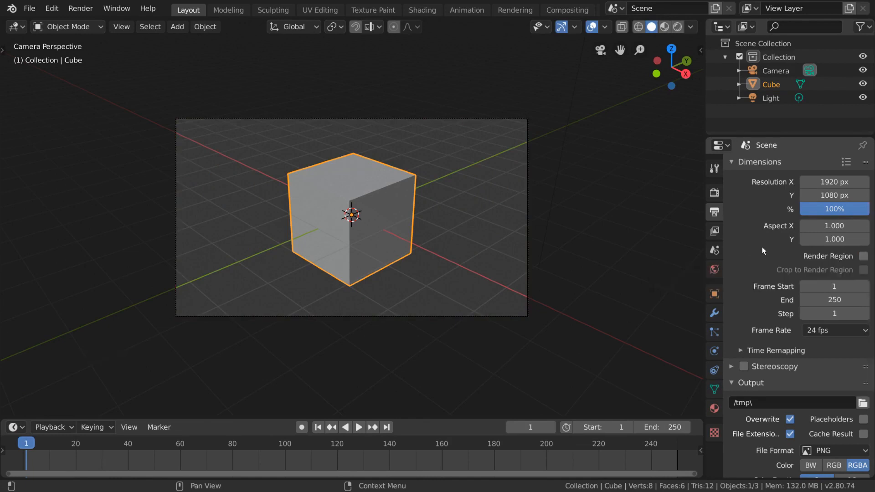
{"action": "left_click", "coordinate": [861, 259]}
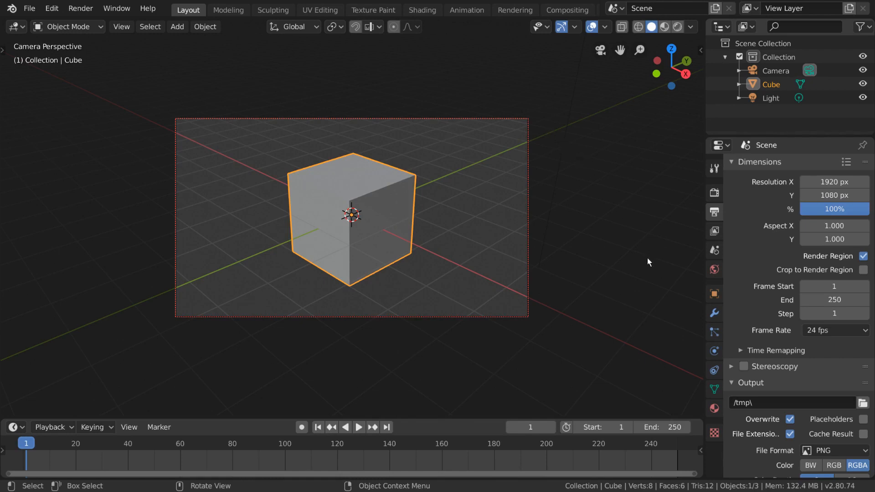
Draw a render region around the upper half of the cube, render the image and close the result
{"action": "left_click", "coordinate": [127, 33]}
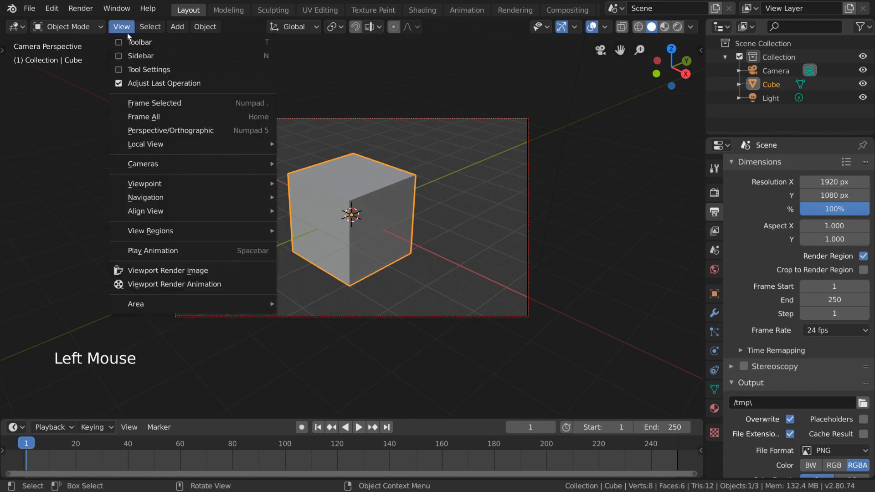
{"action": "mouse_move", "coordinate": [165, 231]}
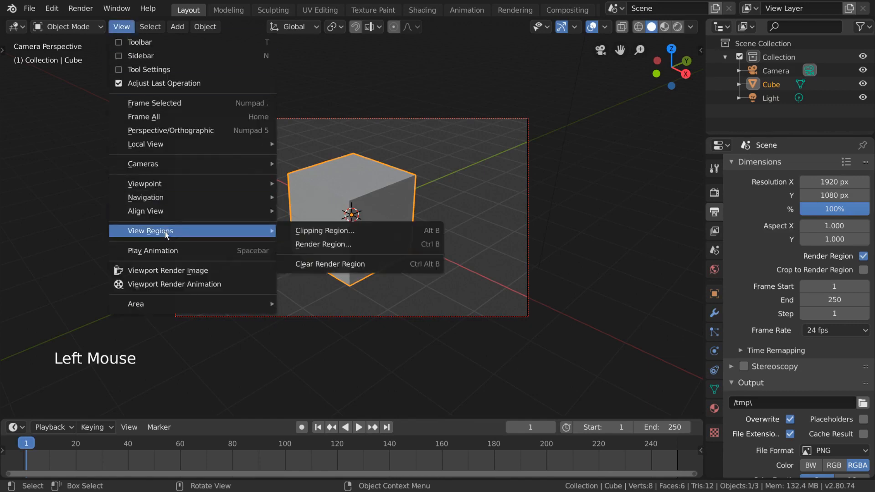
{"action": "left_click", "coordinate": [361, 243]}
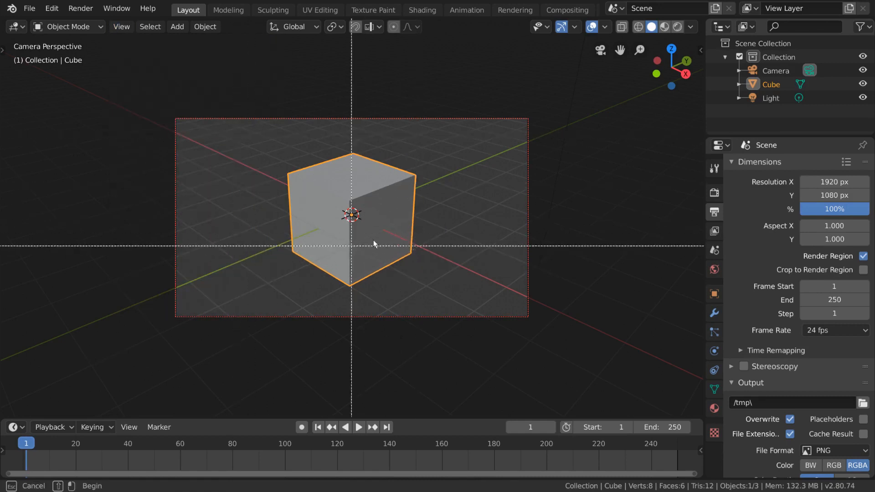
{"action": "left_click_drag", "start_coordinate": [257, 136], "coordinate": [433, 219]}
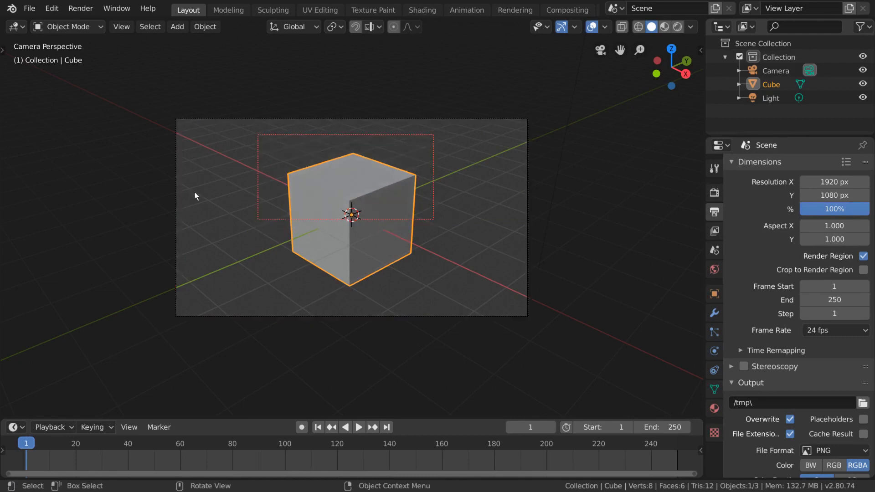
{"action": "key", "text": "F12"}
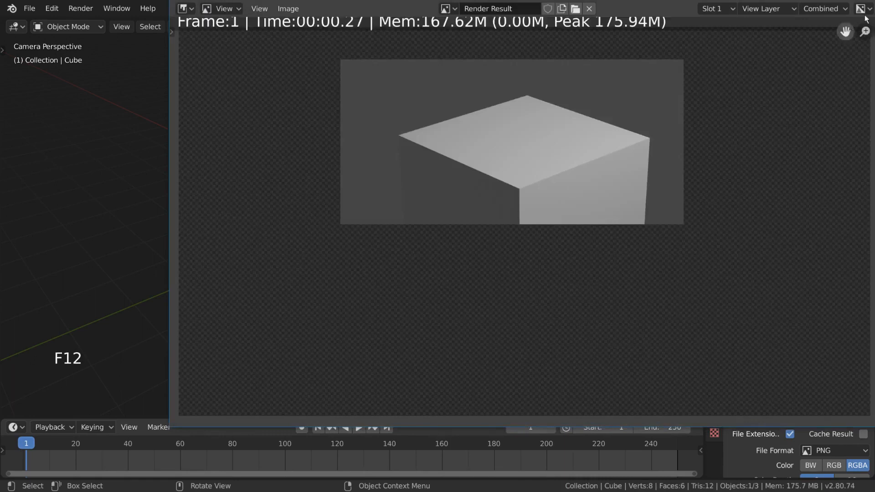
{"action": "key", "text": "Escape"}
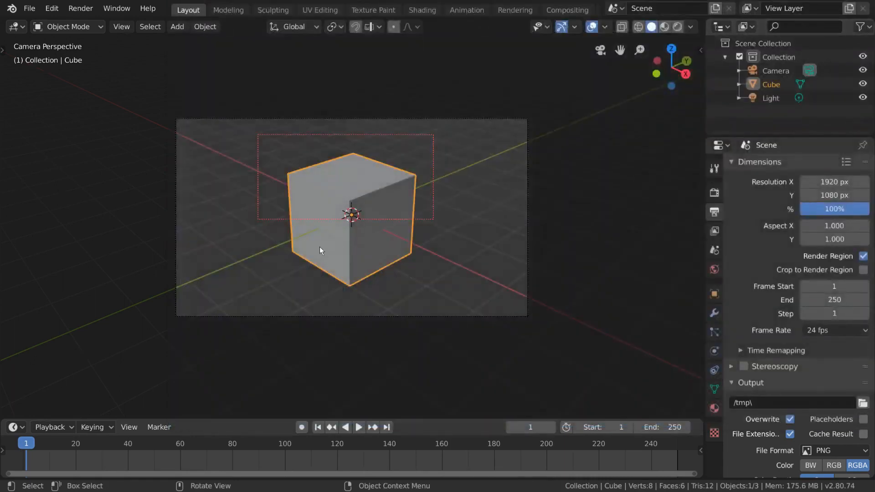
Draw a new render region over part of the cube and disable Render Region
{"action": "key", "text": "ctrl+b"}
{"action": "left_click_drag", "start_coordinate": [455, 134], "coordinate": [343, 288]}
{"action": "left_click", "coordinate": [862, 256]}
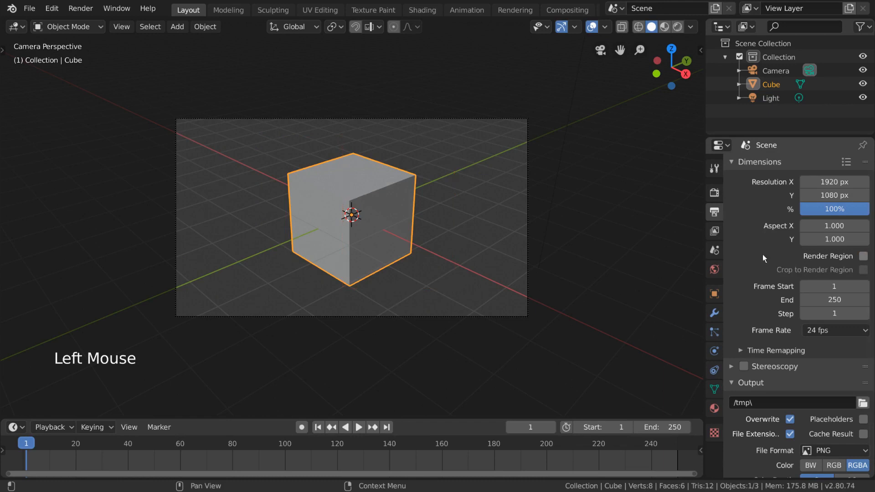
Draw a wide render region across the cube's upper half and clear it with Clear Render Region
{"action": "key", "text": "ctrl+b"}
{"action": "left_click_drag", "start_coordinate": [251, 152], "coordinate": [463, 221]}
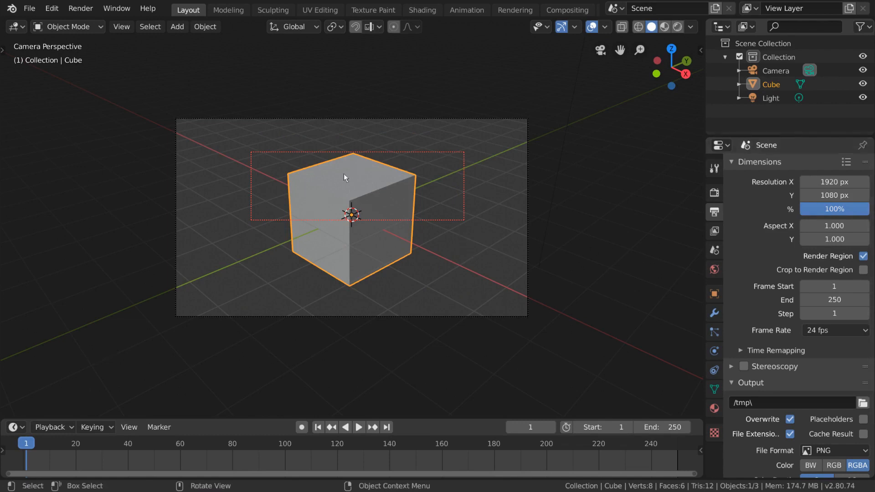
{"action": "left_click", "coordinate": [133, 30]}
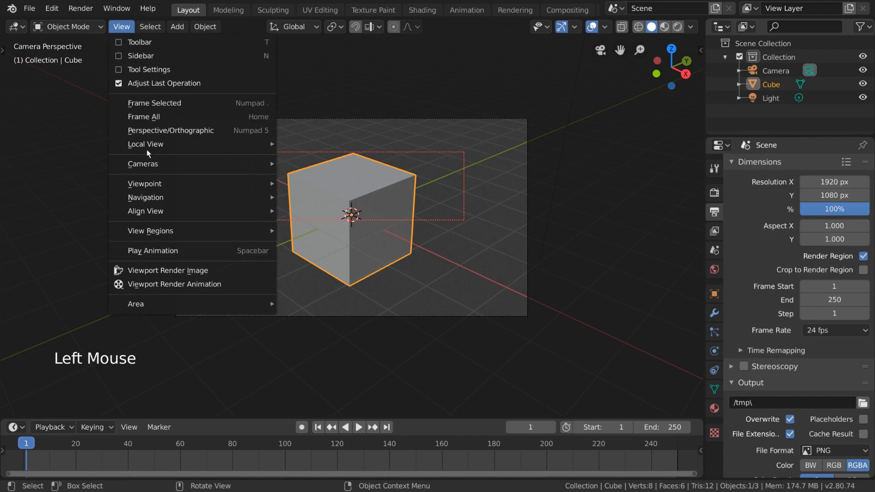
{"action": "mouse_move", "coordinate": [168, 233]}
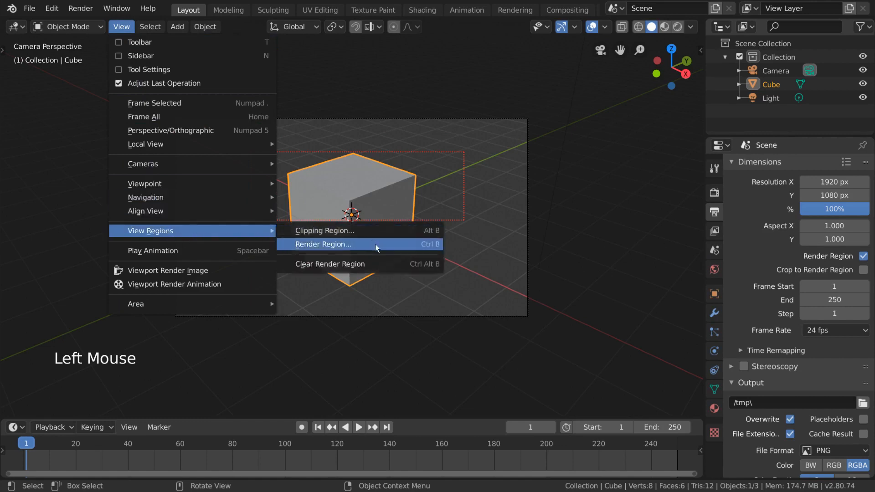
{"action": "left_click", "coordinate": [408, 264]}
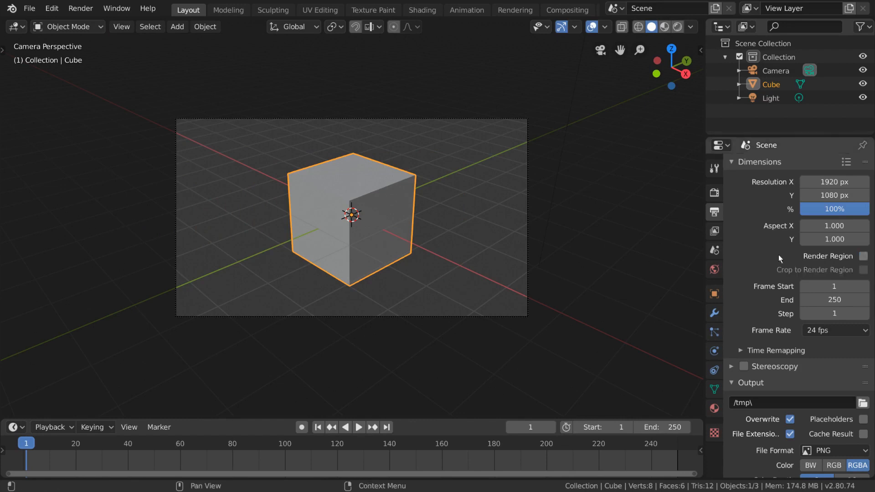
{"action": "key", "text": "ctrl+alt+b"}
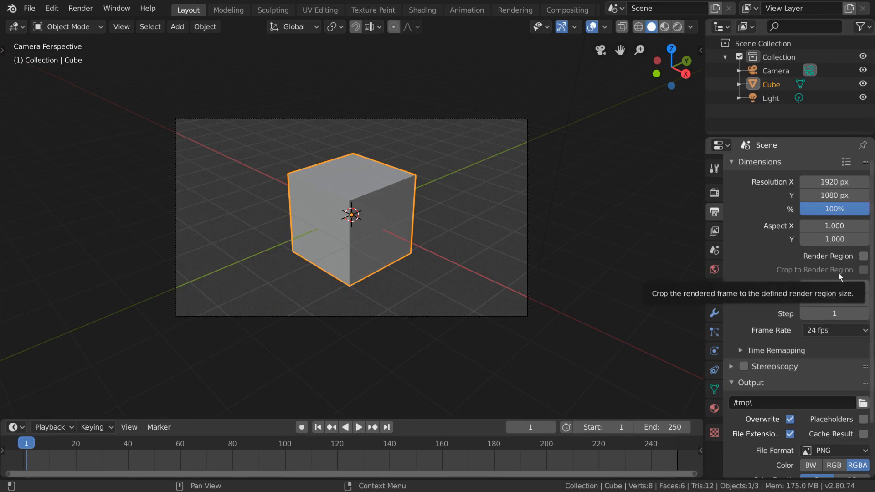
Enable Render Region with Crop to Render Region, draw a region over most of the cube, and render the cropped image
{"action": "left_click", "coordinate": [862, 256]}
{"action": "left_click", "coordinate": [863, 270]}
{"action": "key", "text": "ctrl+b"}
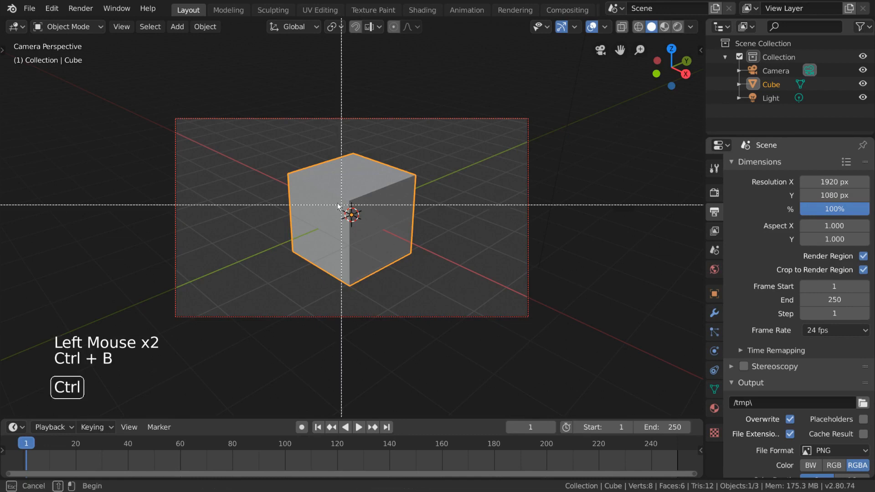
{"action": "mouse_move", "coordinate": [252, 139]}
{"action": "left_mouse_down"}
{"action": "mouse_move", "coordinate": [446, 235]}
{"action": "mouse_move", "coordinate": [496, 288]}
{"action": "left_mouse_up"}
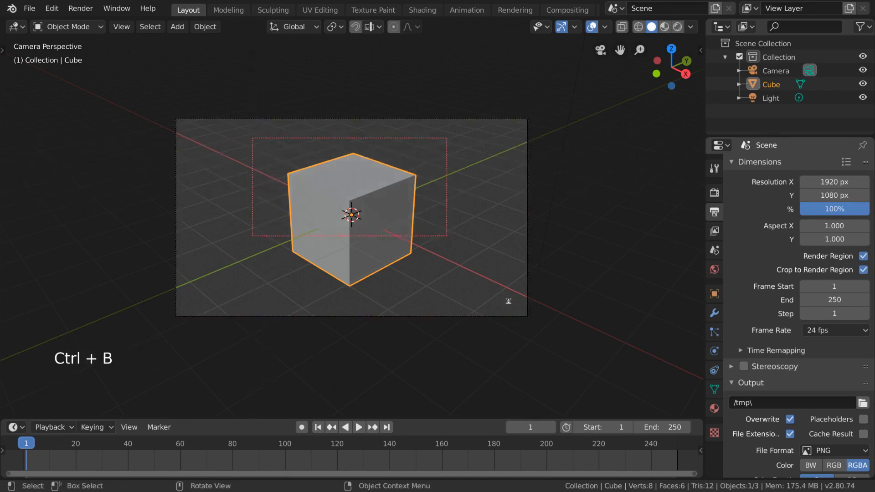
{"action": "key", "text": "F12"}
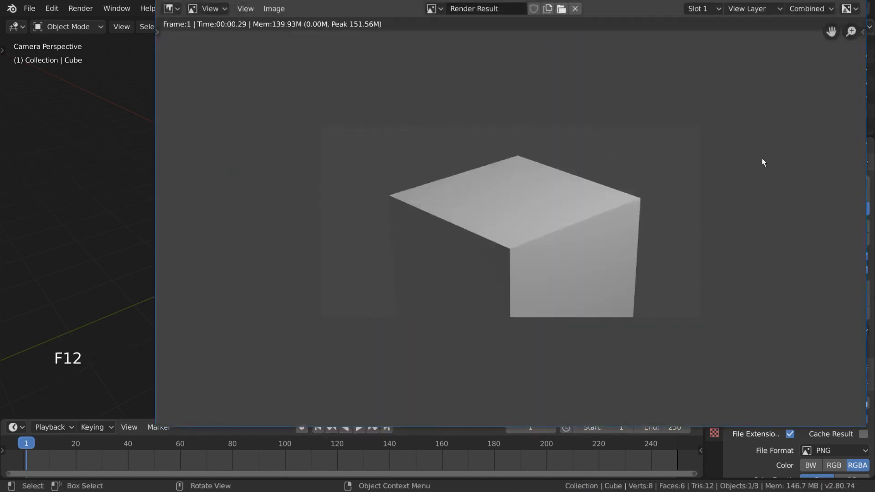
{"action": "left_click", "coordinate": [858, 1]}
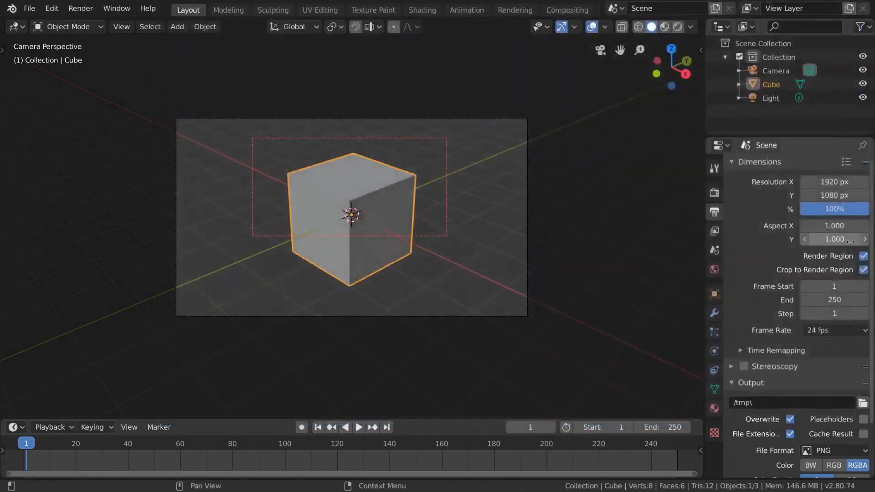
Disable Crop to Render Region, render the image again for comparison, and clear the render region
{"action": "left_click", "coordinate": [863, 272]}
{"action": "key", "text": "F12"}
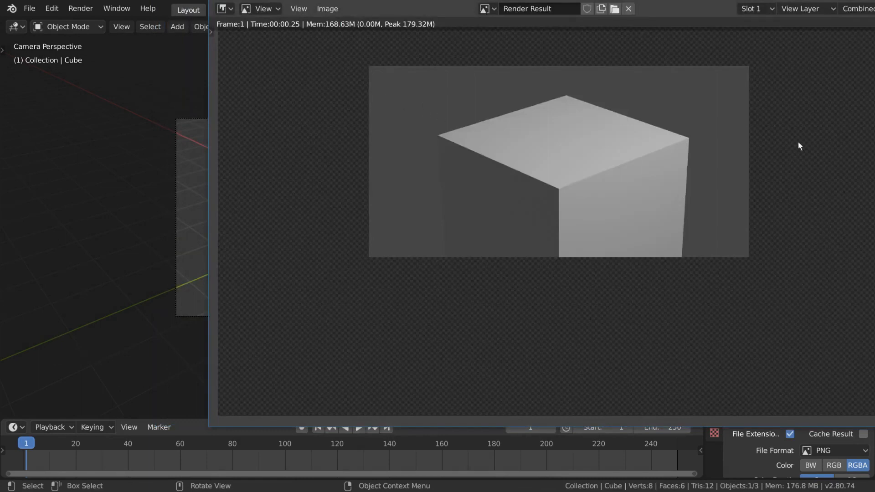
{"action": "left_click", "coordinate": [858, 1]}
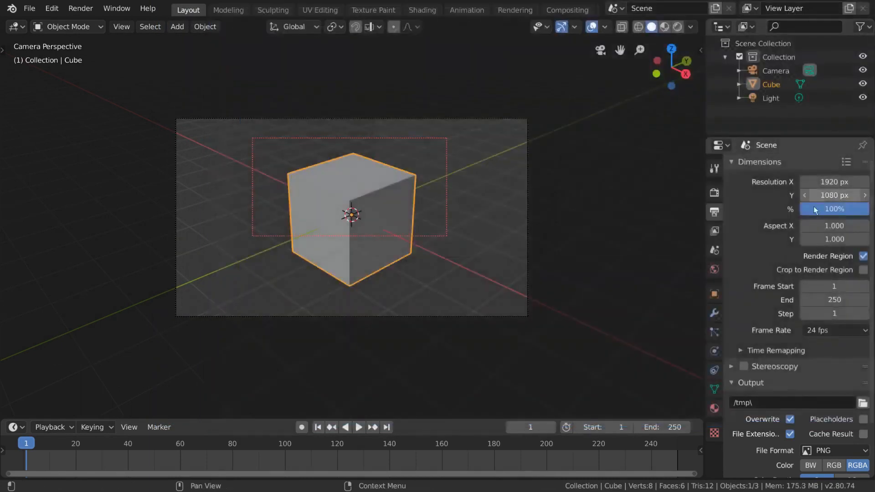
{"action": "key", "text": "ctrl+alt+b"}
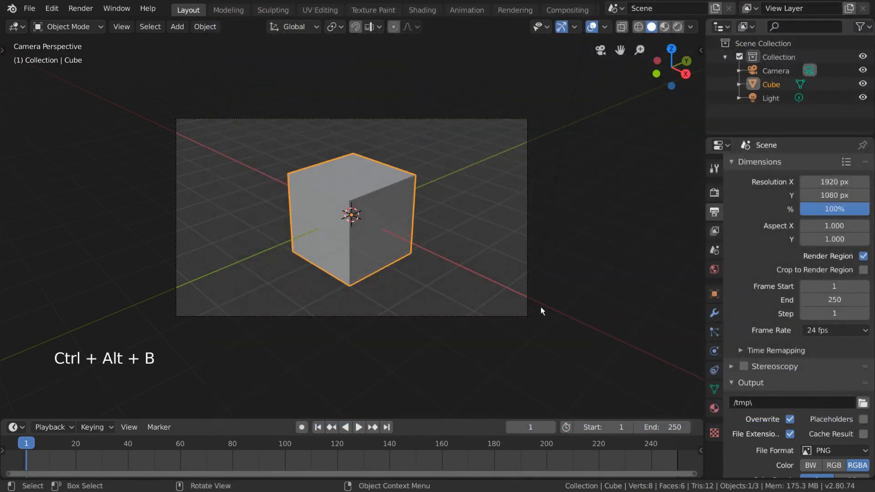
Try adjusting the start and end frames, and set the timeline's end frame back to 250
{"action": "left_click_drag", "start_coordinate": [833, 286], "coordinate": [808, 286]}
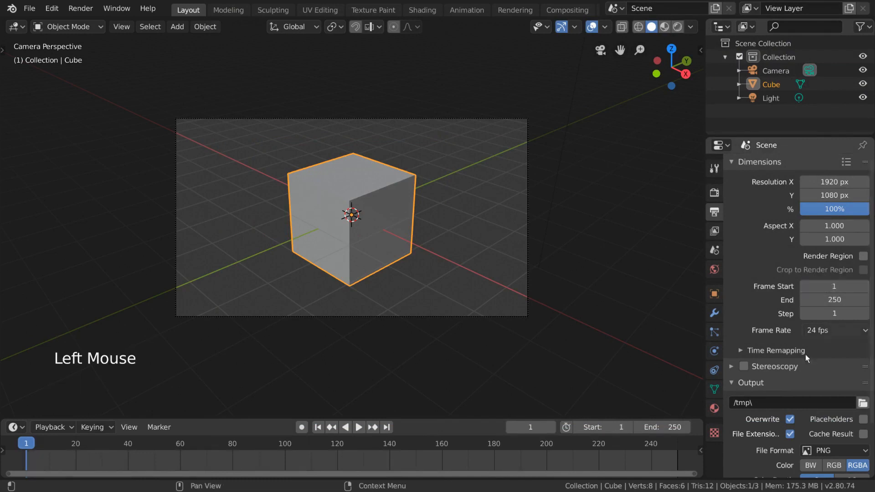
{"action": "mouse_move", "coordinate": [661, 426]}
{"action": "left_mouse_down"}
{"action": "mouse_move", "coordinate": [622, 427]}
{"action": "mouse_move", "coordinate": [651, 426]}
{"action": "left_mouse_up"}
{"action": "left_click", "coordinate": [659, 427]}
{"action": "type", "text": "250"}
{"action": "key", "text": "Return"}
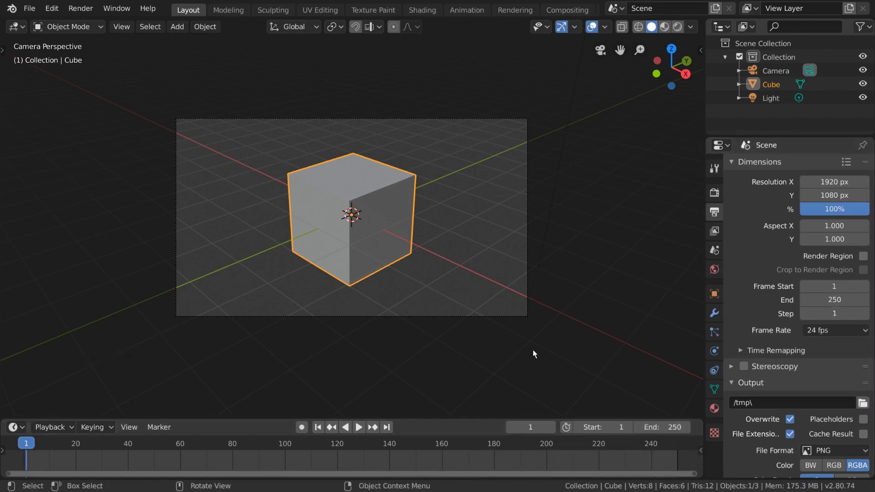
Preview the animation playback with the current frame step, set Frame Step to 4, and preview the playback again
{"action": "key", "text": "space"}
{"action": "key", "text": "Escape"}
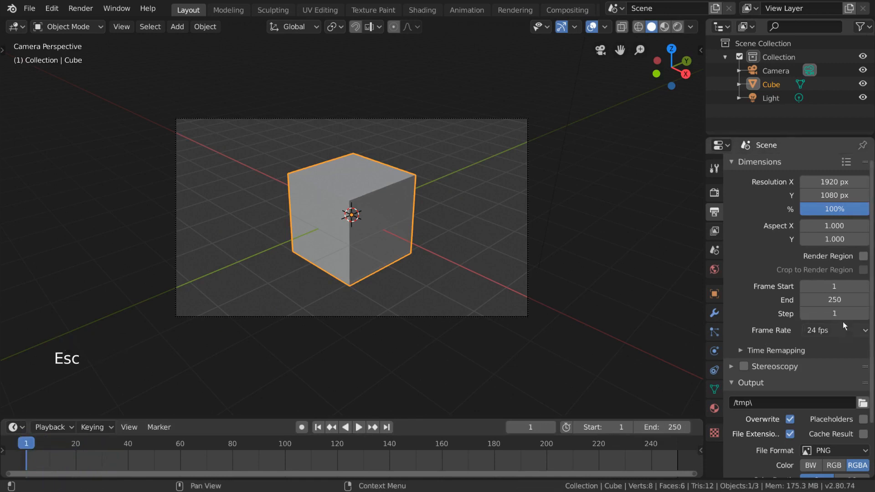
{"action": "left_click", "coordinate": [864, 314]}
{"action": "left_click", "coordinate": [864, 313]}
{"action": "left_click", "coordinate": [864, 314]}
{"action": "left_click", "coordinate": [864, 313]}
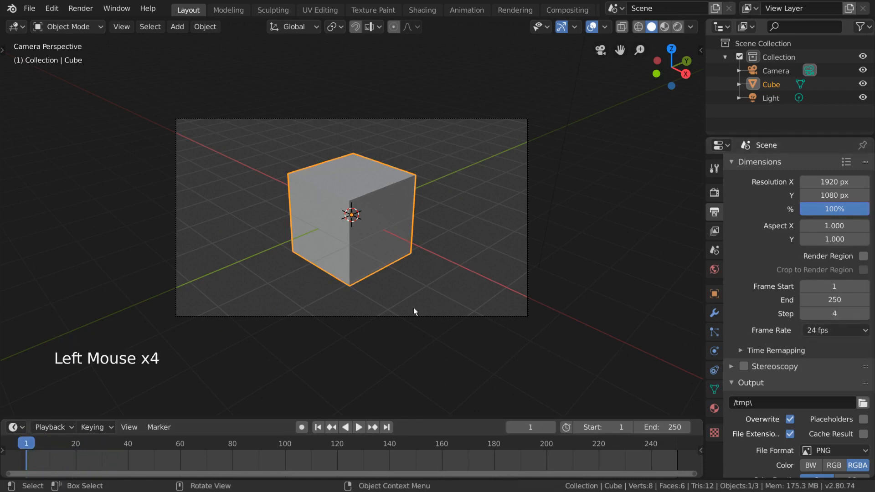
{"action": "key", "text": "space"}
{"action": "key", "text": "Escape"}
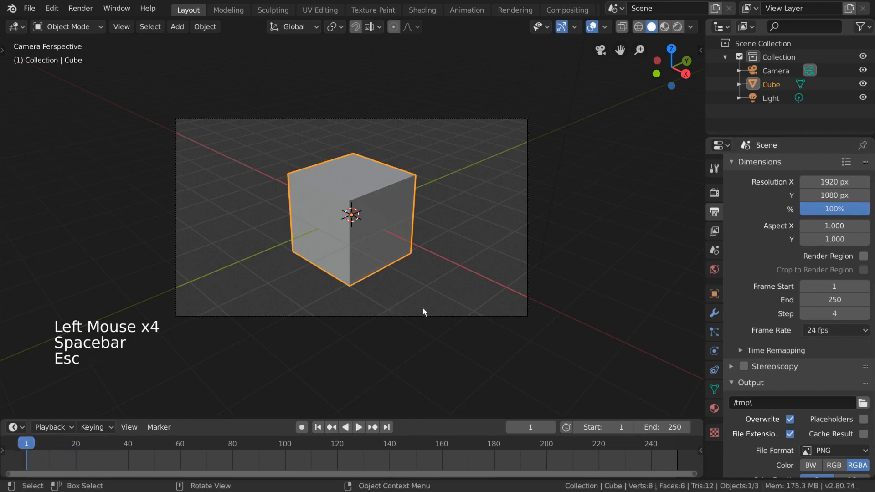
Set Frame Step back to 1 and briefly play the animation
{"action": "left_click", "coordinate": [804, 314]}
{"action": "left_click", "coordinate": [804, 313]}
{"action": "left_click", "coordinate": [804, 314]}
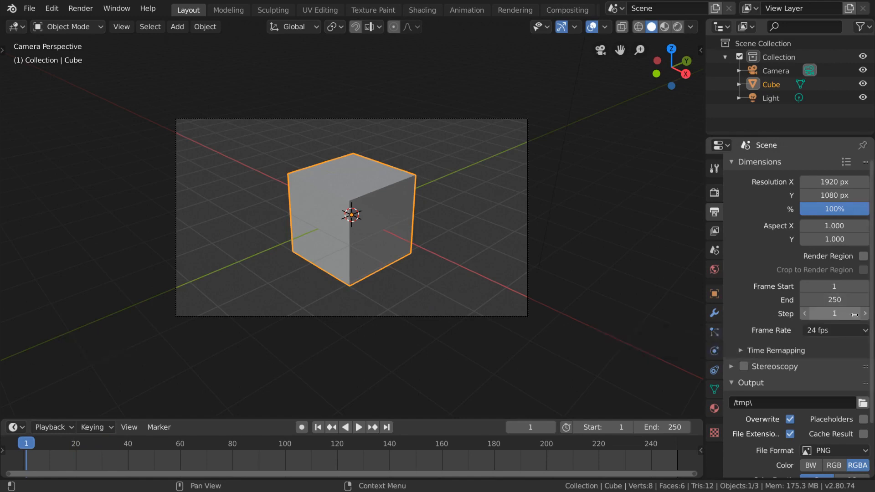
{"action": "left_click", "coordinate": [868, 318]}
{"action": "left_click", "coordinate": [803, 315]}
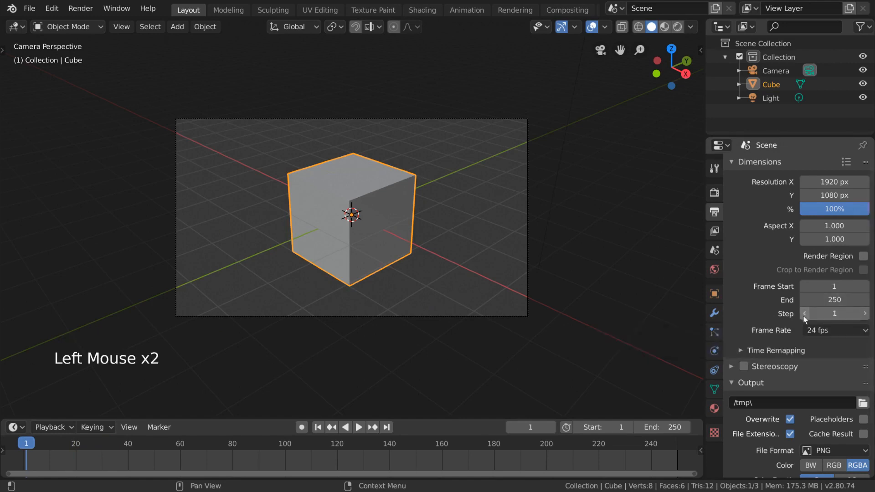
{"action": "key", "text": "space"}
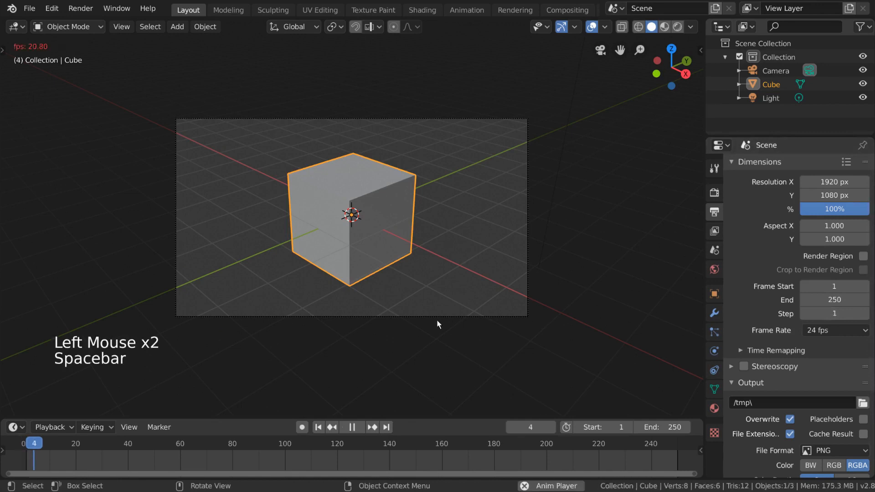
{"action": "key", "text": "Escape"}
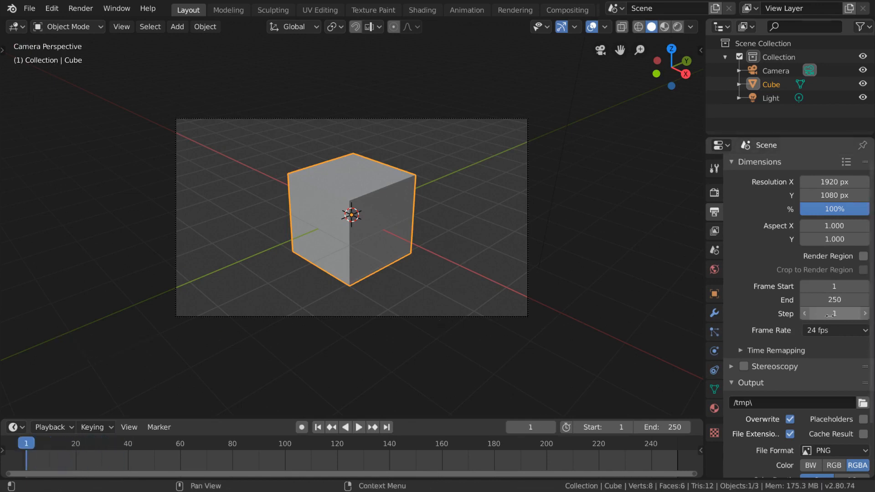
Try a frame rate of 60 fps in playback and set the frame rate back to 24 fps
{"action": "left_click", "coordinate": [848, 330]}
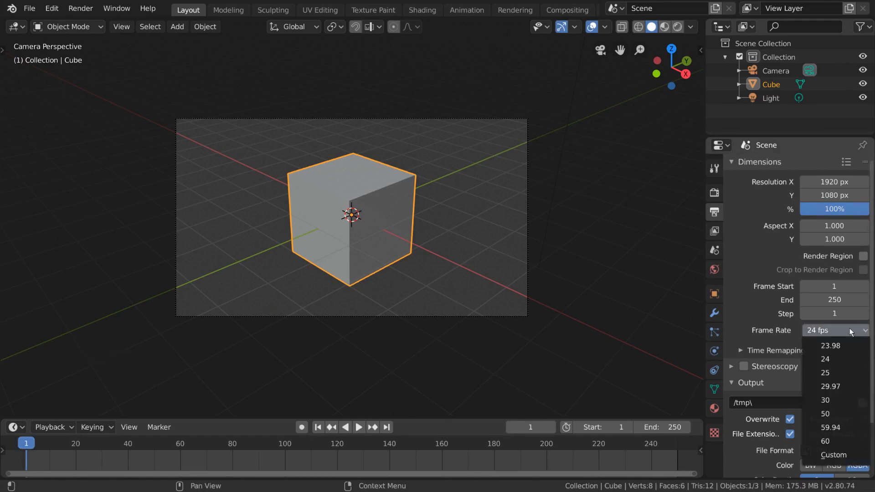
{"action": "left_click", "coordinate": [837, 441]}
{"action": "key", "text": "space"}
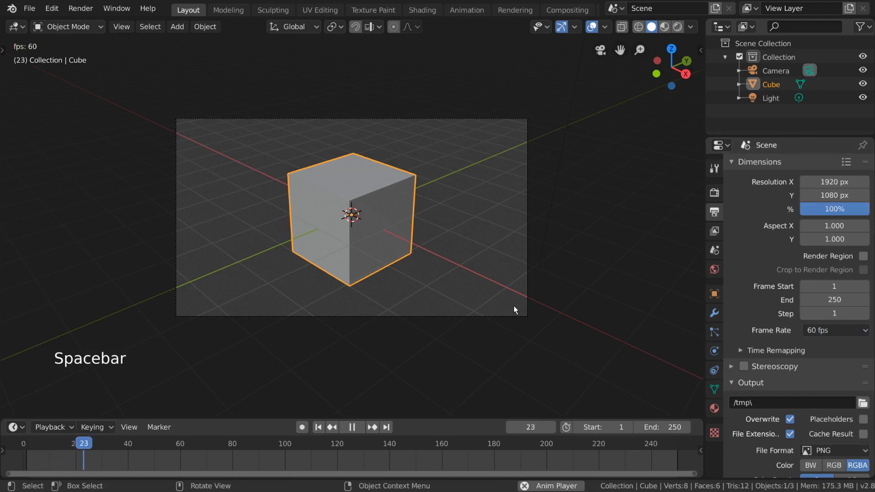
{"action": "key", "text": "Escape"}
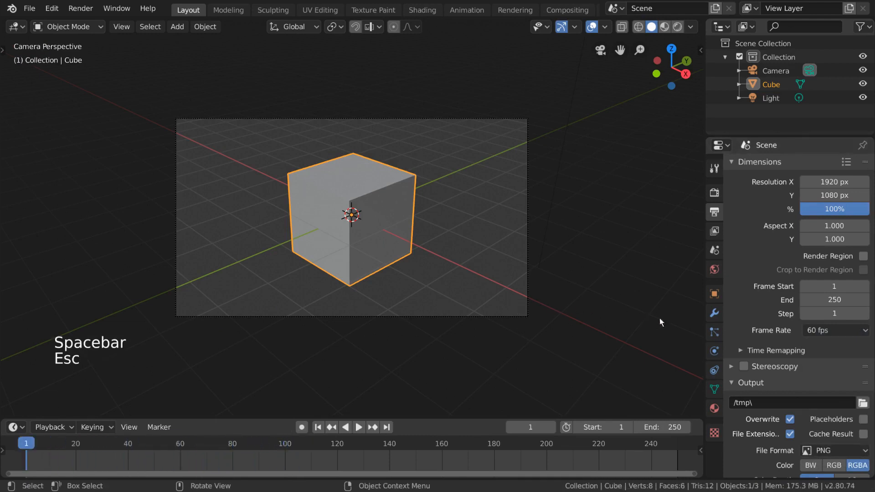
{"action": "left_click", "coordinate": [849, 332]}
{"action": "left_click", "coordinate": [839, 359]}
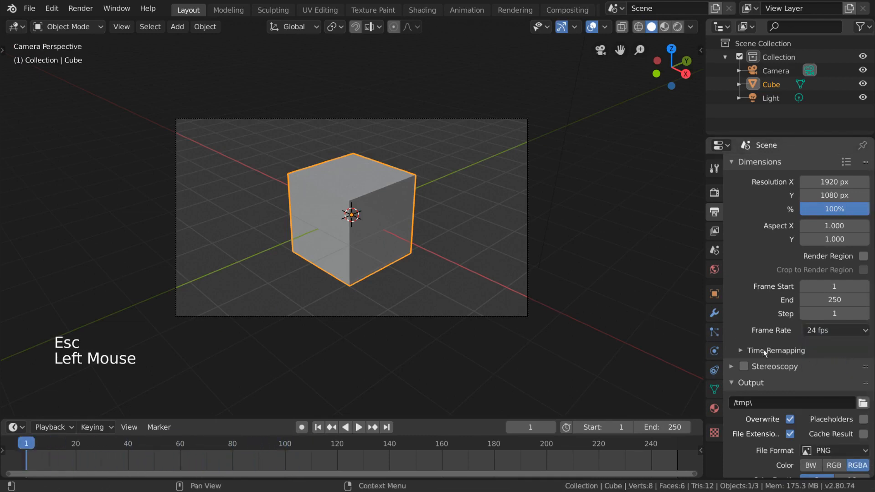
Set the Time Remapping New value to 900 and preview its effect on timeline playback
{"action": "left_click", "coordinate": [761, 349]}
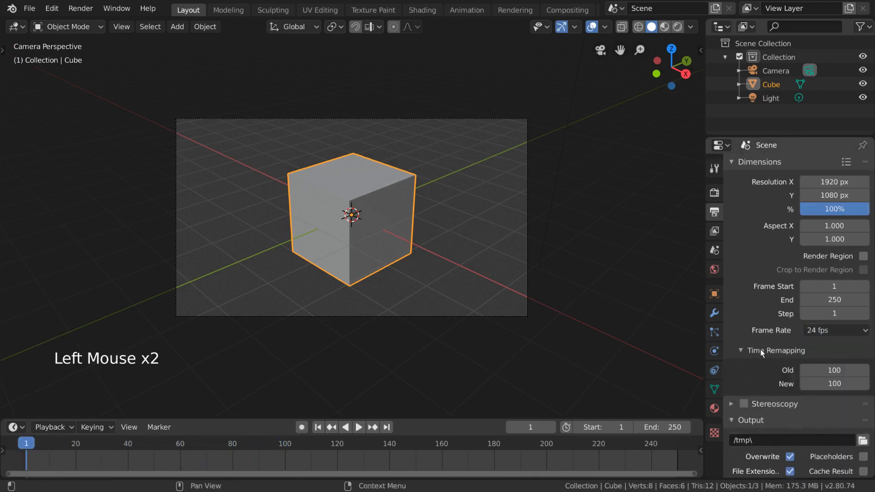
{"action": "left_click", "coordinate": [840, 384]}
{"action": "left_click", "coordinate": [839, 385]}
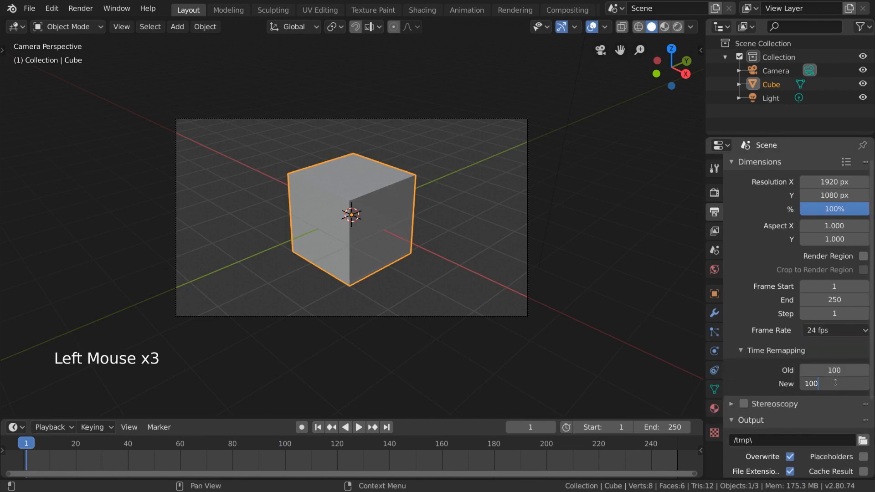
{"action": "type", "text": "0"}
{"action": "key", "text": "Return"}
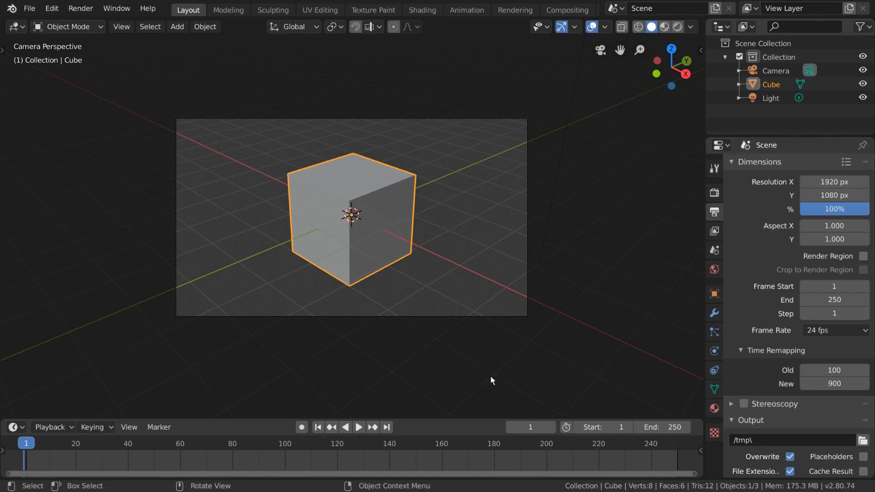
{"action": "key", "text": "space"}
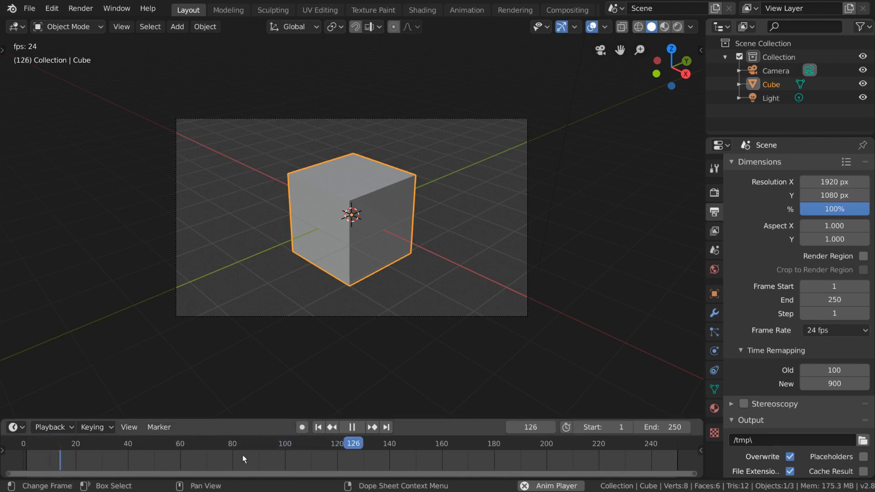
{"action": "key", "text": "Escape"}
Set the Time Remapping New value back to 100 and collapse the Time Remapping settings
{"action": "left_click", "coordinate": [823, 383]}
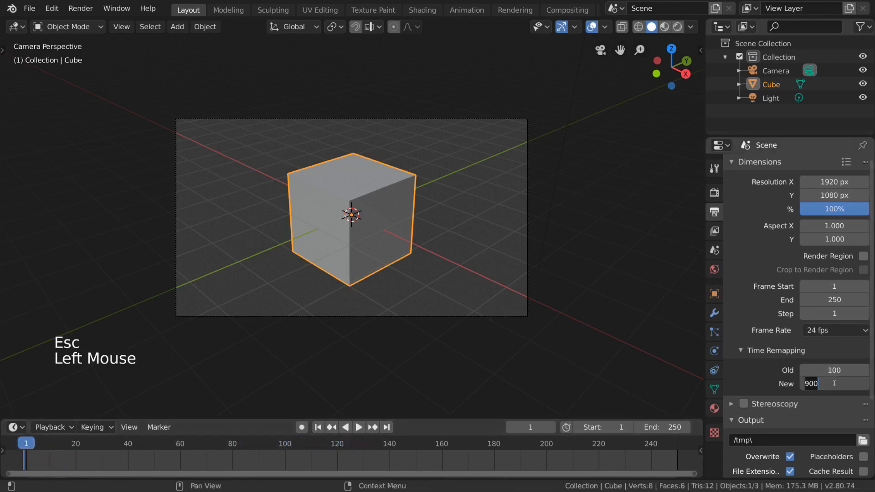
{"action": "type", "text": "100"}
{"action": "key", "text": "Return"}
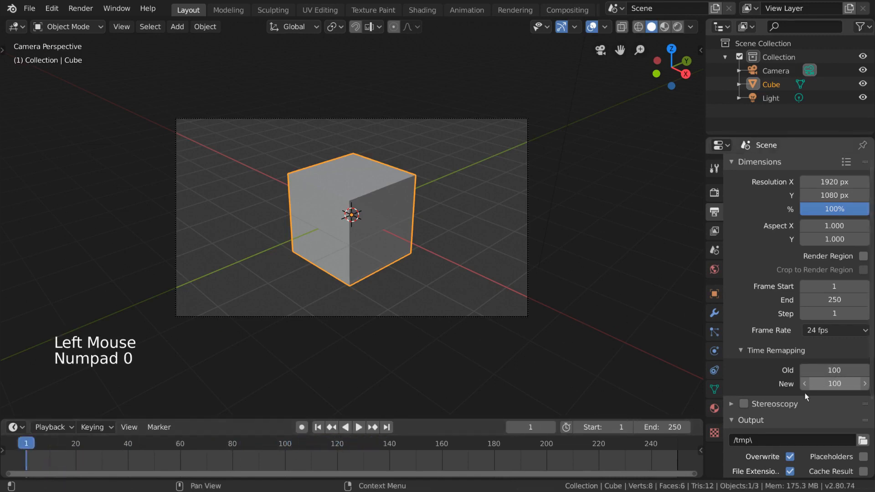
{"action": "left_click", "coordinate": [742, 349]}
Expand the Stereoscopy settings, enable Stereoscopy, and toggle it off and on to compare the viewport display
{"action": "left_click", "coordinate": [733, 367]}
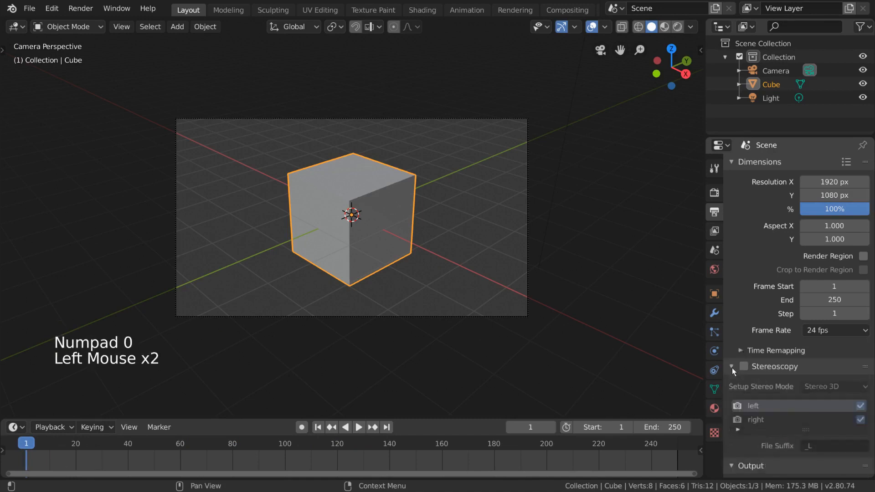
{"action": "left_click", "coordinate": [743, 367]}
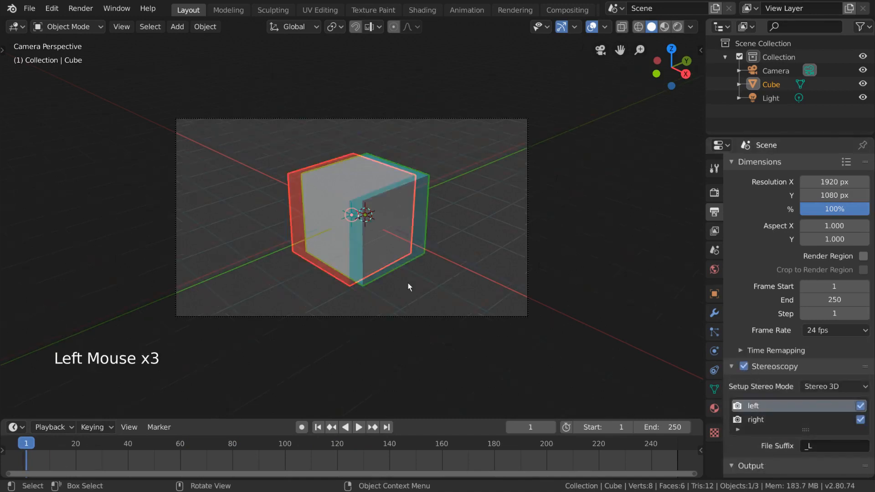
{"action": "scroll", "coordinate": [805, 310], "scroll_direction": "down", "scroll_amount": 6}
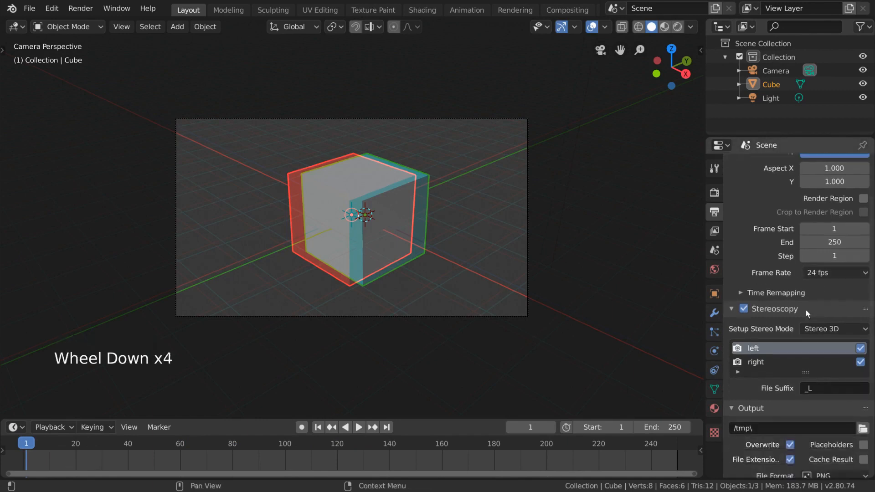
{"action": "scroll", "coordinate": [777, 259], "scroll_direction": "down", "scroll_amount": 2}
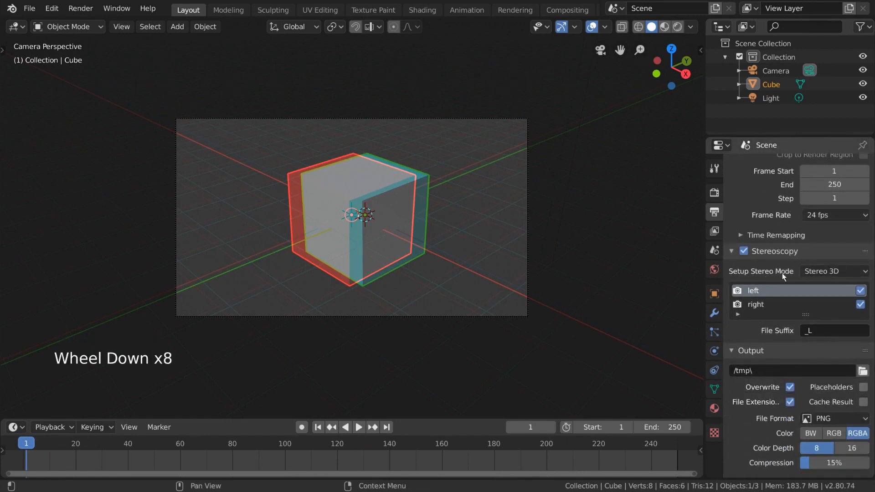
{"action": "left_click", "coordinate": [745, 249]}
{"action": "left_click", "coordinate": [745, 251]}
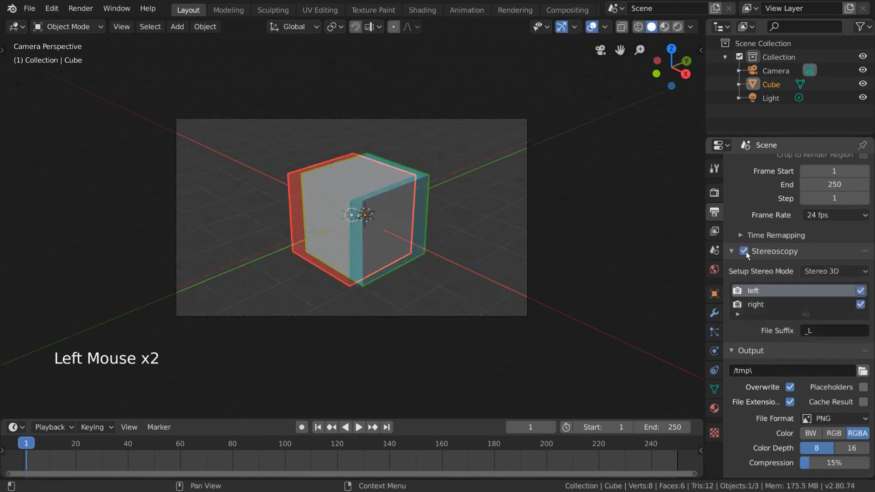
Examine the file suffixes of the left and right stereo views by switching between them
{"action": "left_click", "coordinate": [773, 301]}
{"action": "left_click", "coordinate": [774, 294]}
{"action": "left_click", "coordinate": [777, 305]}
{"action": "left_click", "coordinate": [806, 331]}
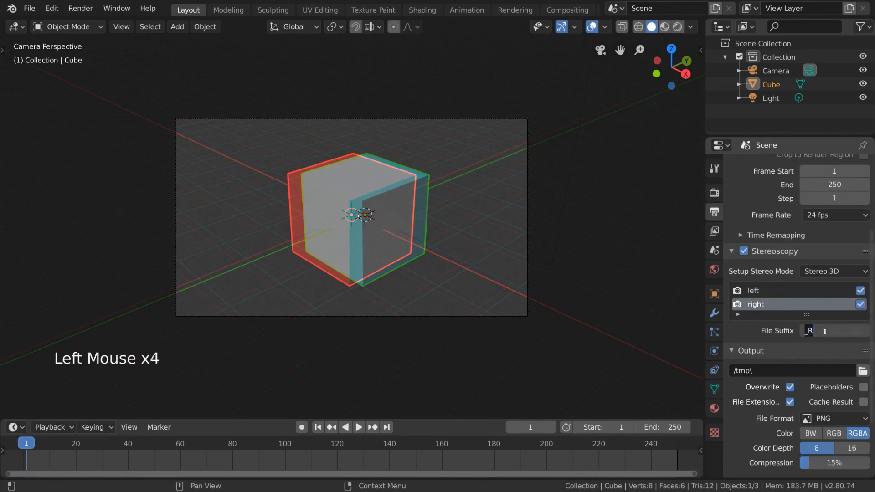
{"action": "left_click", "coordinate": [777, 292]}
{"action": "left_click", "coordinate": [776, 306]}
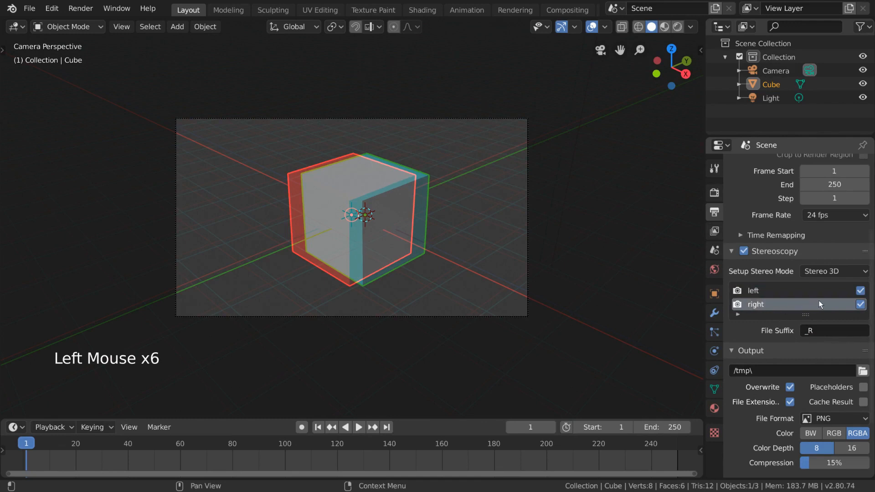
{"action": "left_click", "coordinate": [777, 291]}
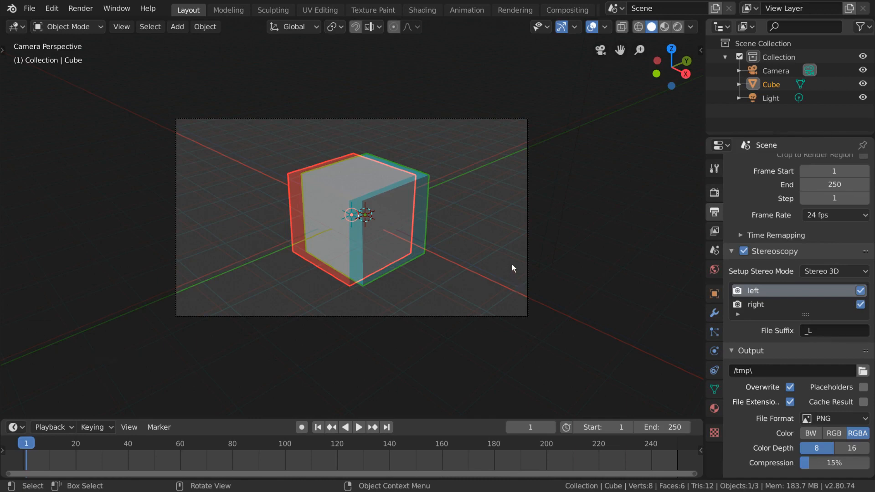
Disable Stereoscopy and collapse its settings
{"action": "left_click", "coordinate": [743, 251]}
{"action": "left_click", "coordinate": [731, 252]}
{"action": "scroll", "coordinate": [786, 450], "scroll_direction": "down", "scroll_amount": 5}
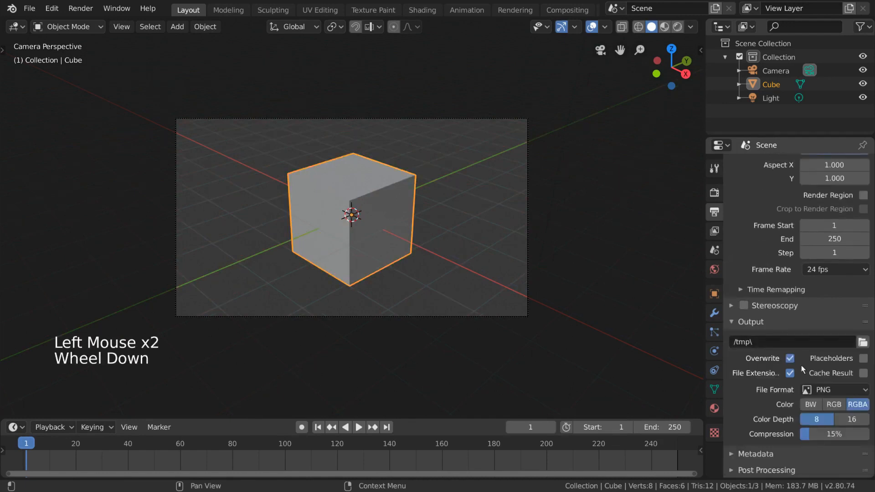
Enable the Note in the output Metadata settings with the text "Test" and render the image to check it
{"action": "left_click", "coordinate": [764, 455]}
{"action": "scroll", "coordinate": [749, 374], "scroll_direction": "down", "scroll_amount": 14}
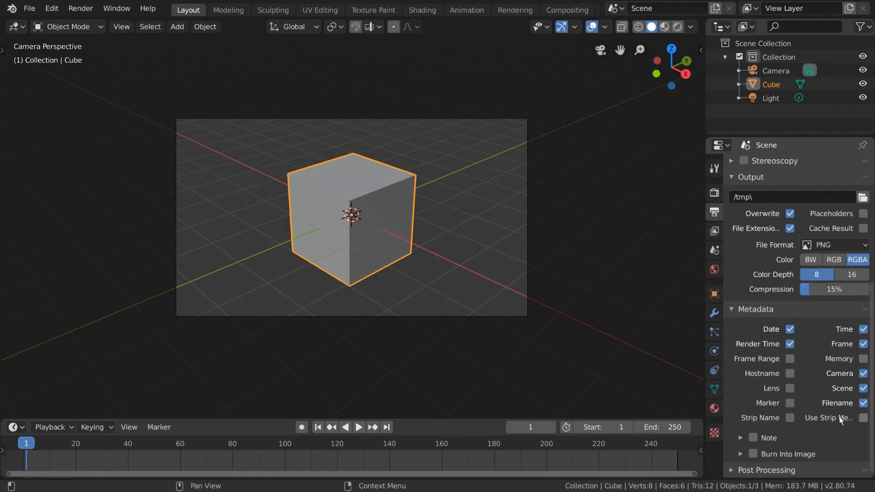
{"action": "double_click", "coordinate": [756, 437]}
{"action": "left_click", "coordinate": [781, 454]}
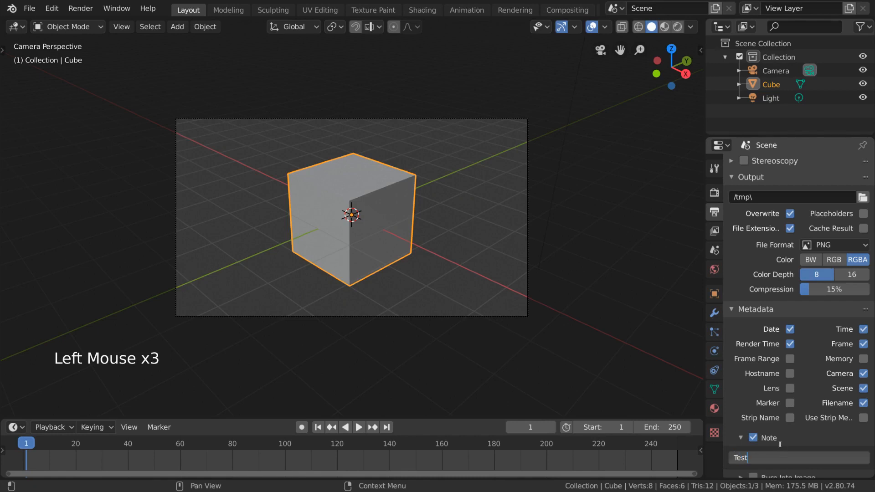
{"action": "key", "text": "Return"}
{"action": "scroll", "coordinate": [785, 433], "scroll_direction": "down", "scroll_amount": 6}
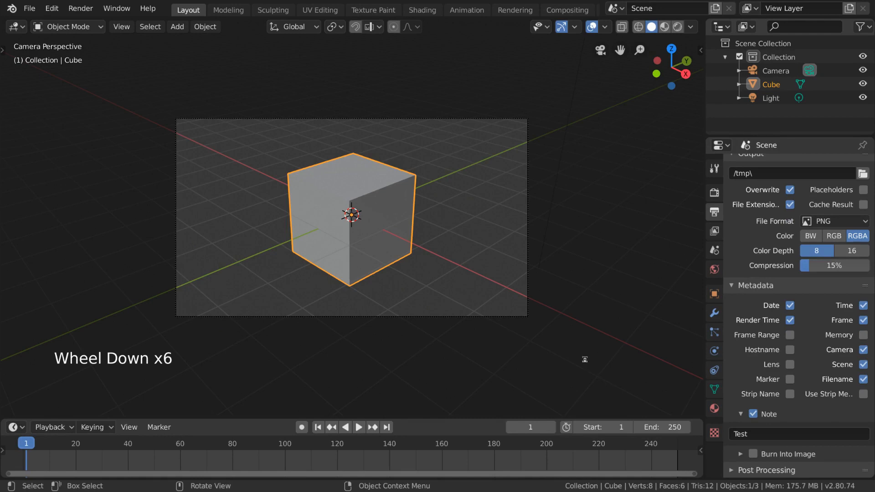
{"action": "key", "text": "F12"}
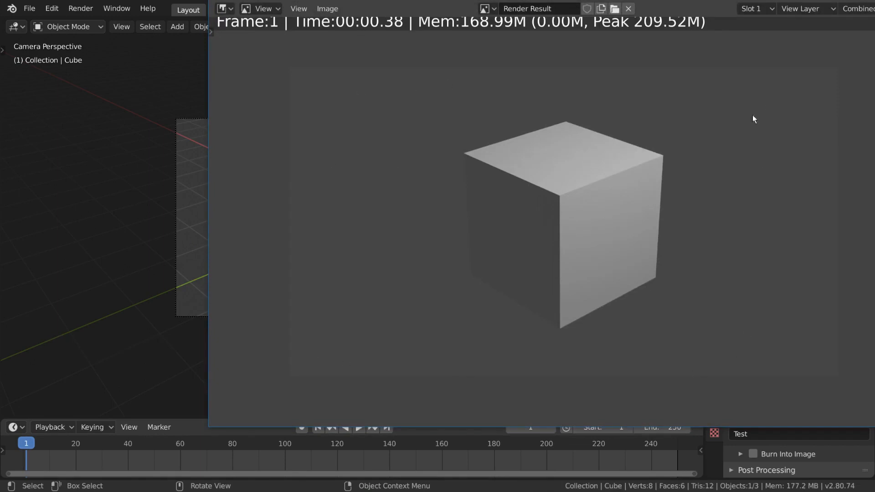
{"action": "key", "text": "Escape"}
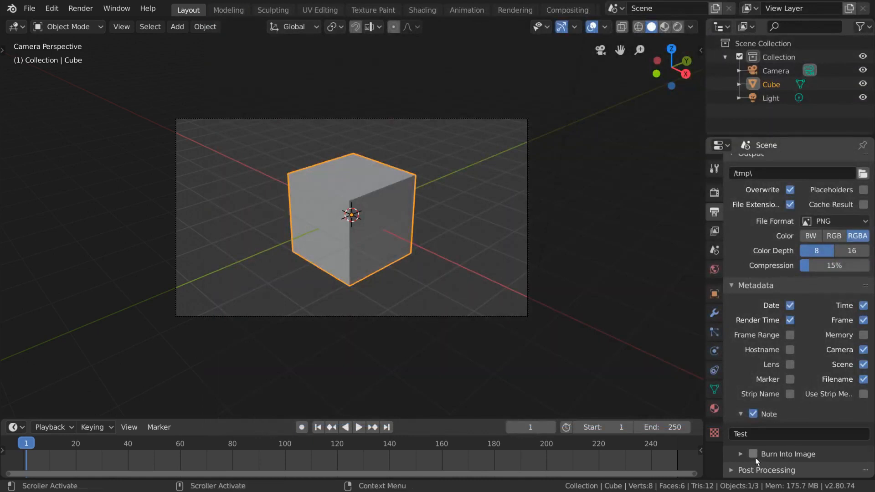
Enable Burn Into Image for the metadata and expand its settings
{"action": "left_click", "coordinate": [810, 456]}
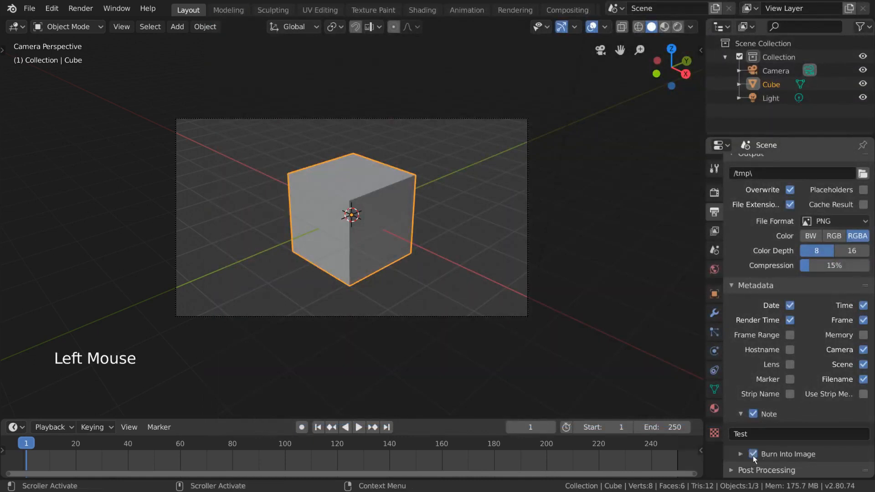
{"action": "left_click", "coordinate": [819, 455]}
{"action": "scroll", "coordinate": [816, 399], "scroll_direction": "down", "scroll_amount": 7}
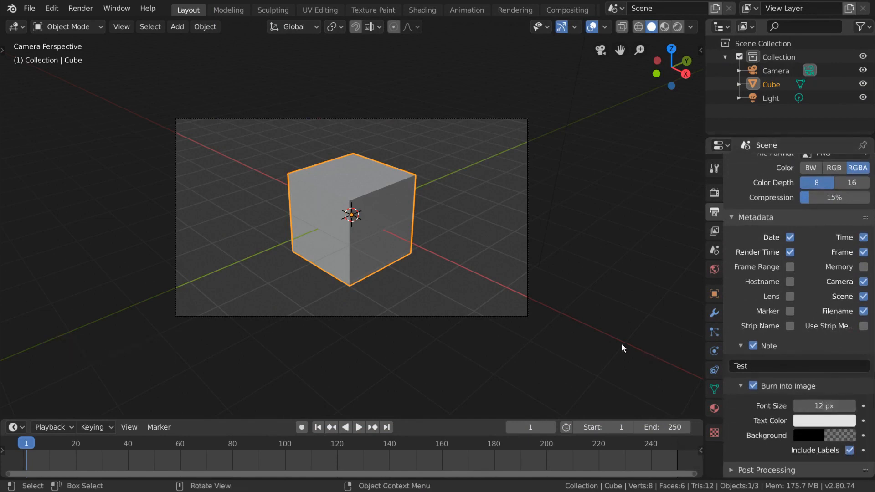
Render the image, inspect the metadata text burned into it, and close the render result
{"action": "key", "text": "F12"}
{"action": "middle_click_drag", "start_coordinate": [248, 69], "coordinate": [701, 293]}
{"action": "scroll", "coordinate": [330, 153], "scroll_direction": "up", "scroll_amount": 4}
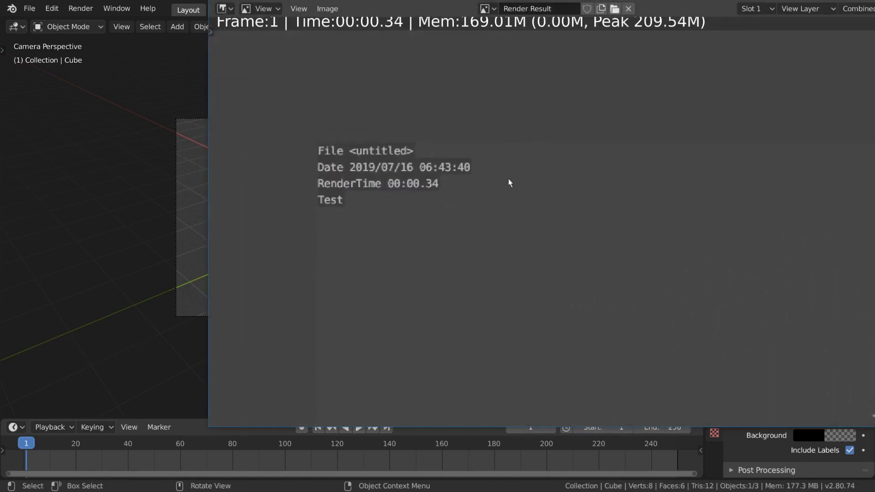
{"action": "scroll", "coordinate": [565, 214], "scroll_direction": "down", "scroll_amount": 5}
{"action": "middle_click_drag", "start_coordinate": [692, 272], "coordinate": [465, 139]}
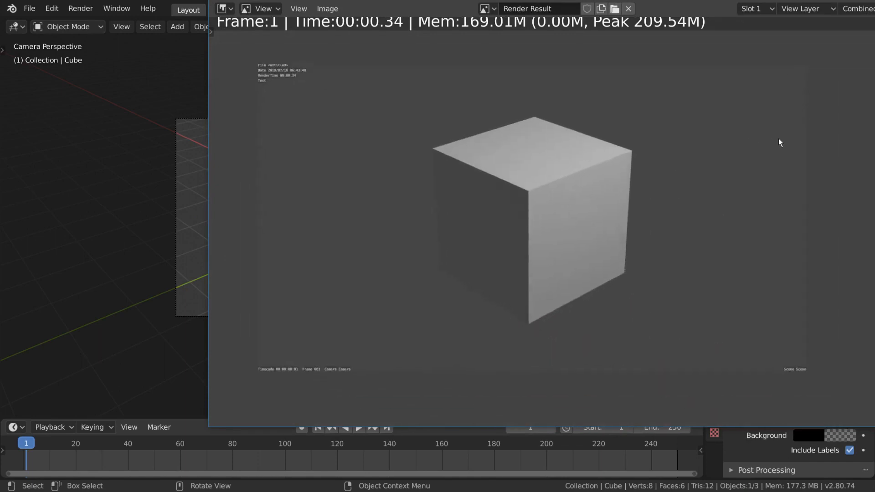
{"action": "key", "text": "Escape"}
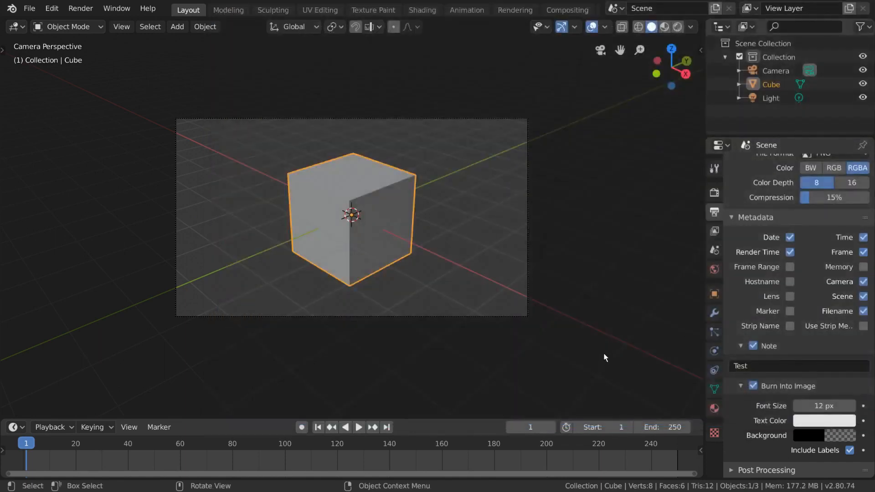